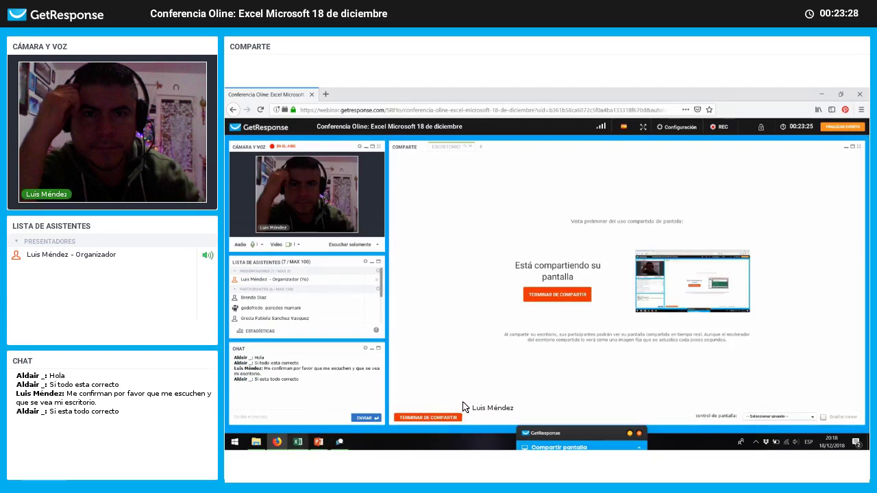
# Step: Bring Excel forward, look through the Ventas, Vendedores and Productos sheets, and end on Ventas
pyautogui.hotkey('alt', 'Tab')
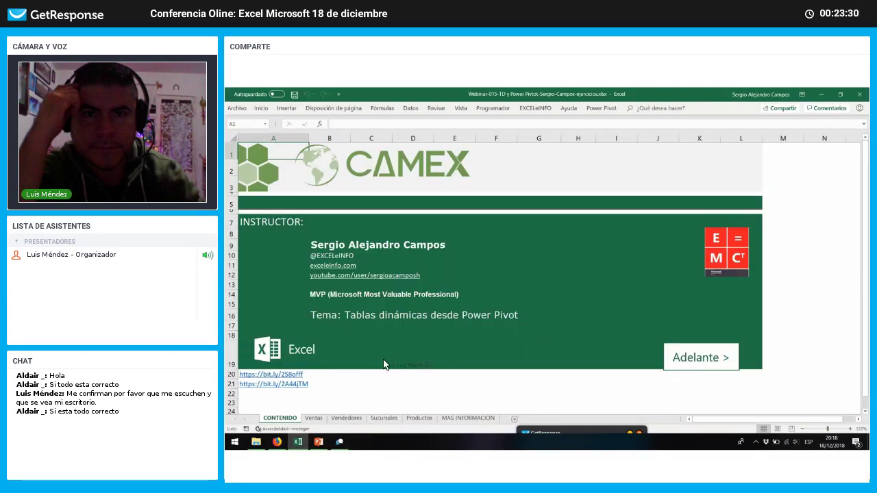
pyautogui.click(339, 442)
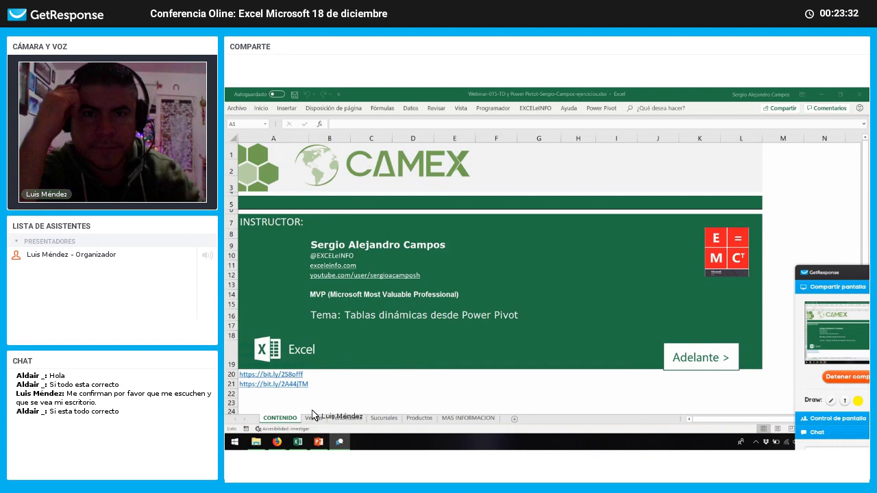
pyautogui.click(317, 421)
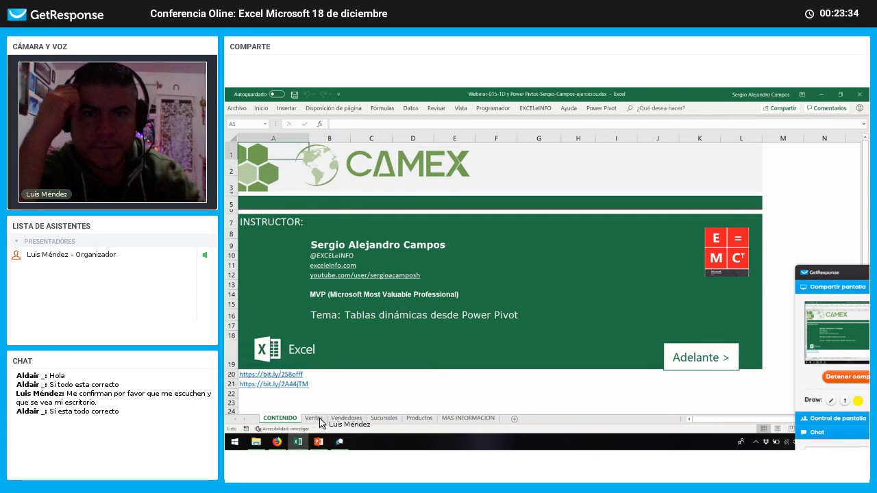
pyautogui.click(319, 419)
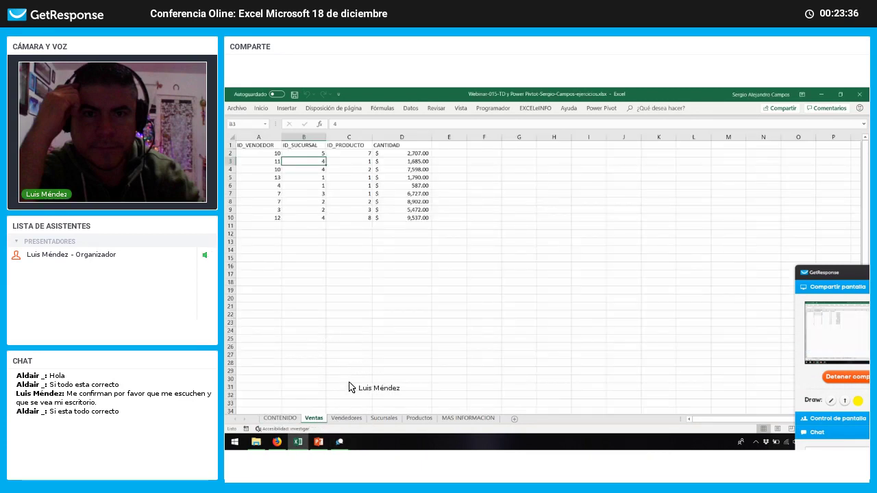
pyautogui.click(352, 418)
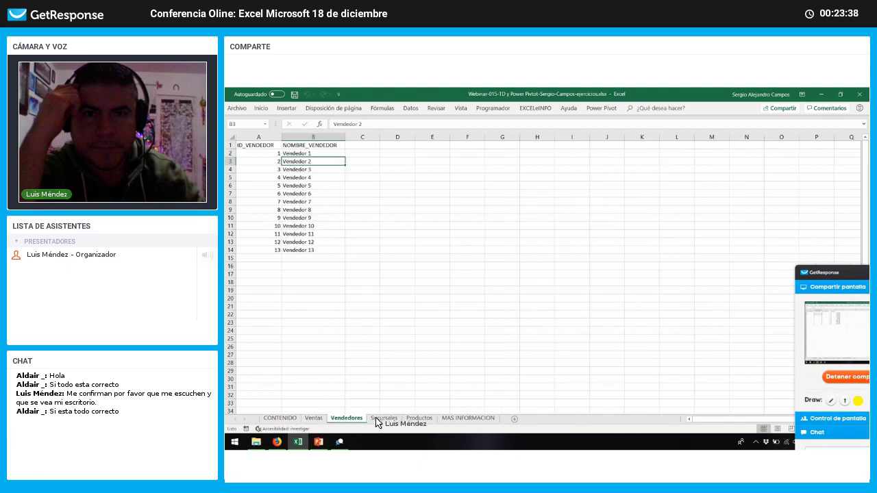
pyautogui.click(418, 419)
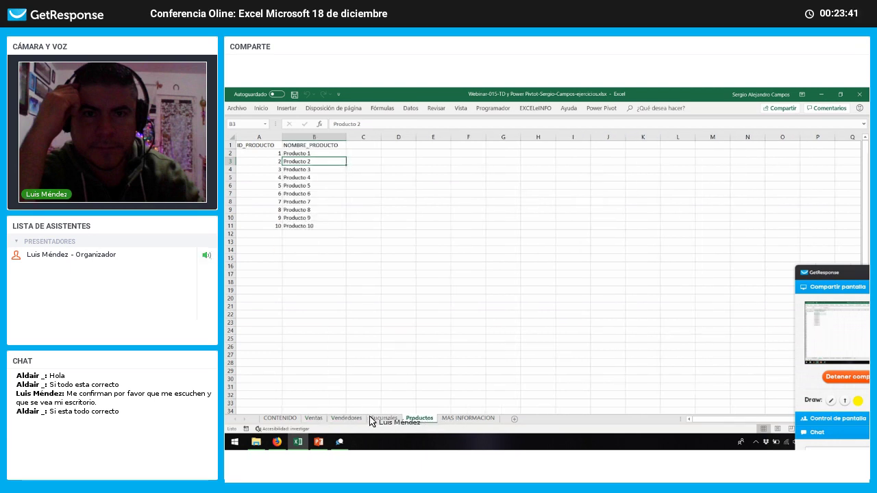
pyautogui.click(321, 419)
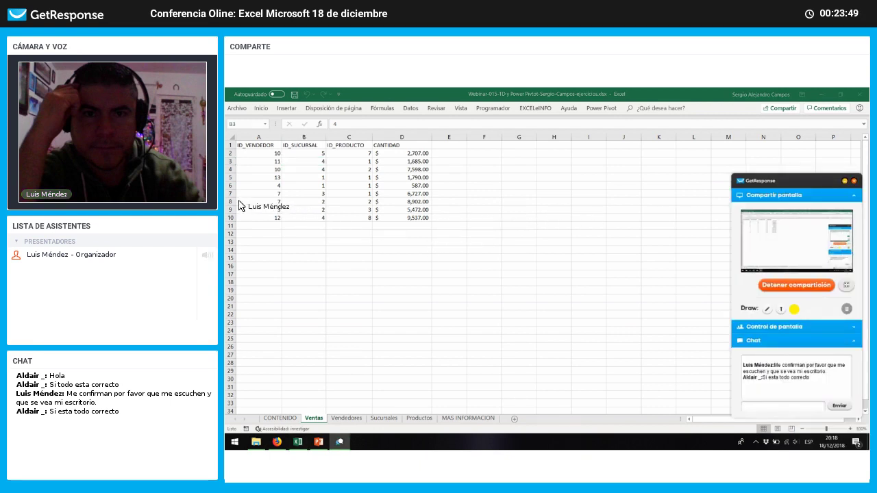
pyautogui.click(271, 185)
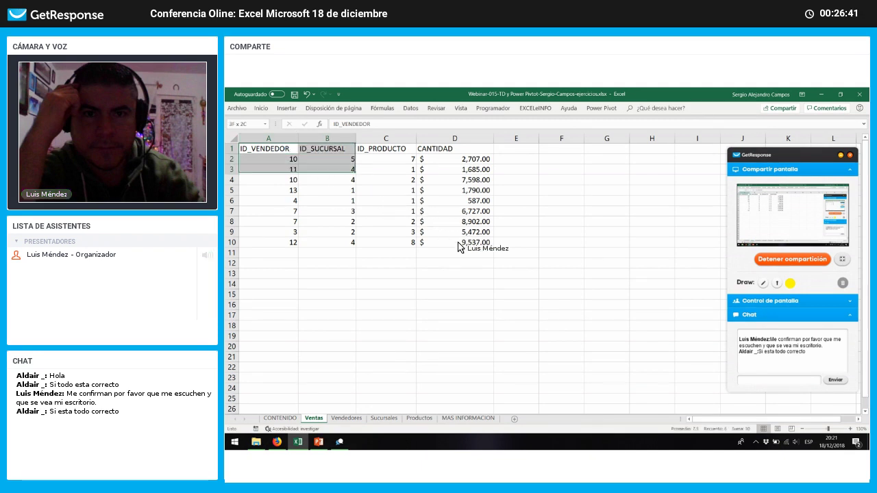
# Step: Format the A1:D10 sales range on Ventas as a styled table
pyautogui.moveTo(341, 186); pyautogui.dragTo(473, 242)
pyautogui.moveTo(473, 242); pyautogui.dragTo(294, 152)
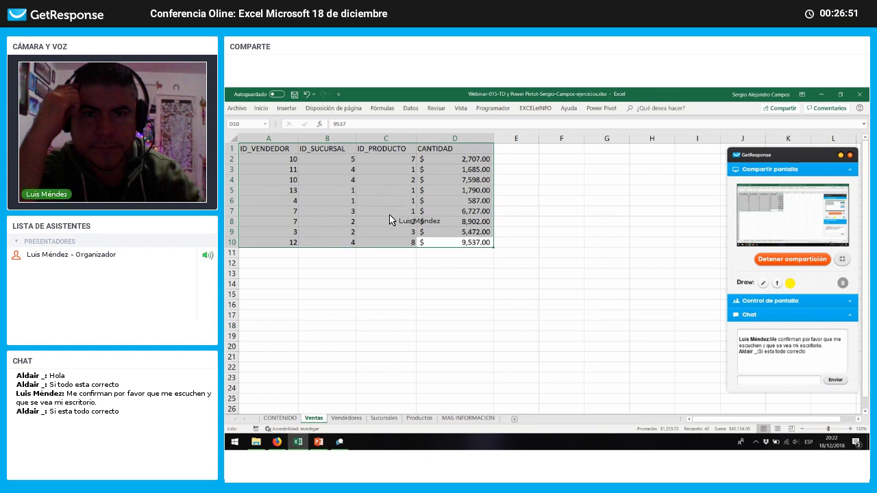
pyautogui.click(269, 112)
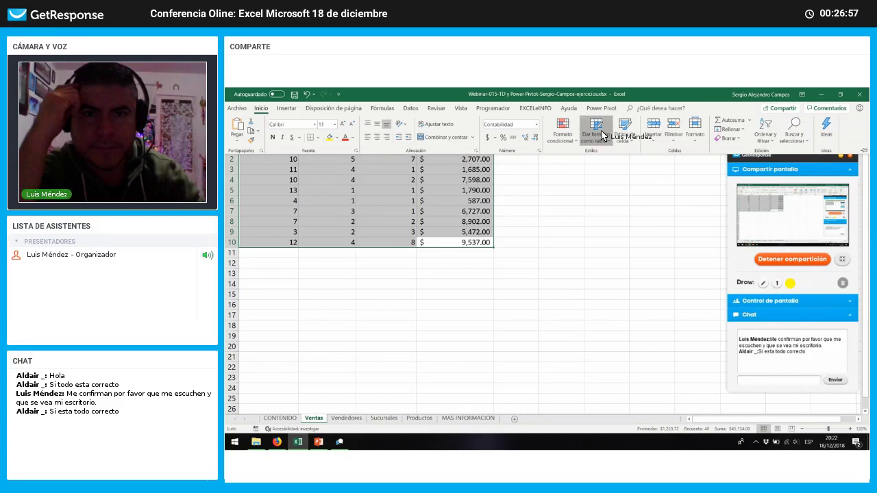
pyautogui.click(602, 135)
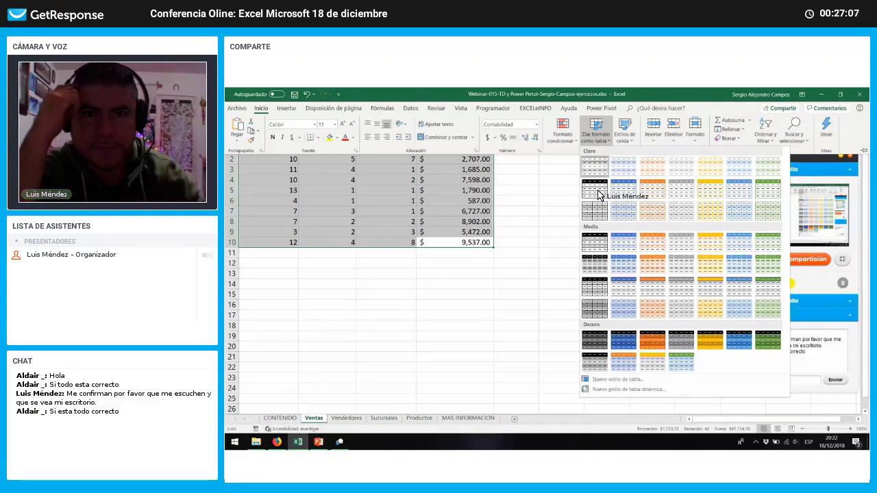
pyautogui.click(580, 198)
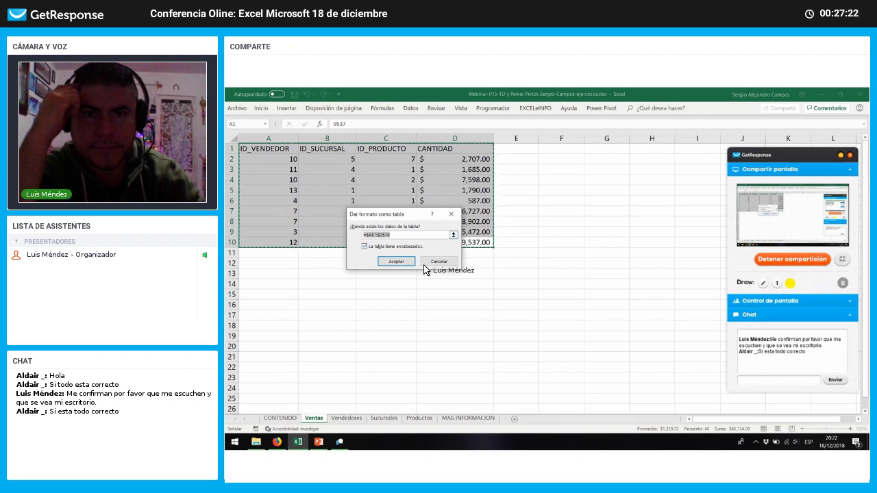
pyautogui.press('Return')
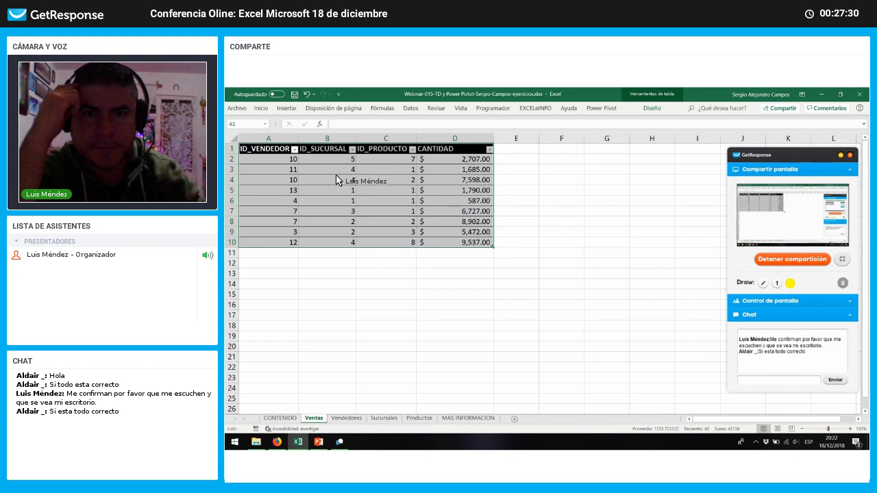
# Step: Rename the new table from Tabla1 to VENTAS
pyautogui.click(652, 108)
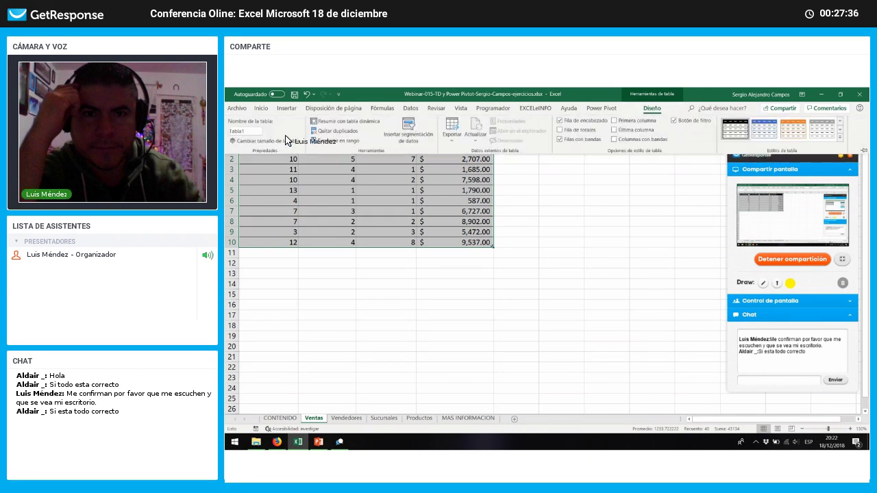
pyautogui.click(257, 133)
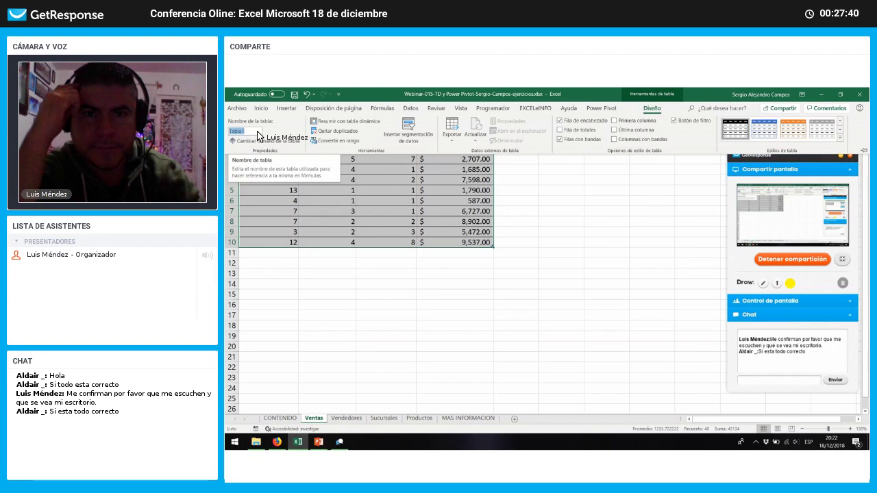
pyautogui.write('VENTA')
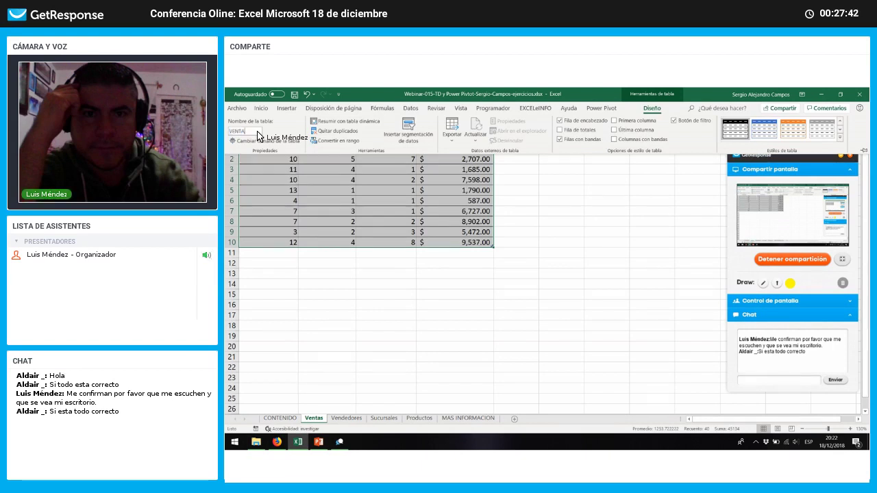
pyautogui.write('S')
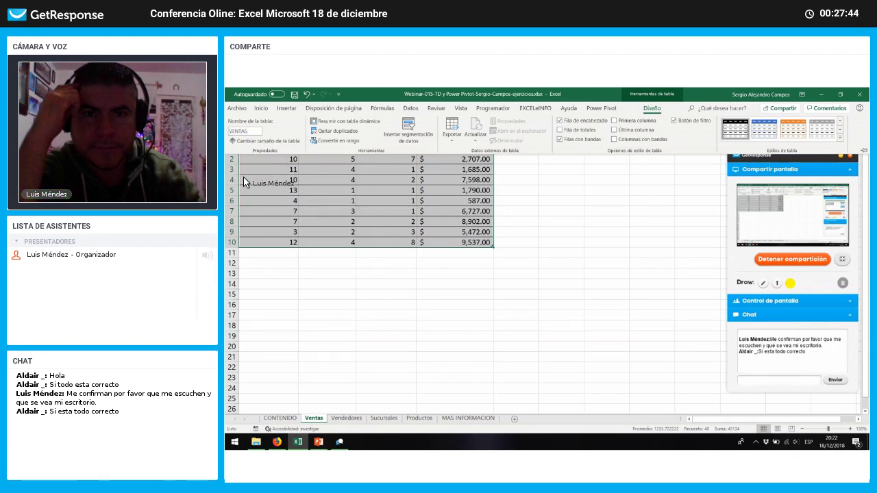
pyautogui.press('Return')
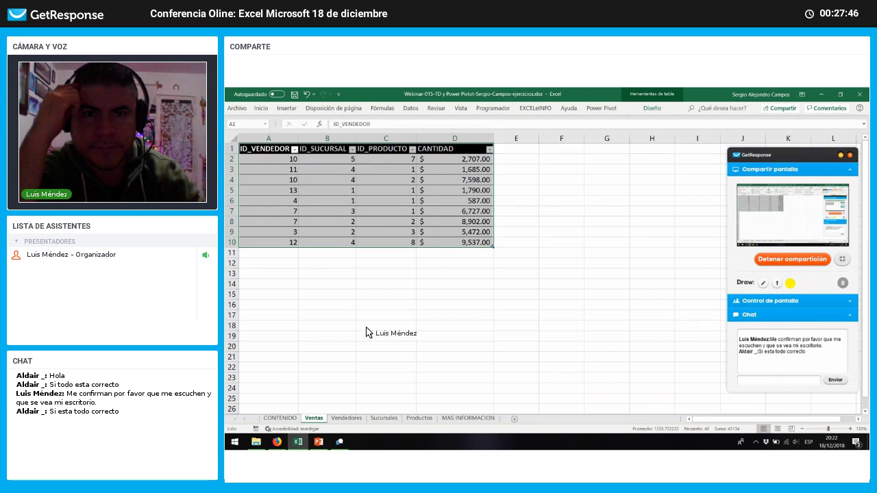
pyautogui.click(359, 417)
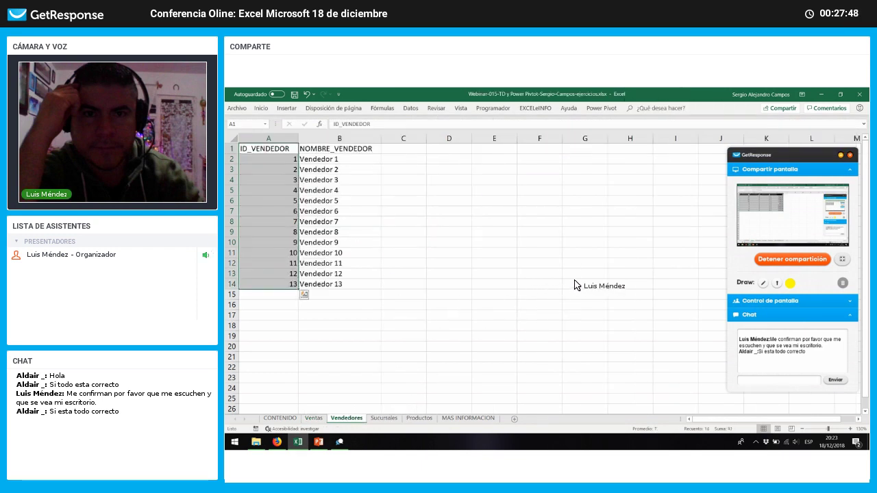
# Step: Format the vendor list A1:B14 as a table with a black-header style
pyautogui.moveTo(337, 237); pyautogui.dragTo(380, 139)
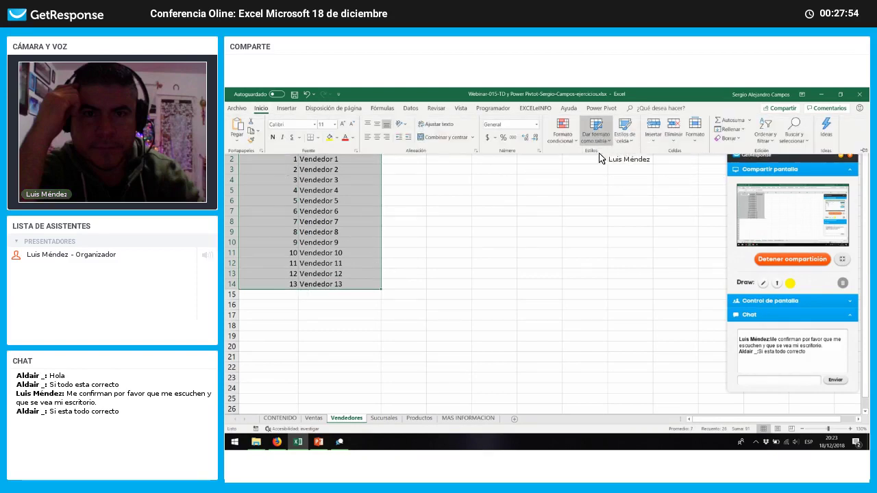
pyautogui.click(595, 134)
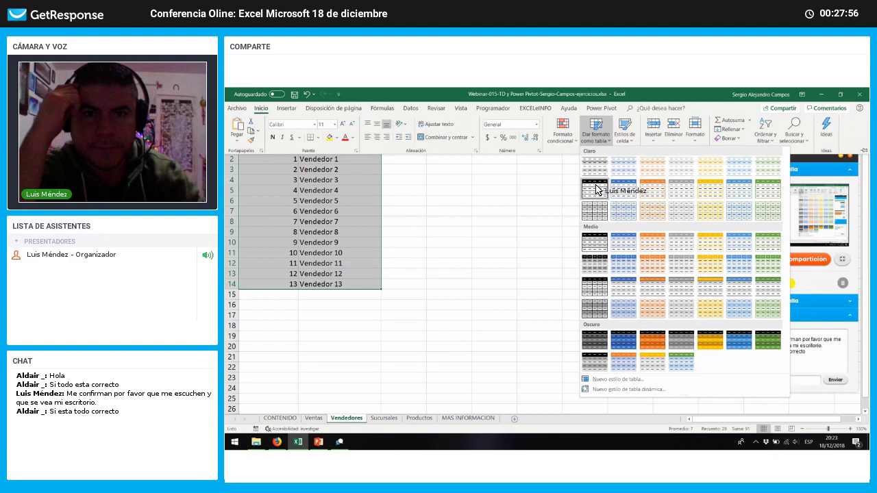
pyautogui.click(595, 190)
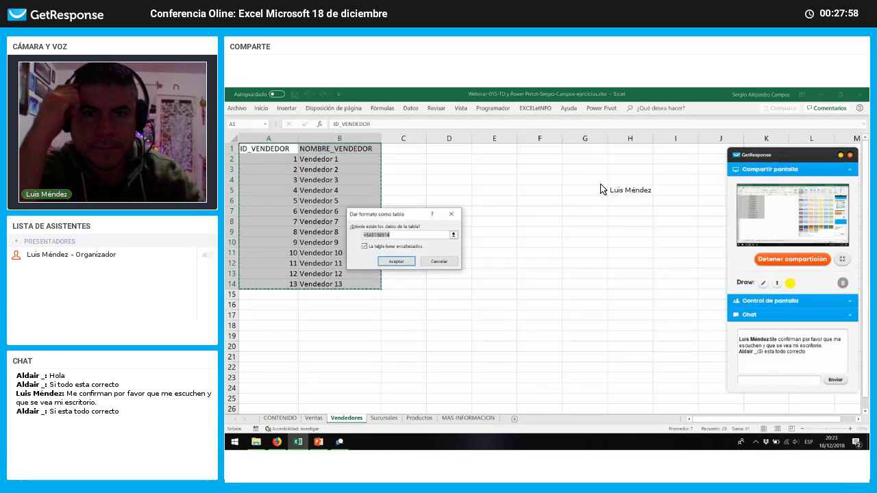
pyautogui.click(410, 262)
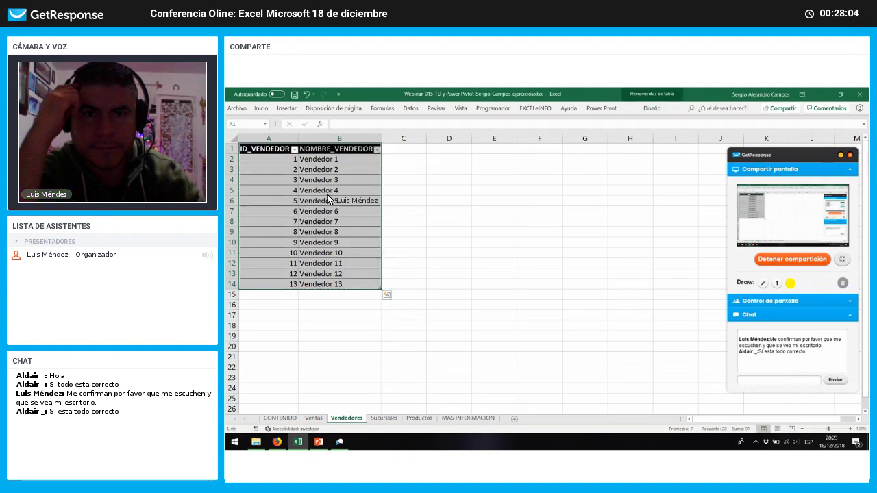
# Step: Rename the vendor table from Tabla2 to VENDEDORES
pyautogui.click(651, 110)
pyautogui.click(259, 132)
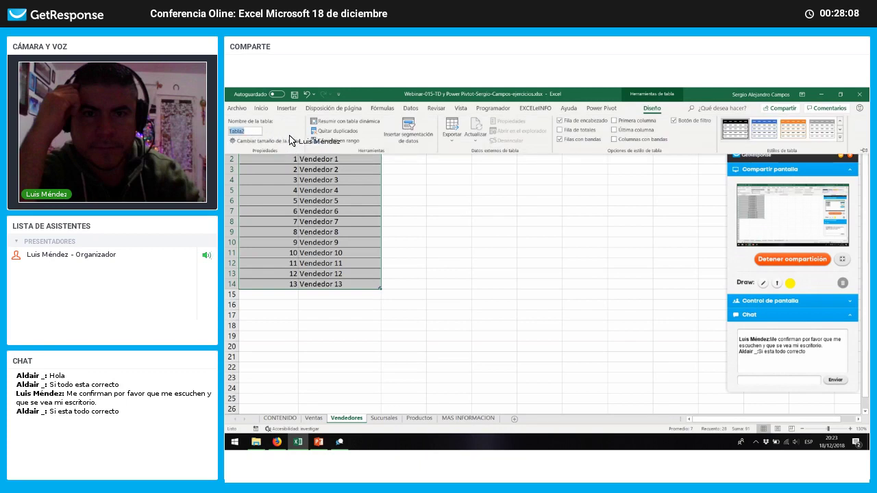
pyautogui.write('V')
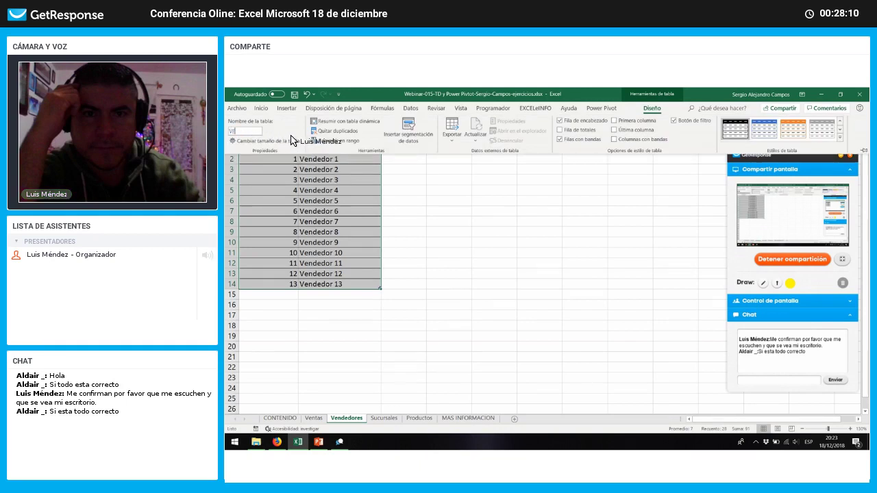
pyautogui.write('ENDEDORES')
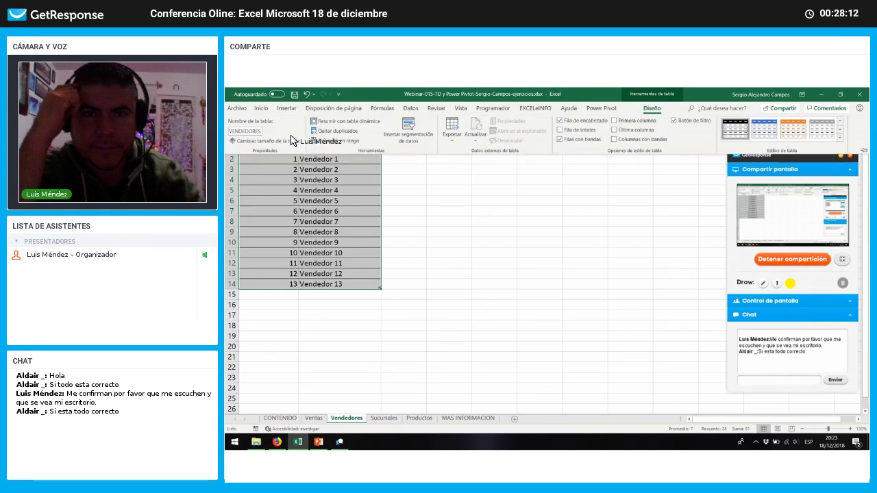
pyautogui.press('Return')
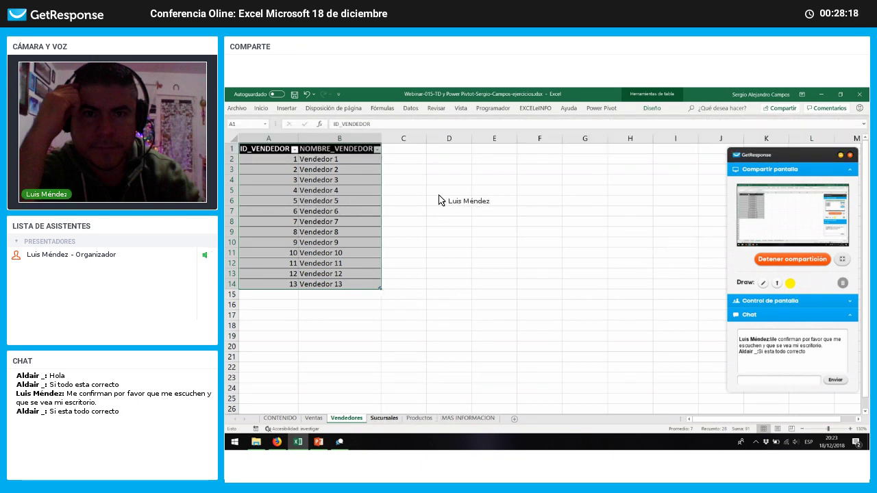
pyautogui.hotkey('ctrl', 'pagedown')
# Step: Format the branch list A1:B6 as a table with black headers
pyautogui.moveTo(298, 157); pyautogui.dragTo(335, 209)
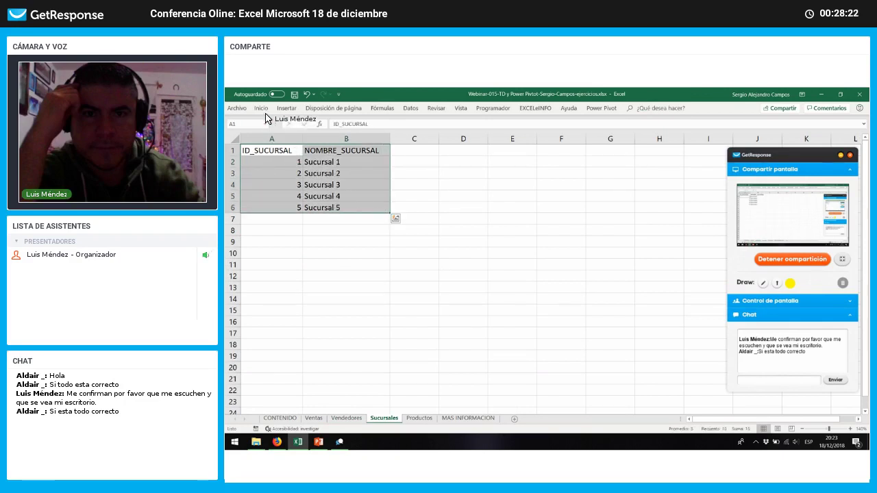
pyautogui.hotkey('ctrl', 'F1')
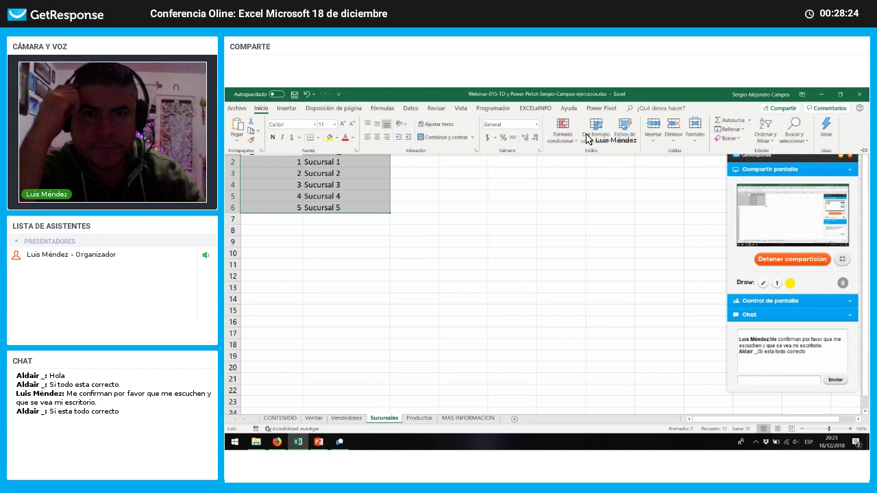
pyautogui.click(589, 135)
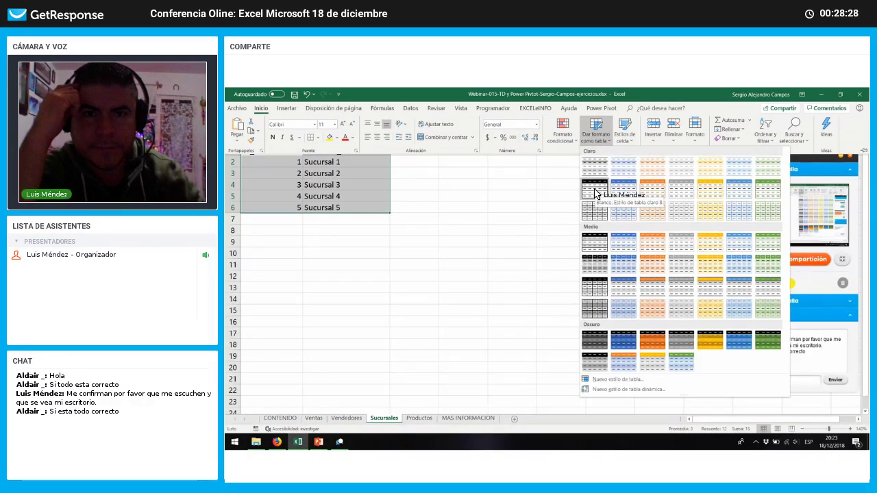
pyautogui.click(594, 198)
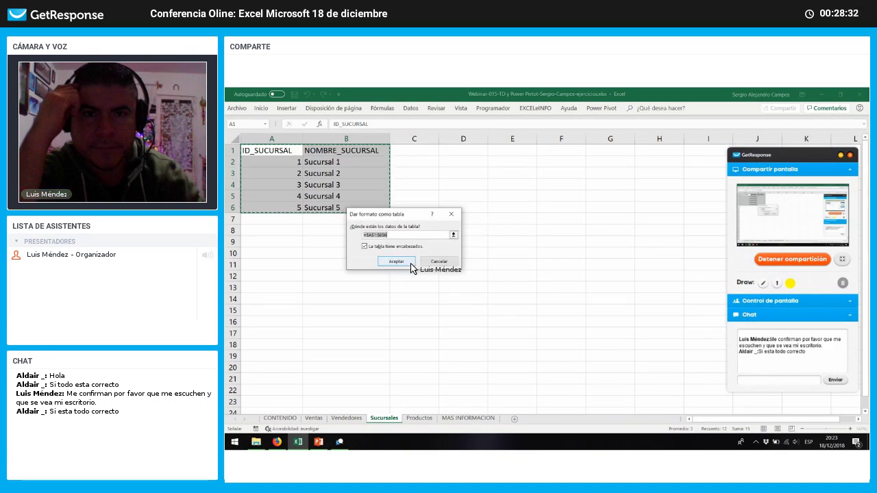
pyautogui.click(404, 262)
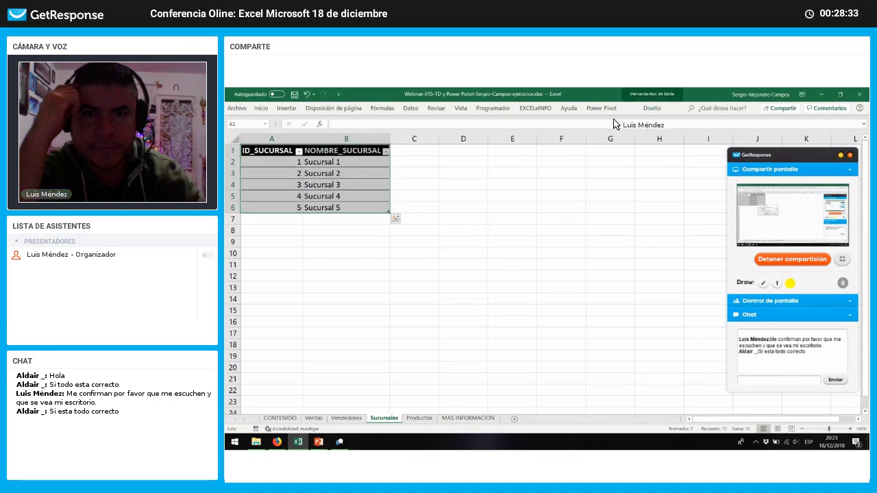
# Step: Rename the branch table to SUCURSALES
pyautogui.click(655, 110)
pyautogui.click(256, 132)
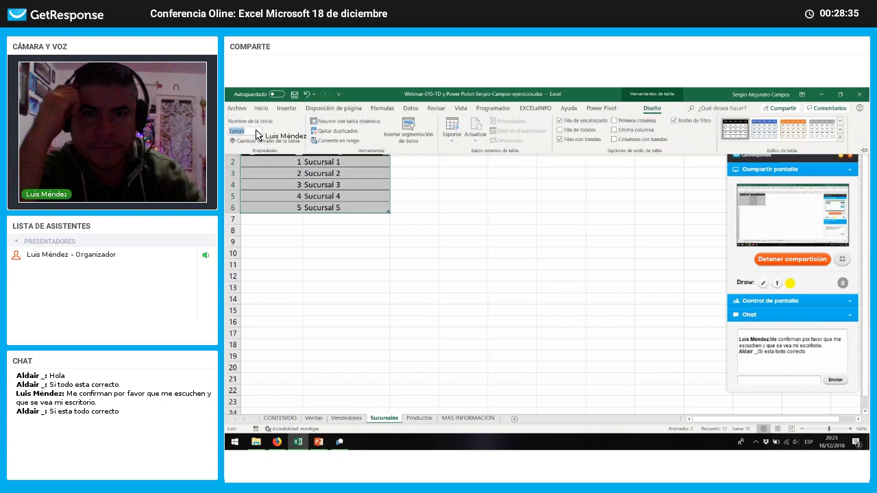
pyautogui.write('SUCRU')
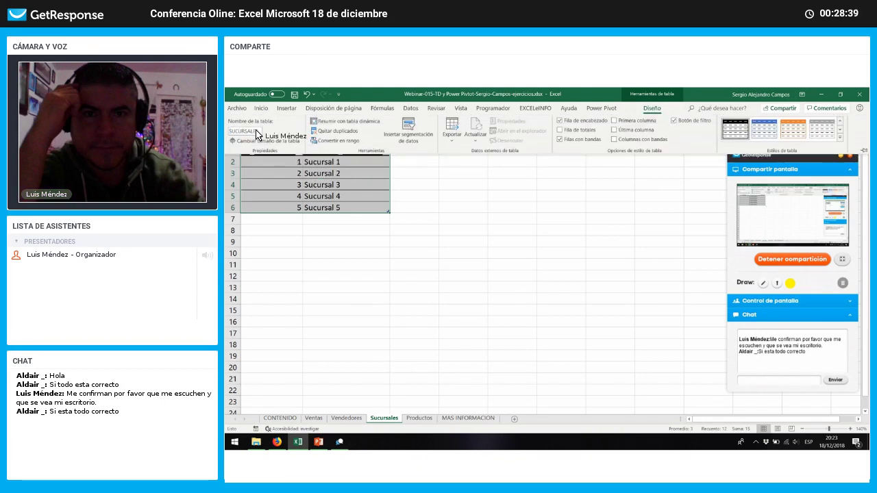
pyautogui.press('Return')
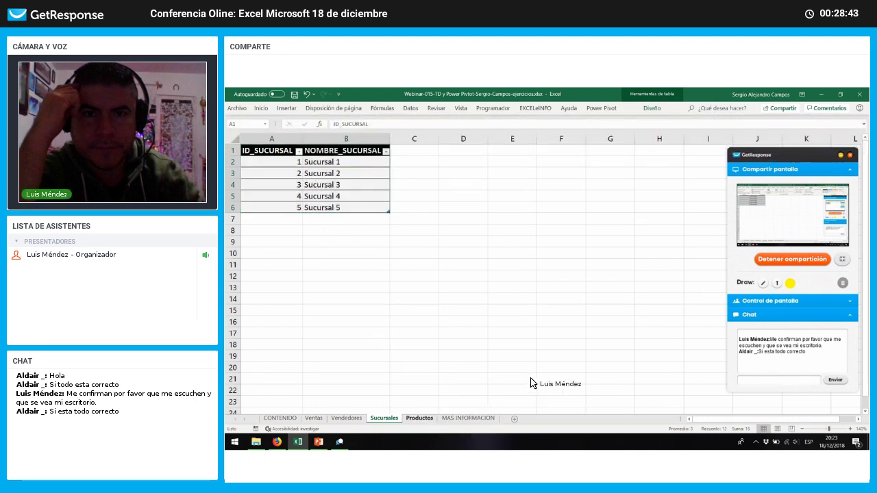
pyautogui.hotkey('ctrl', 'pagedown')
# Step: Format the product list A1:B11 as a table with black headers
pyautogui.moveTo(294, 167); pyautogui.dragTo(358, 271)
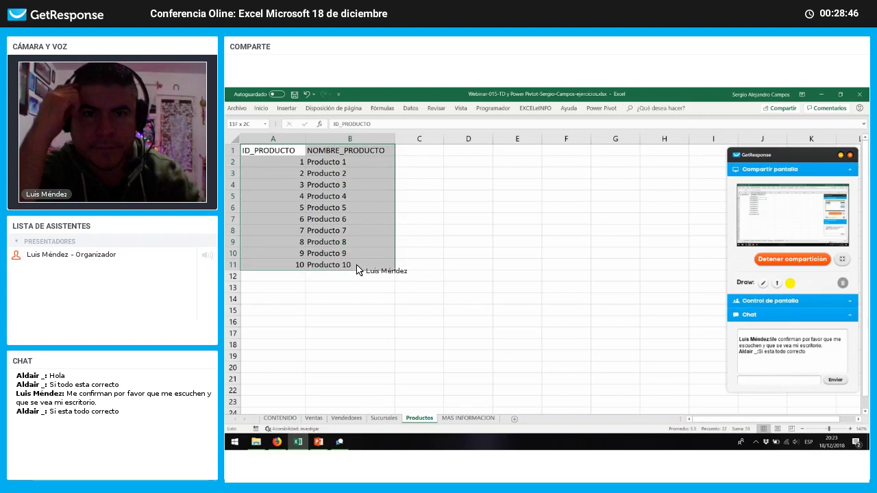
pyautogui.click(261, 110)
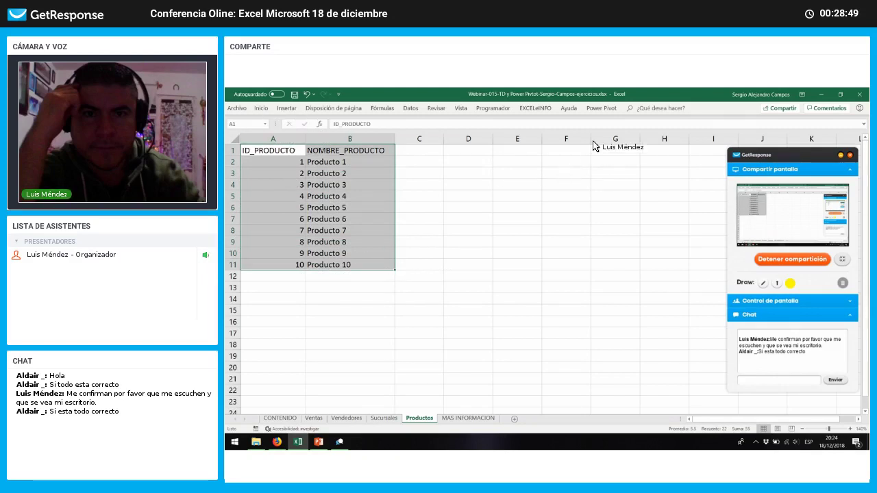
pyautogui.click(598, 140)
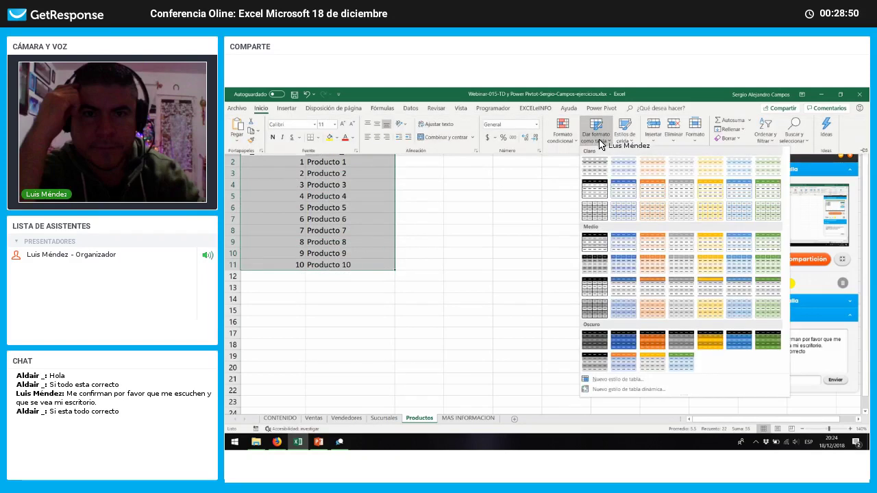
pyautogui.click(605, 186)
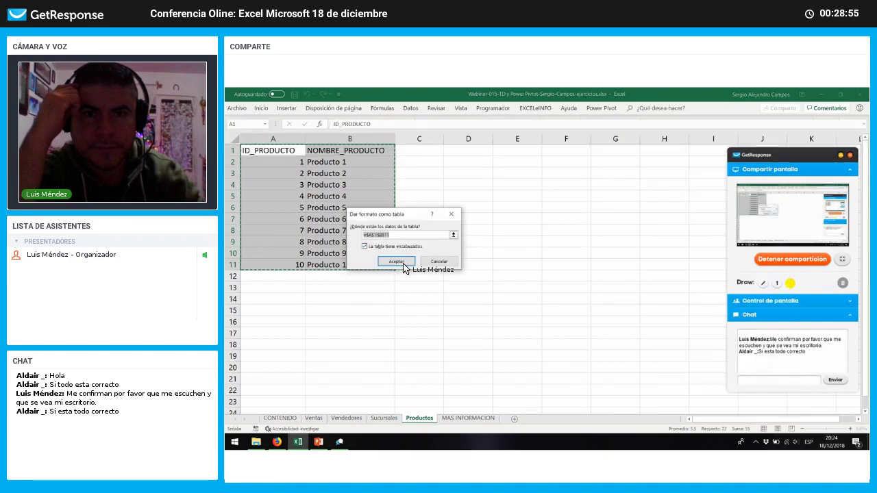
pyautogui.press('Return')
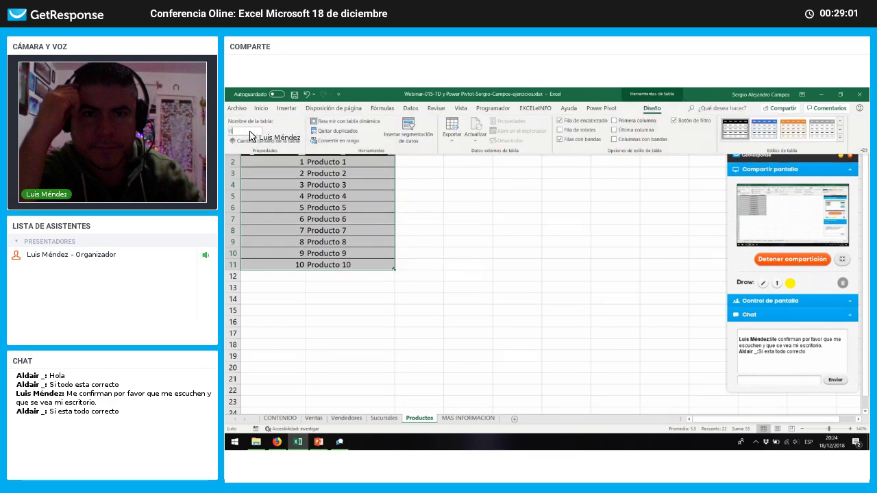
# Step: Name the product table PRODUCTOS and return to the Ventas sheet
pyautogui.click(251, 135)
pyautogui.write('PRODUCTOS')
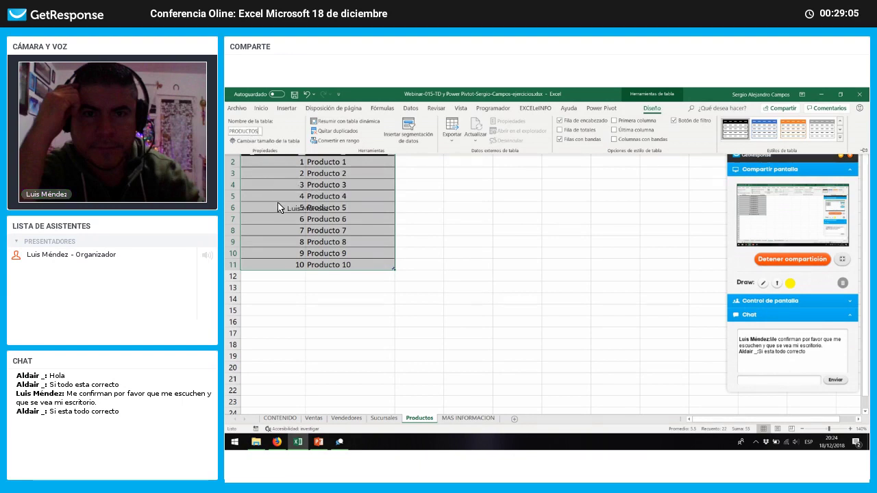
pyautogui.press('Return')
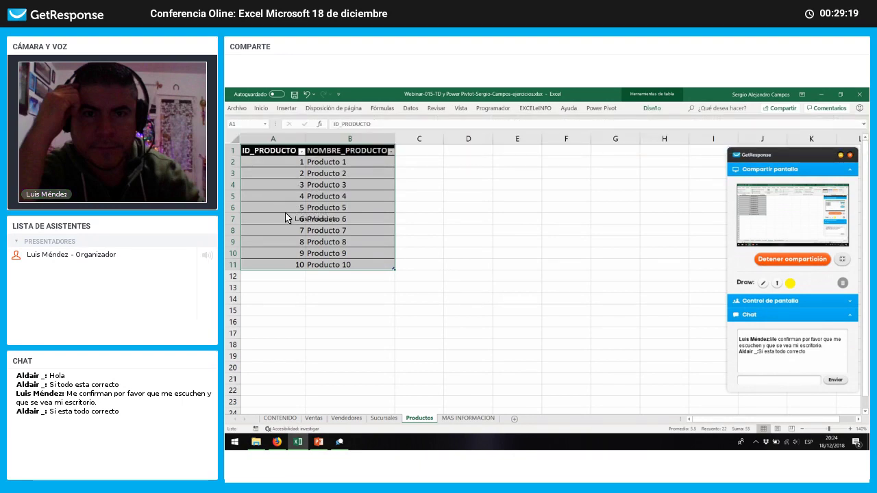
pyautogui.click(383, 418)
pyautogui.click(332, 419)
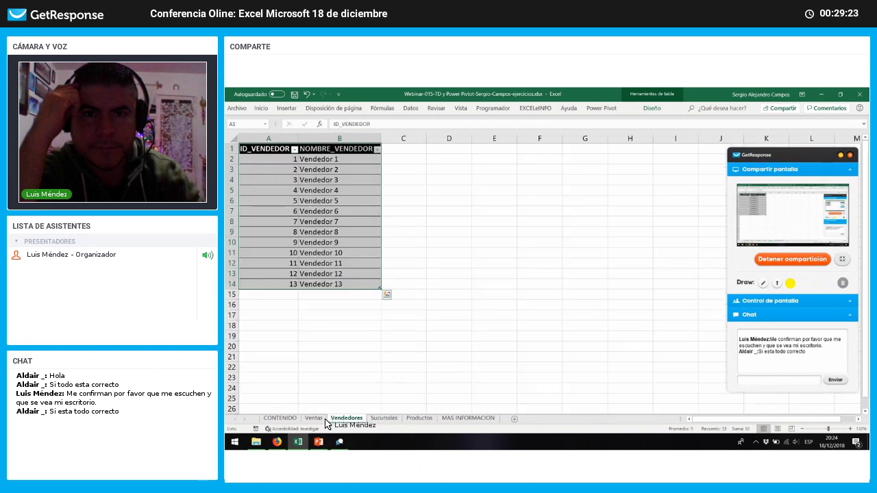
pyautogui.click(315, 419)
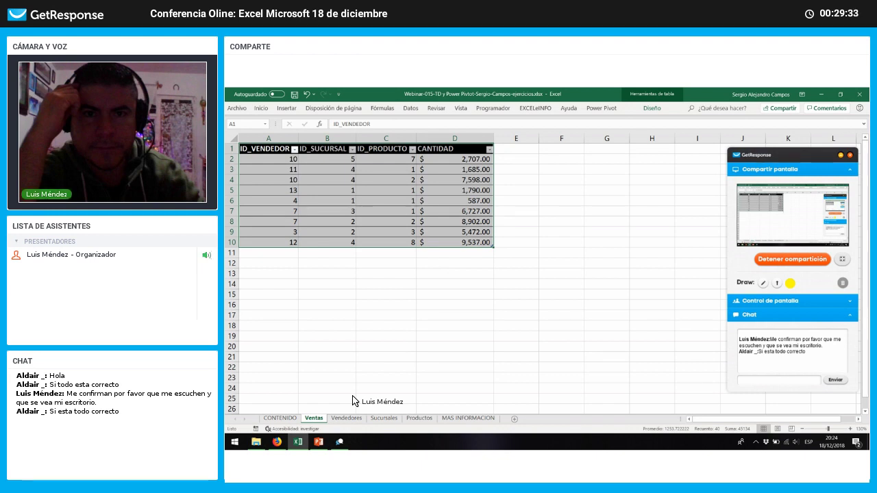
pyautogui.click(494, 110)
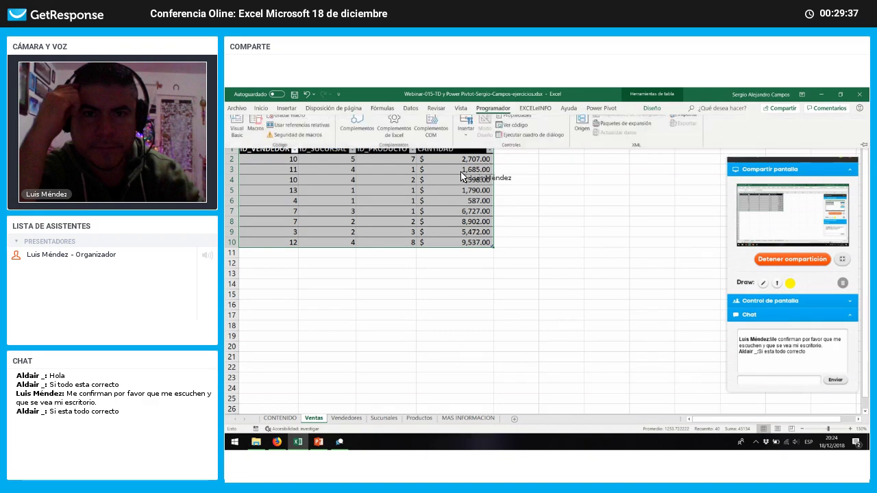
pyautogui.click(442, 131)
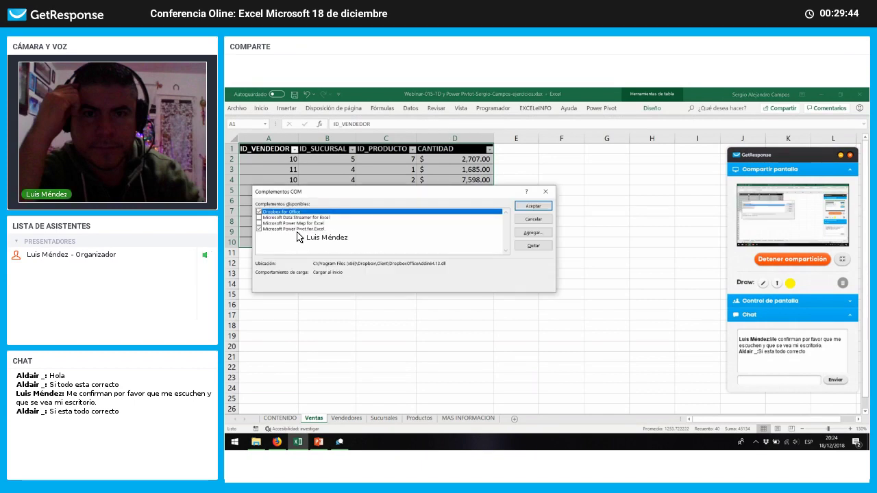
pyautogui.click(259, 230)
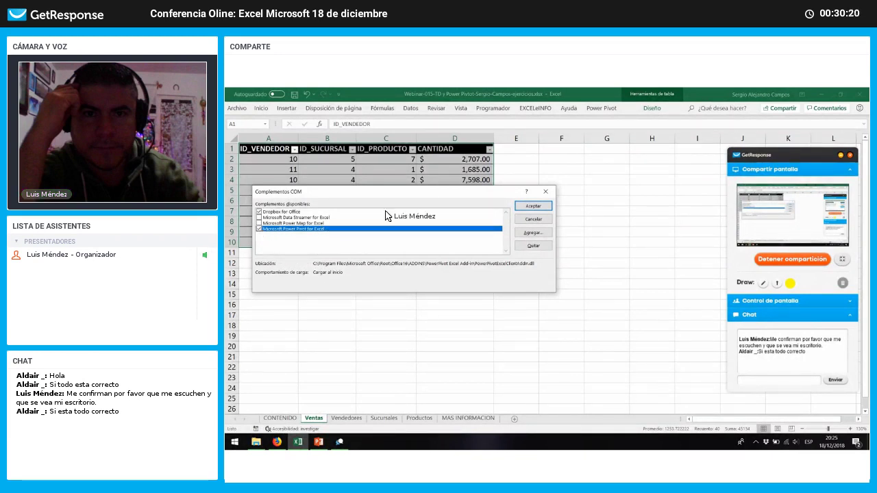
pyautogui.click(534, 206)
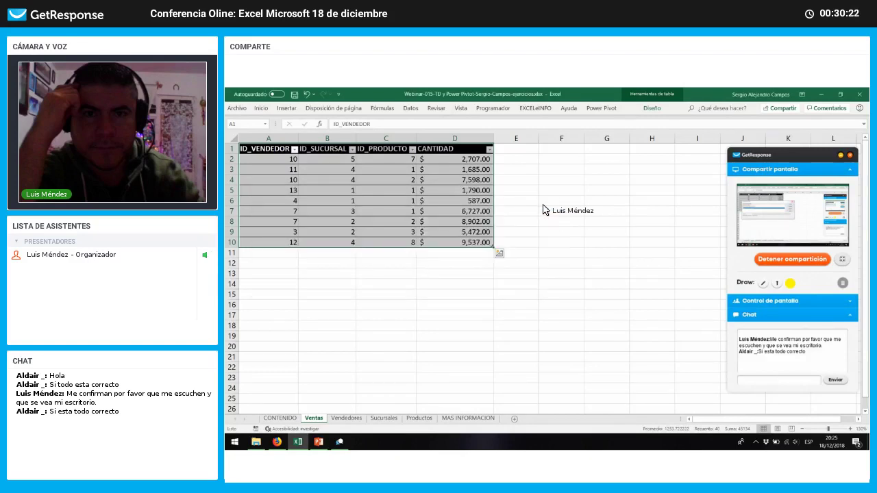
# Step: Use Power Pivot's Agregar a modelo de datos on the VENTAS table, then return to the workbook
pyautogui.click(606, 110)
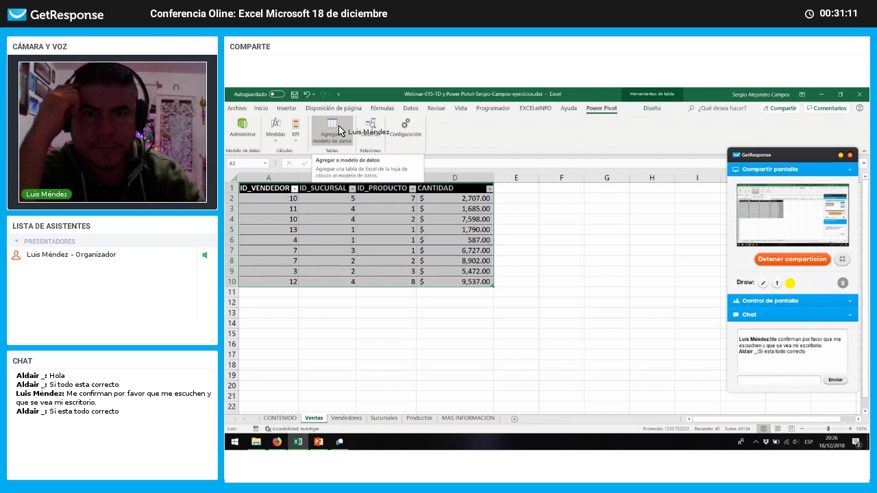
pyautogui.click(340, 131)
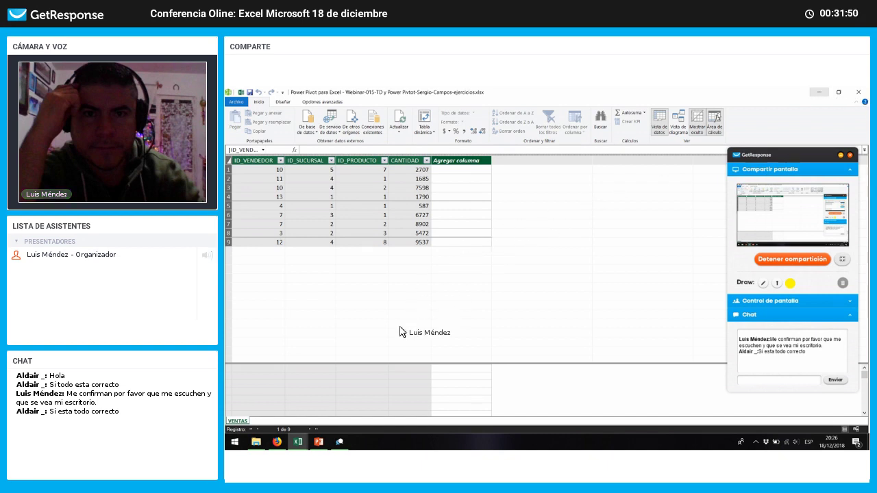
pyautogui.hotkey('alt', 'Tab')
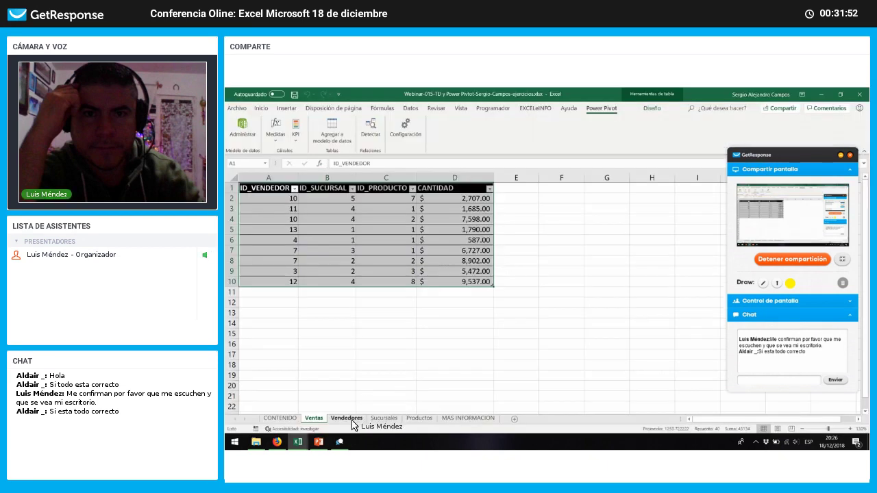
# Step: Add the VENDEDORES table from the Vendedores sheet to the data model
pyautogui.click(350, 419)
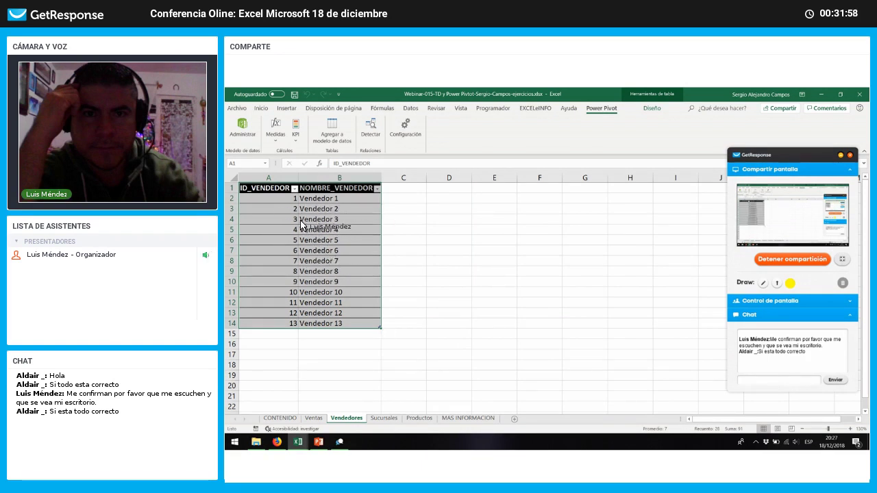
pyautogui.click(332, 137)
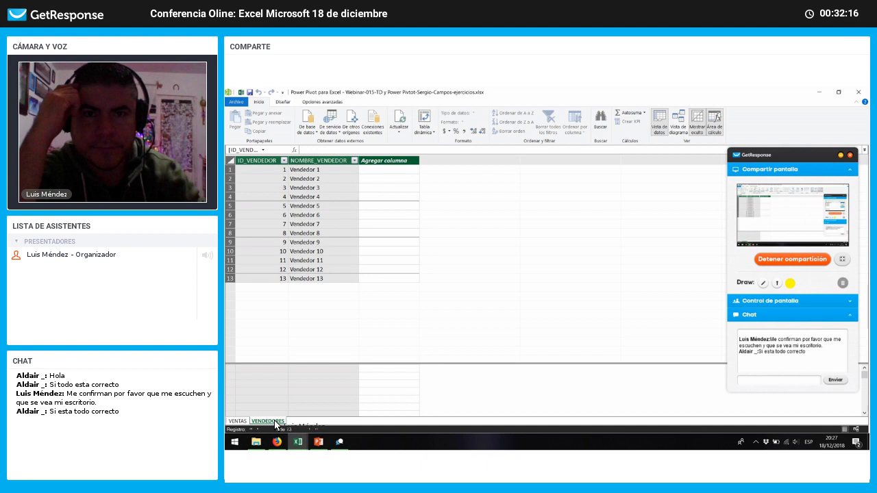
pyautogui.hotkey('alt', 'Tab')
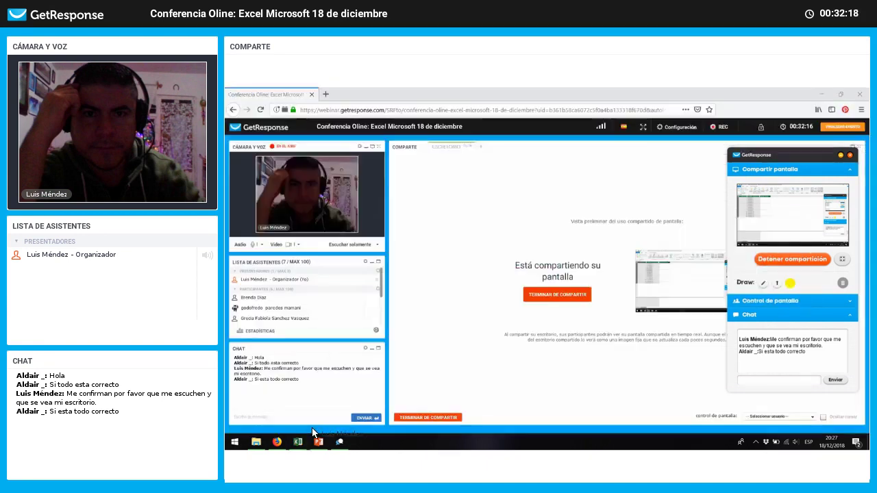
# Step: Add the SUCURSALES table from the Sucursales sheet to the data model
pyautogui.hotkey('alt', 'Tab')
pyautogui.hotkey('alt', 'Tab')
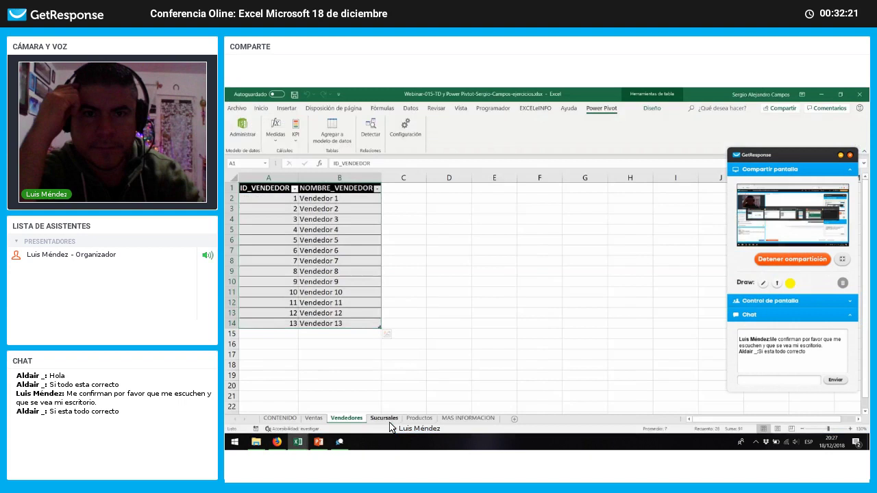
pyautogui.click(384, 419)
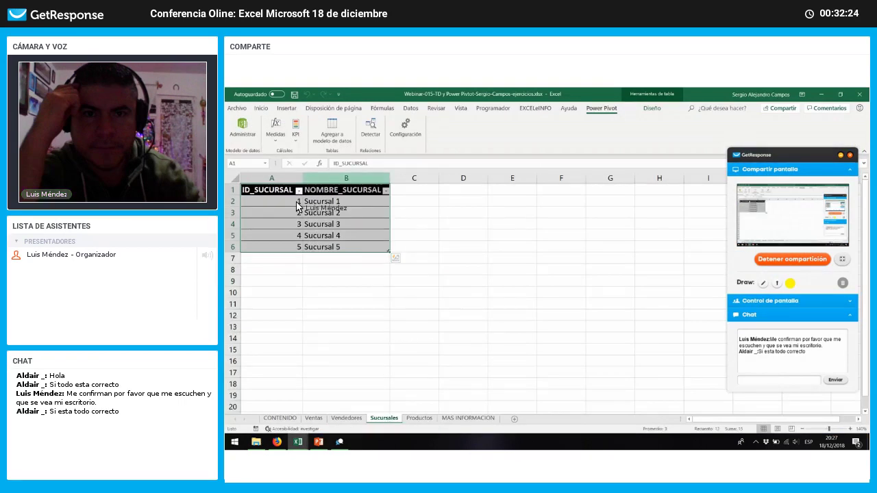
pyautogui.click(334, 137)
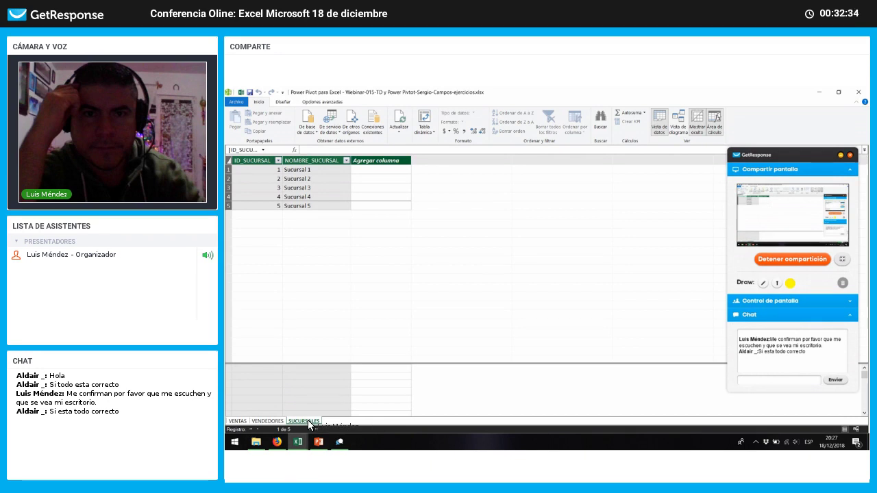
pyautogui.hotkey('alt', 'Tab')
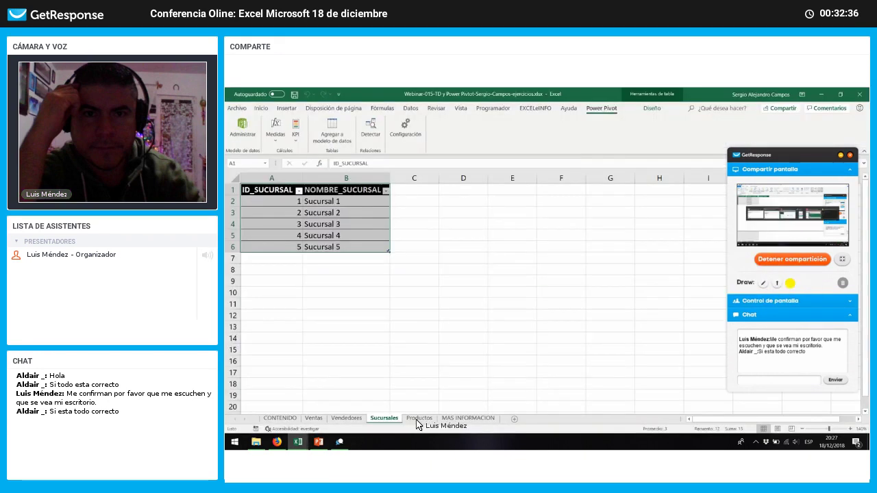
# Step: Add PRODUCTOS to the model, then review each table tab, ending on VENTAS
pyautogui.click(418, 418)
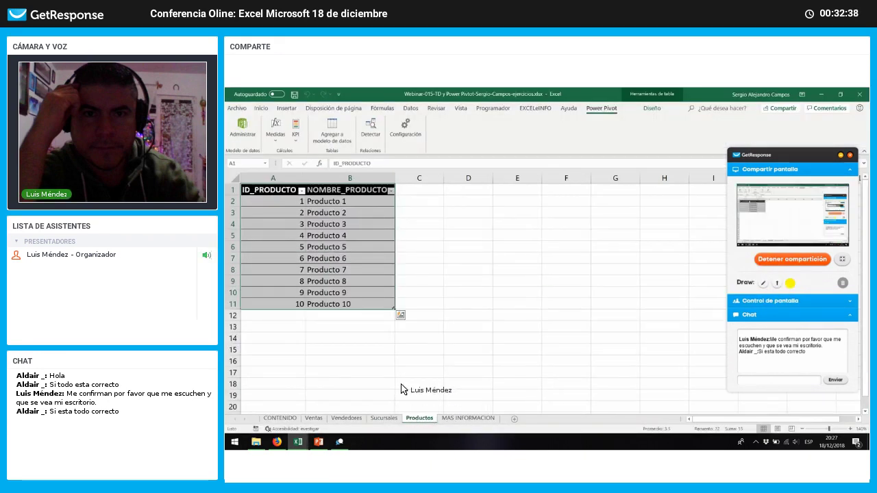
pyautogui.click(341, 132)
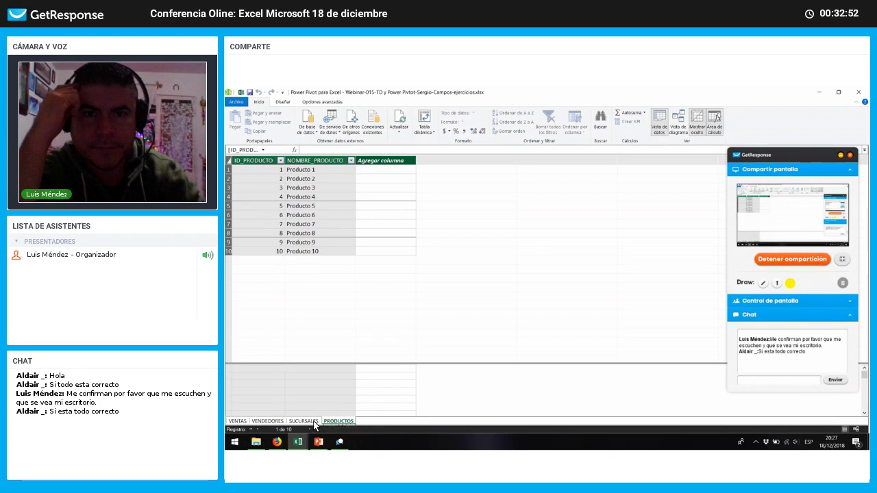
pyautogui.click(311, 420)
pyautogui.click(276, 420)
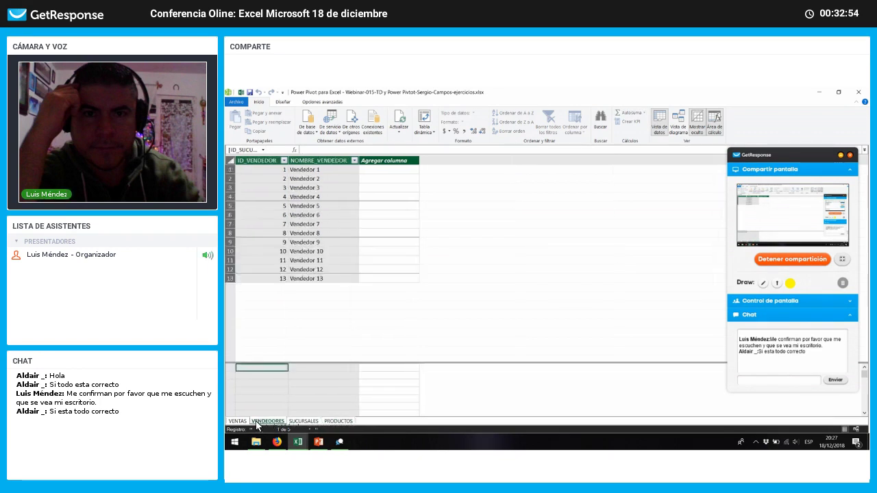
pyautogui.click(238, 421)
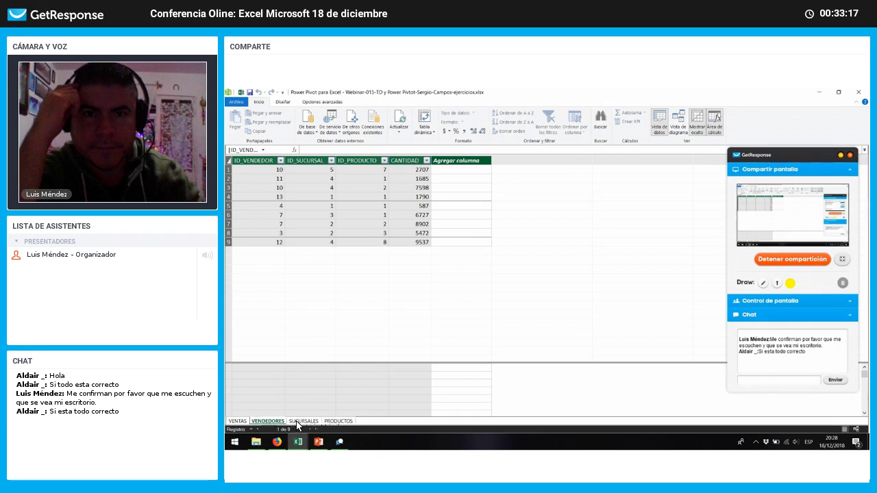
pyautogui.click(272, 422)
pyautogui.hotkey('ctrl', 'pagedown')
pyautogui.hotkey('ctrl', 'pagedown')
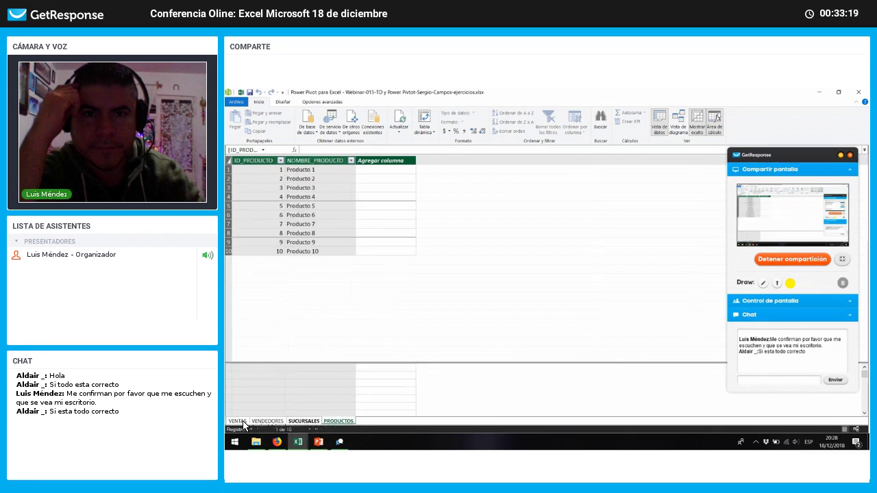
pyautogui.click(243, 421)
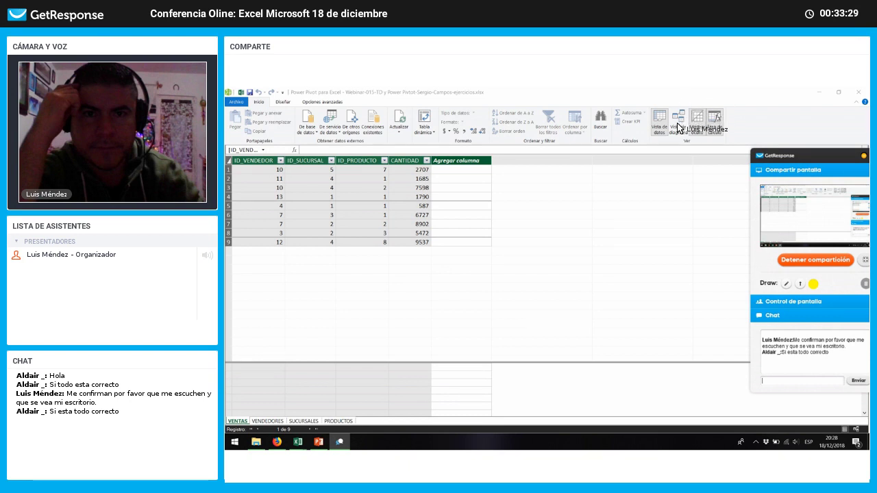
# Step: Switch the Power Pivot window to Vista de diagrama showing all four tables
pyautogui.click(677, 126)
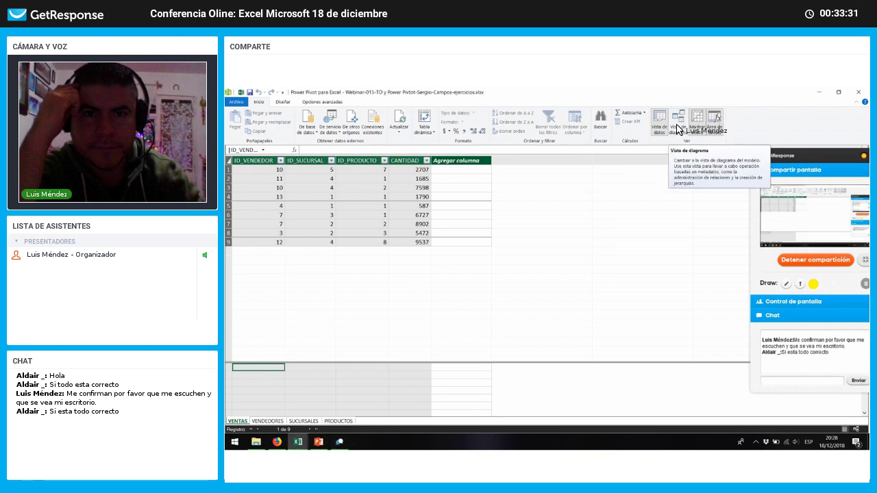
pyautogui.click(677, 126)
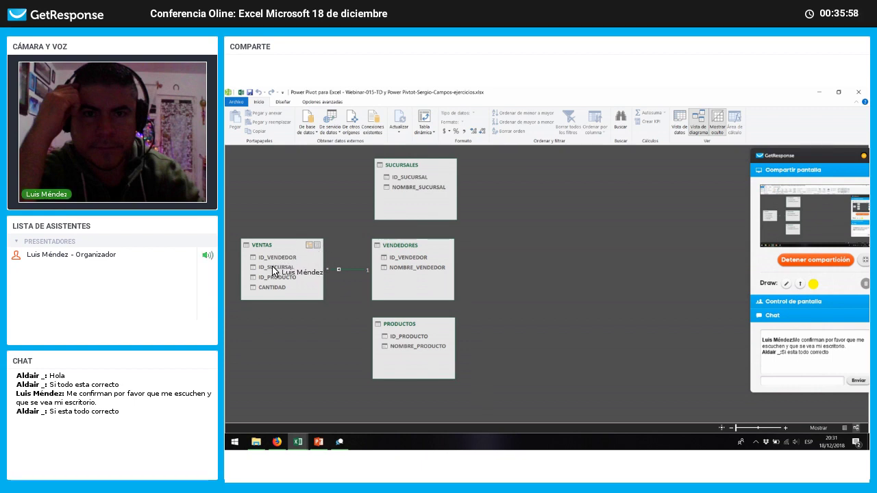
# Step: Relate VENTAS' ID_SUCURSAL to SUCURSALES and ID_PRODUCTO to PRODUCTOS
pyautogui.moveTo(272, 271); pyautogui.dragTo(403, 176)
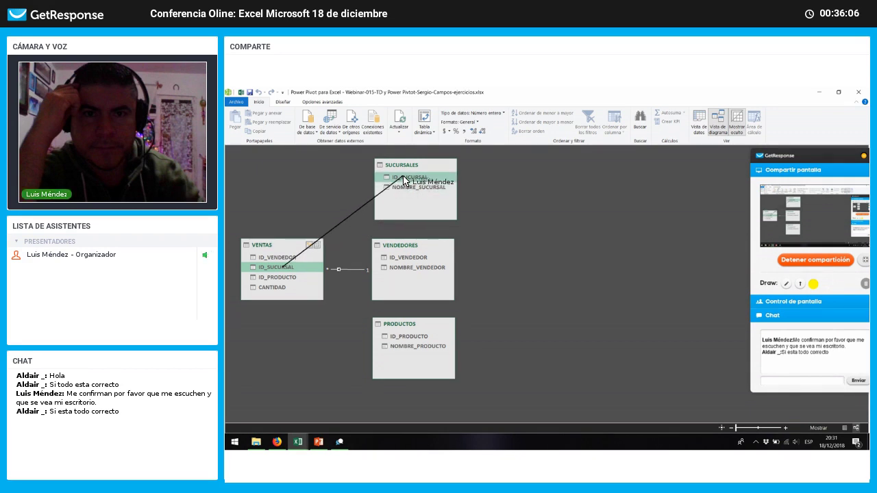
pyautogui.moveTo(403, 177); pyautogui.dragTo(409, 177)
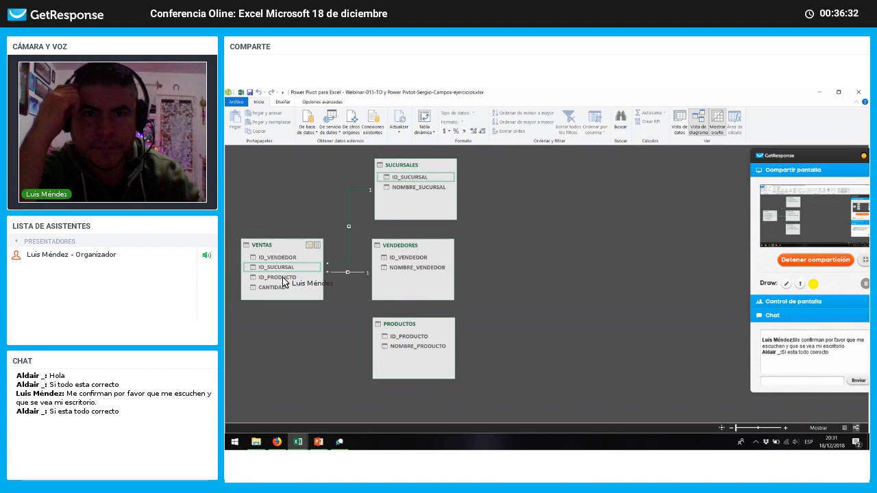
pyautogui.moveTo(284, 282); pyautogui.dragTo(413, 340)
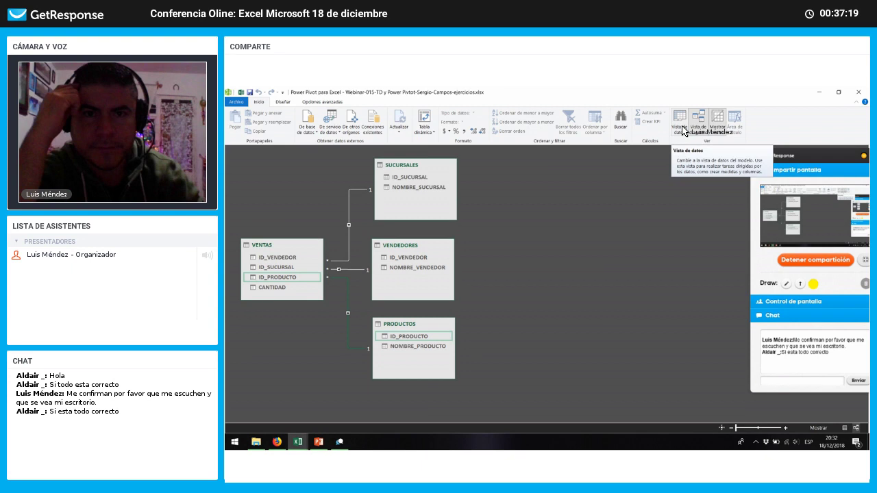
# Step: Return to the VENTAS data view and open the Tabla dinámica layout list
pyautogui.click(680, 129)
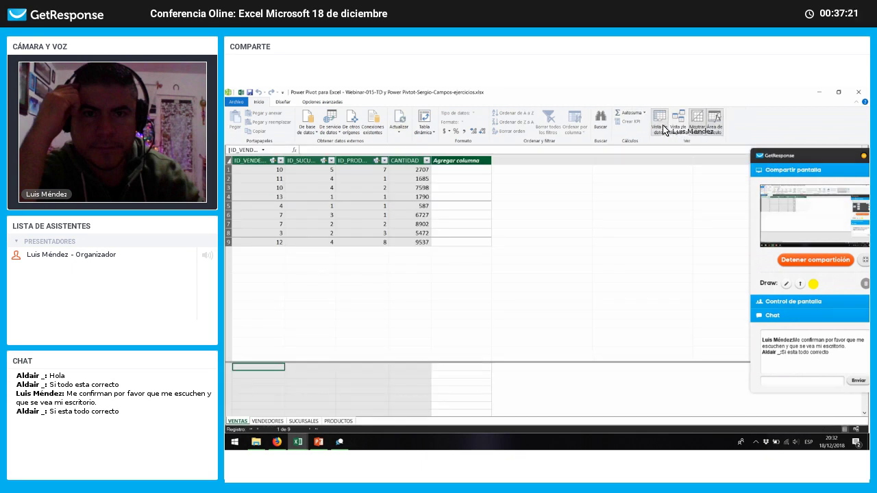
pyautogui.click(427, 134)
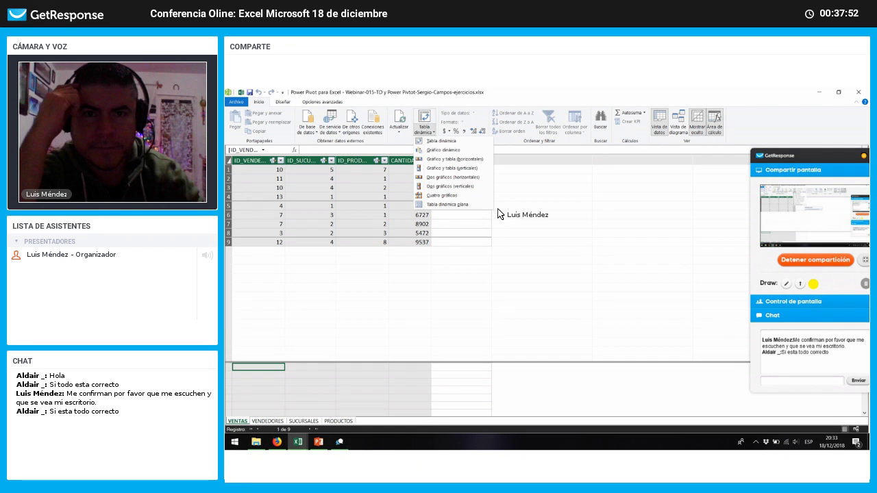
pyautogui.click(436, 159)
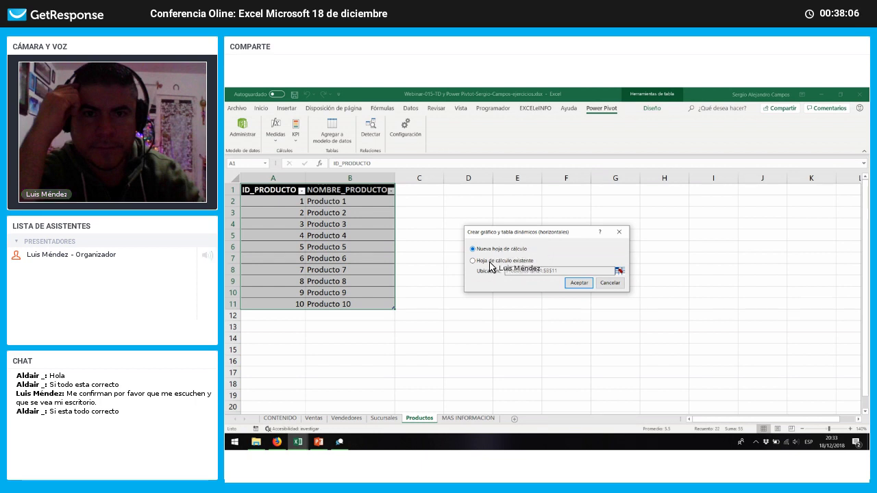
pyautogui.click(339, 442)
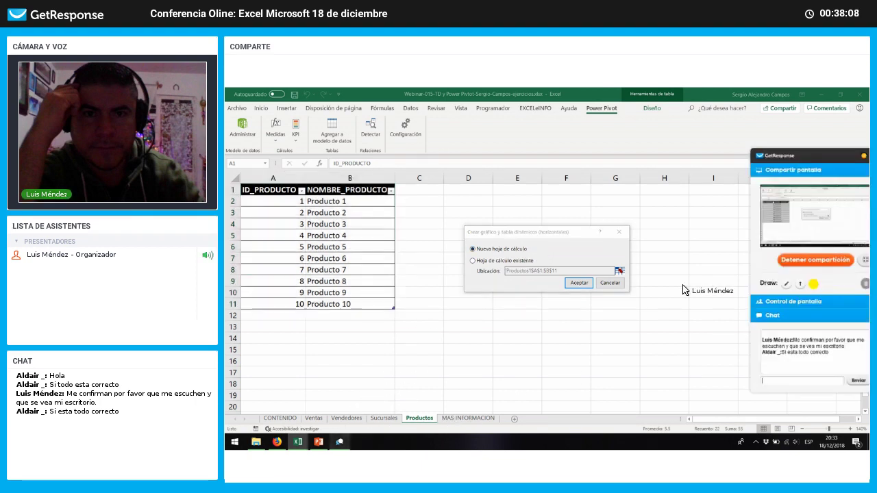
pyautogui.click(505, 249)
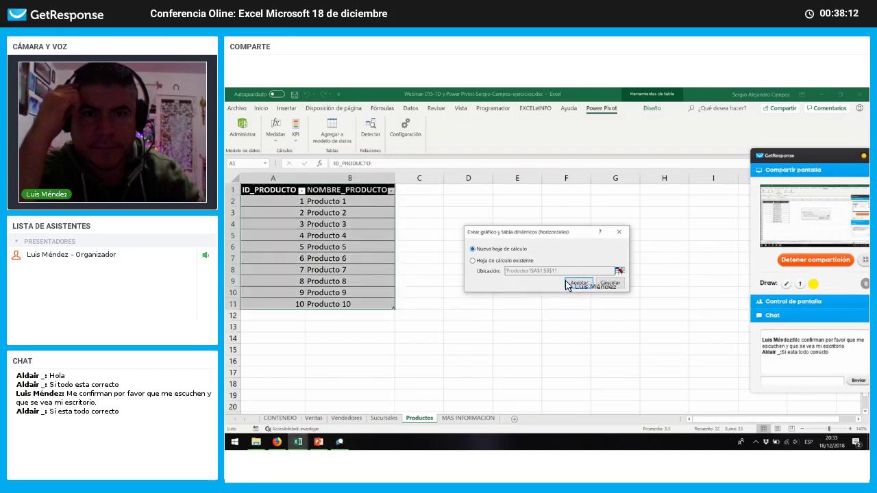
pyautogui.click(601, 283)
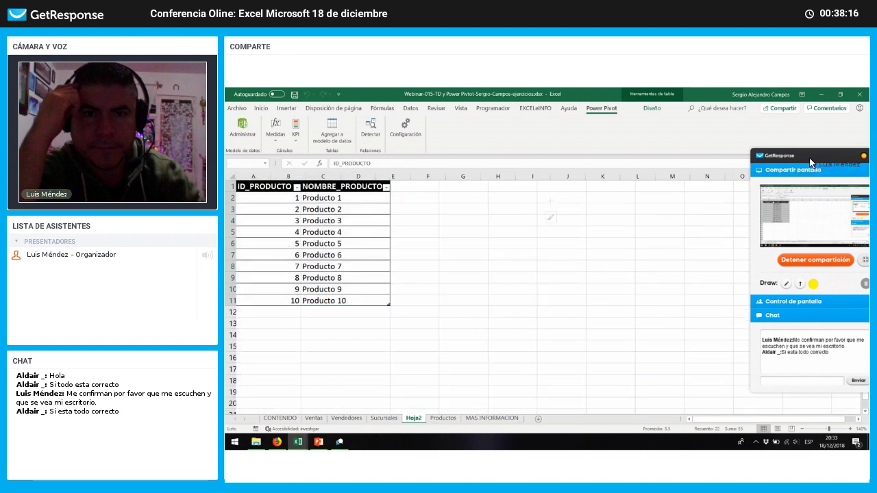
# Step: Place the pivot chart and expand the VENDEDORES table's fields in the PivotChart Fields pane
pyautogui.moveTo(818, 153); pyautogui.dragTo(379, 343)
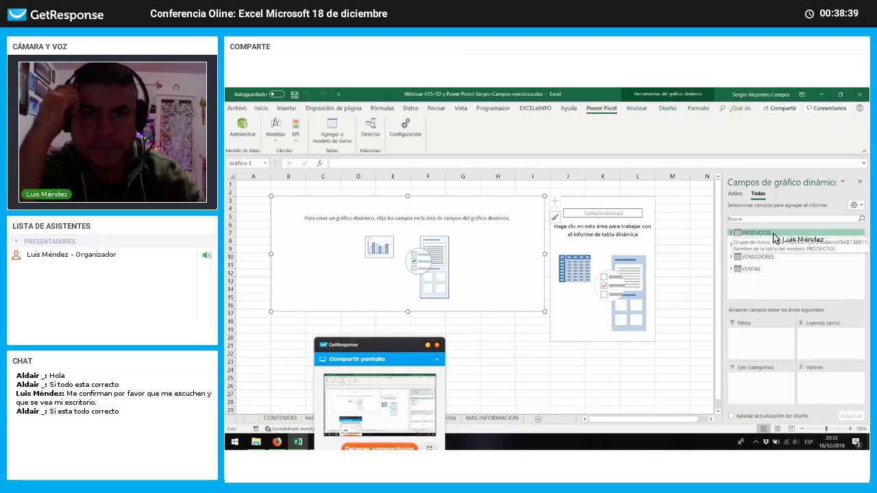
pyautogui.click(731, 233)
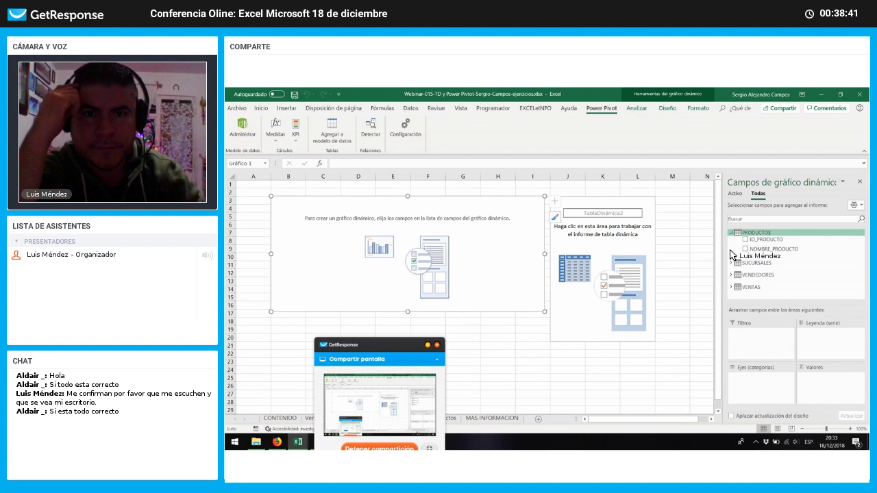
pyautogui.click(731, 263)
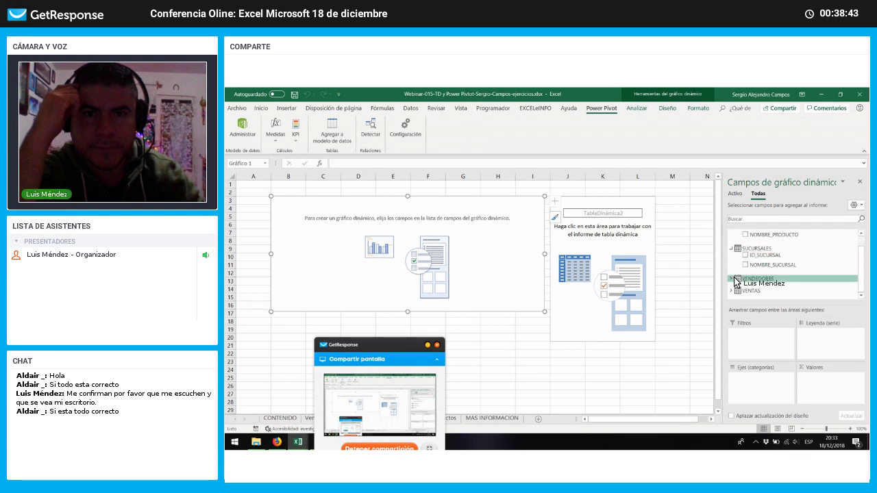
pyautogui.click(732, 279)
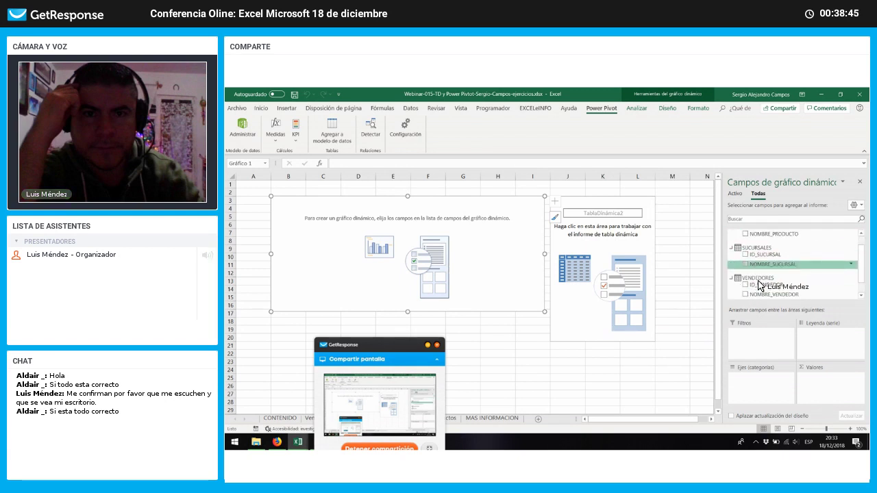
pyautogui.scroll(2, 761, 281)
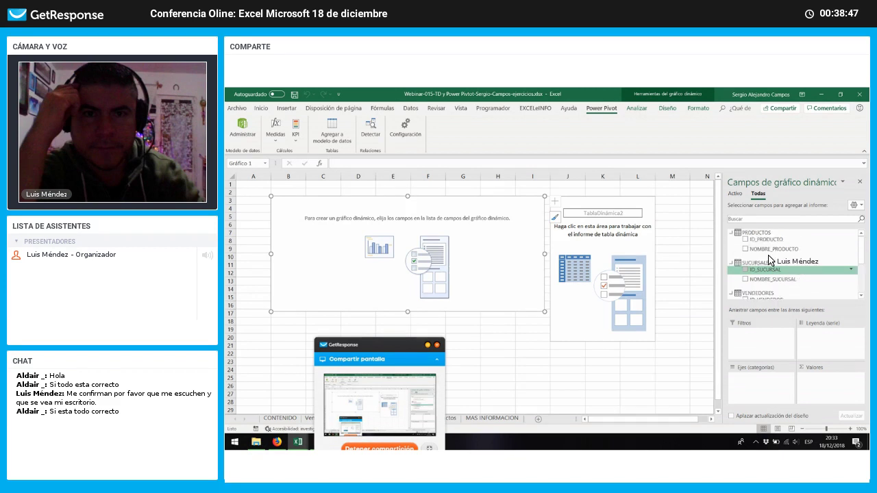
pyautogui.click(731, 233)
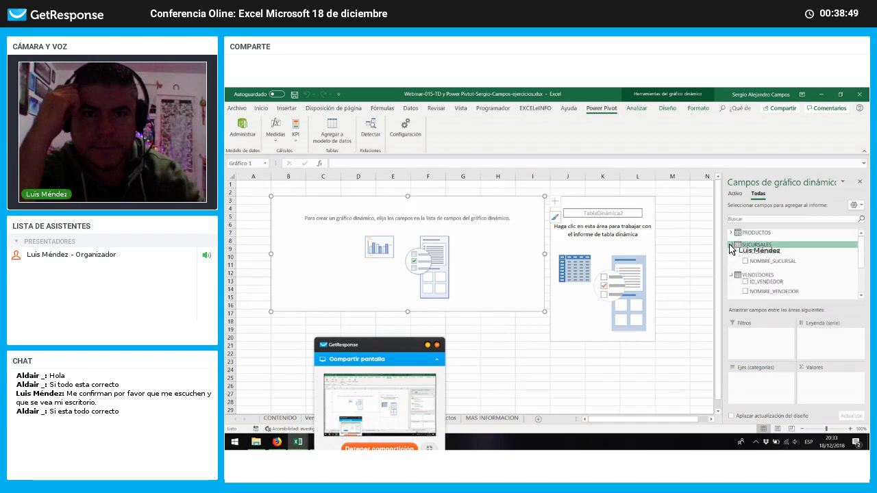
pyautogui.click(731, 275)
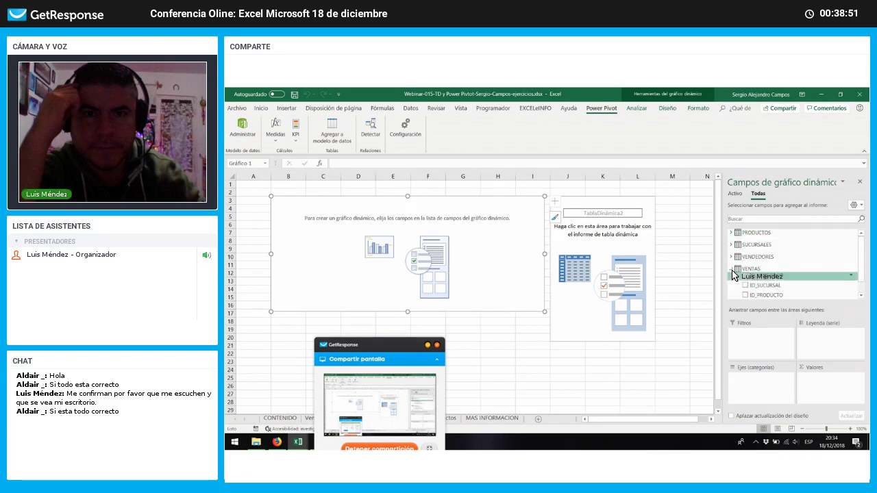
pyautogui.click(731, 245)
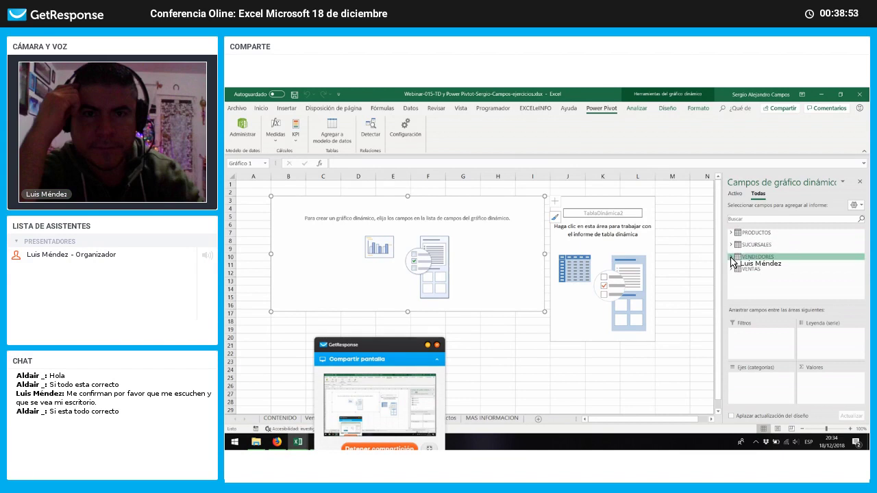
pyautogui.click(738, 258)
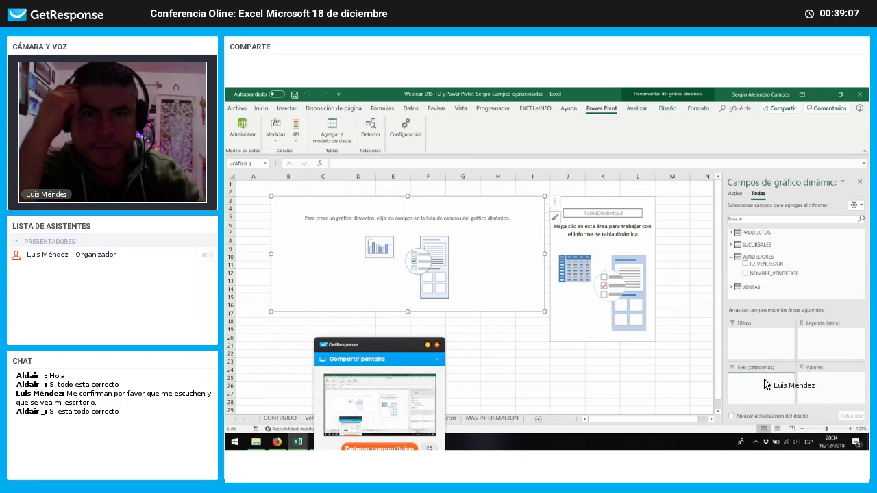
# Step: Put NOMBRE_VENDEDOR on the chart's axis and summed CANTIDAD in its values
pyautogui.moveTo(766, 385); pyautogui.dragTo(782, 376)
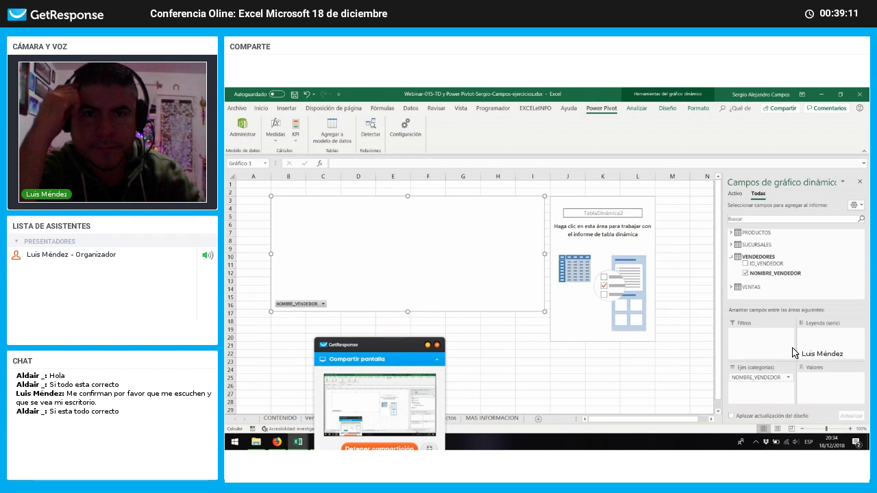
pyautogui.click(731, 286)
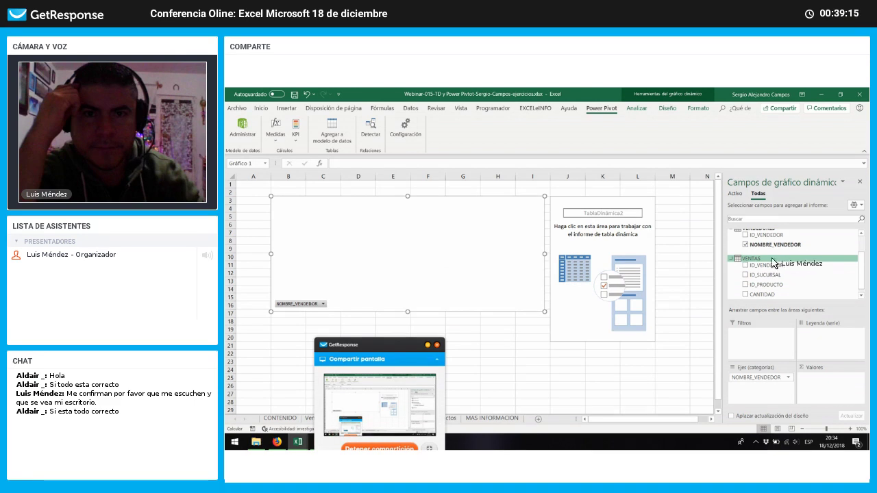
pyautogui.scroll(-1, 768, 286)
pyautogui.moveTo(778, 292); pyautogui.dragTo(821, 351)
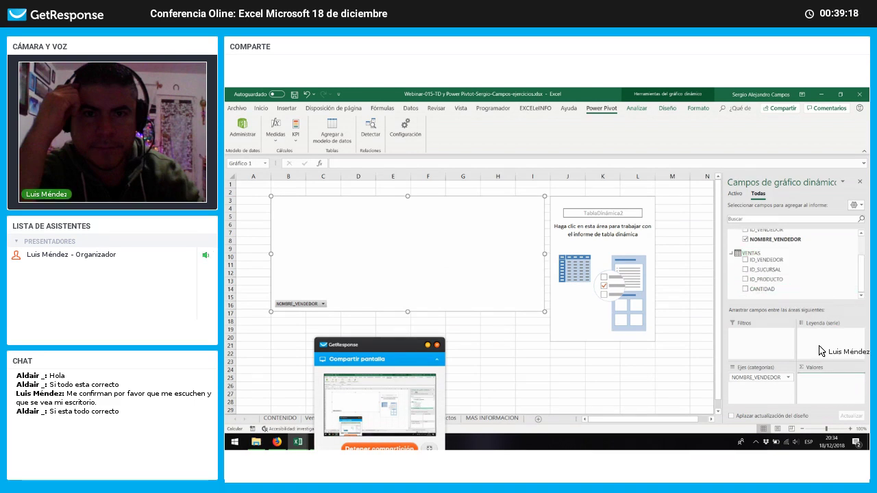
pyautogui.click(806, 294)
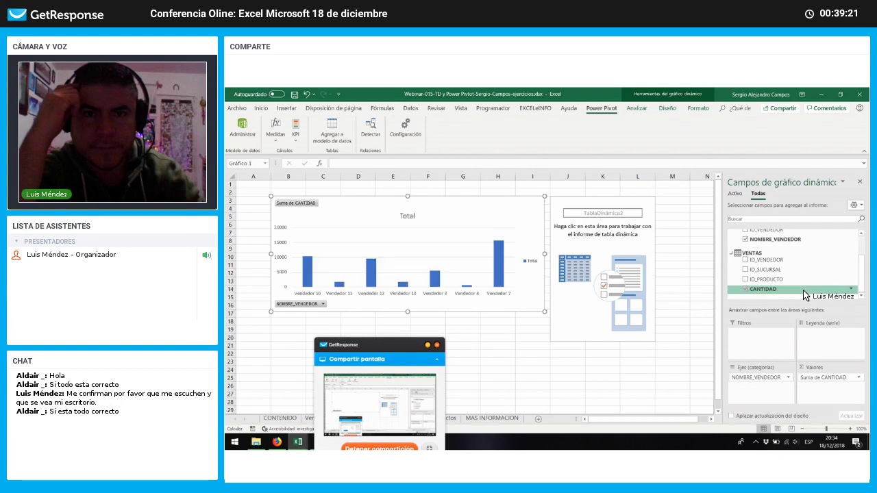
pyautogui.click(464, 192)
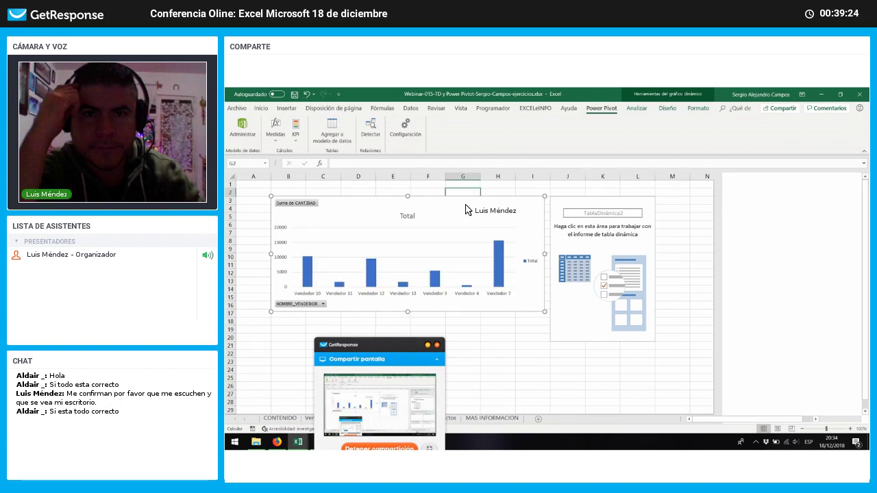
# Step: Fill the empty pivot table at J3 with NOMBRE_VENDEDOR rows and summed CANTIDAD values
pyautogui.click(466, 210)
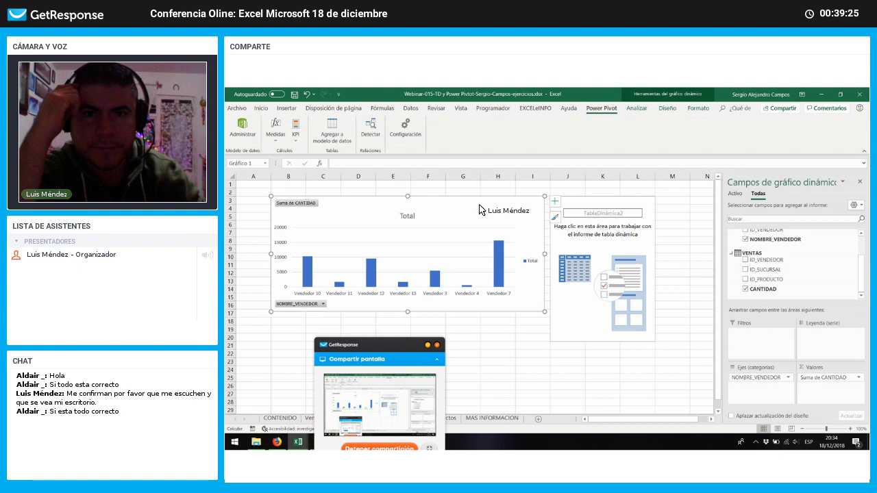
pyautogui.click(606, 201)
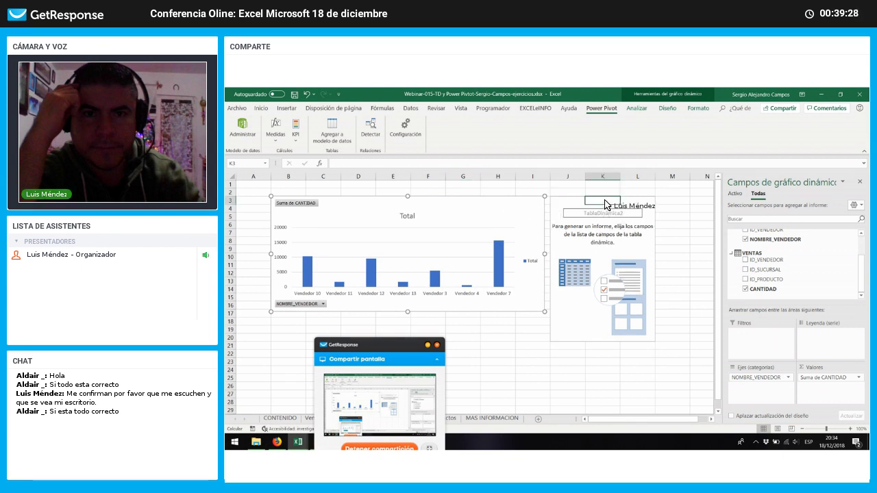
pyautogui.click(571, 201)
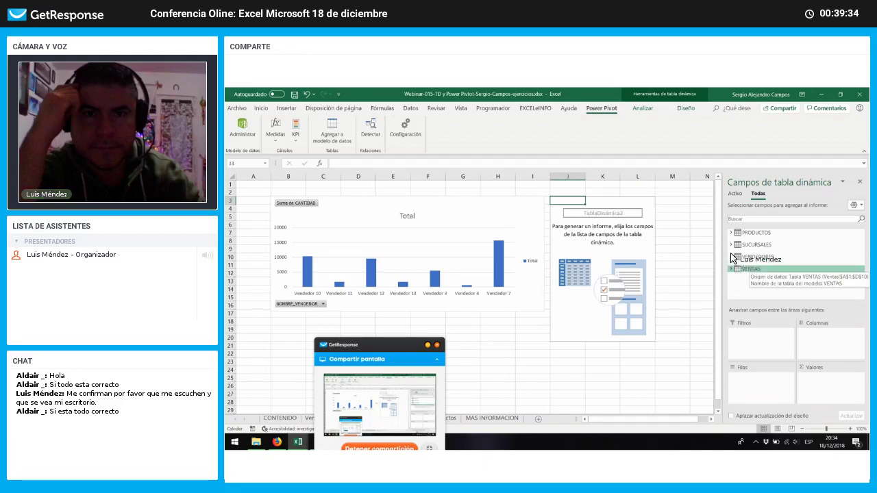
pyautogui.click(732, 258)
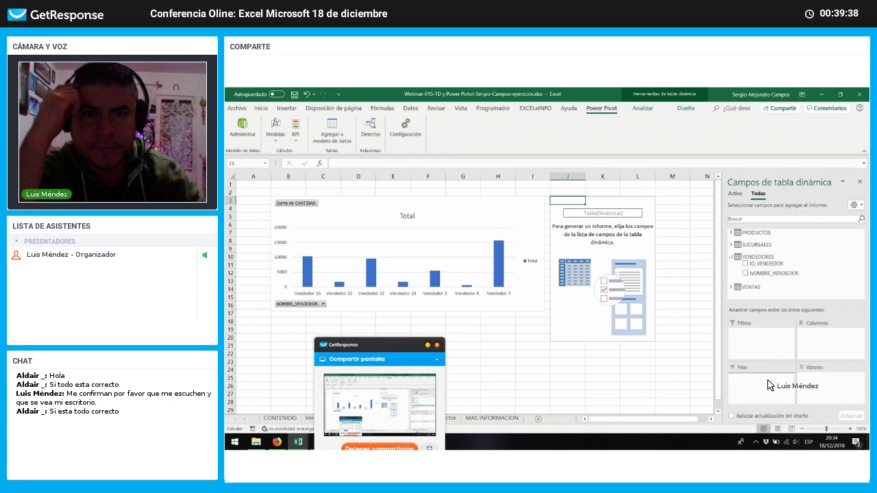
pyautogui.moveTo(768, 386); pyautogui.dragTo(768, 387)
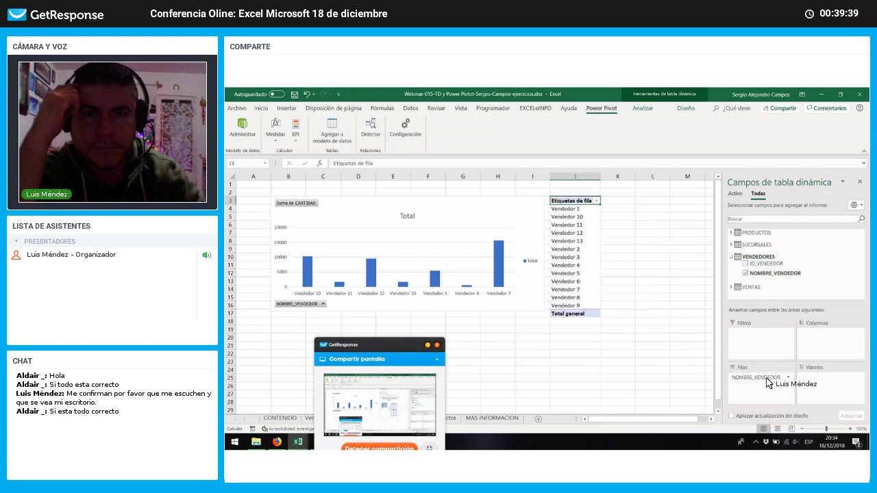
pyautogui.click(731, 288)
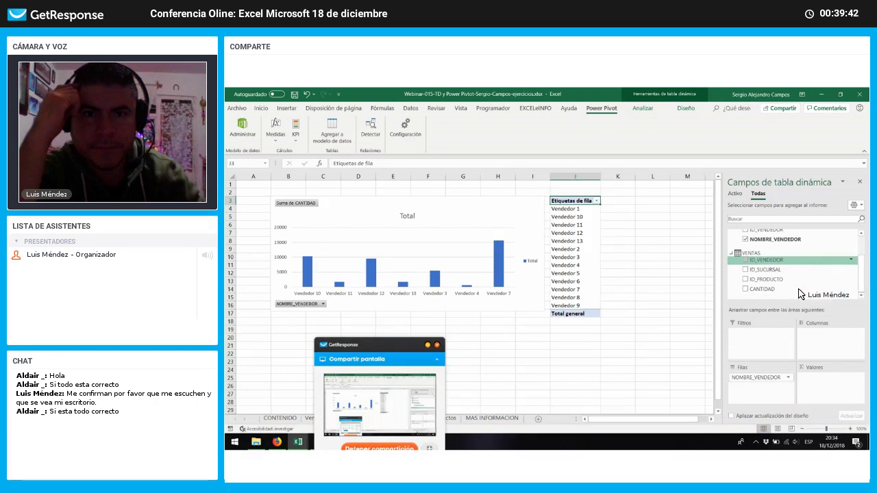
pyautogui.moveTo(791, 295); pyautogui.dragTo(855, 368)
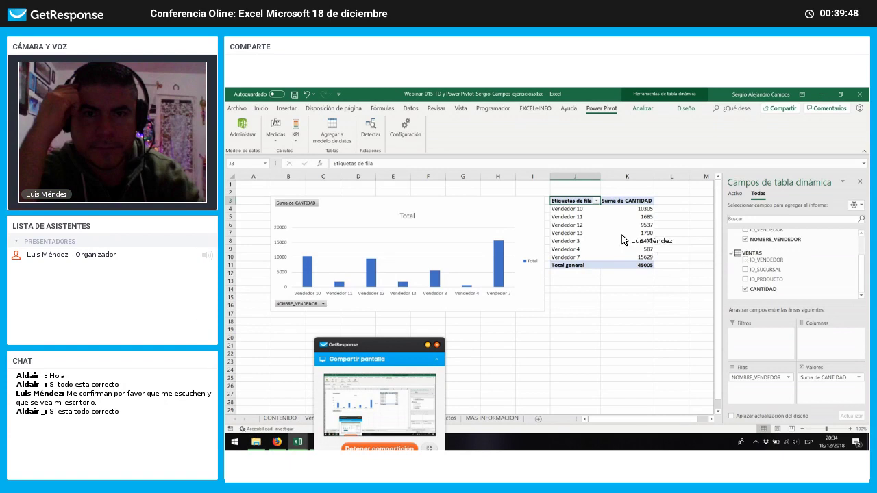
# Step: Select the seller names and CANTIDAD sums to check the 45005 total
pyautogui.moveTo(586, 211); pyautogui.dragTo(588, 257)
pyautogui.moveTo(631, 213); pyautogui.dragTo(640, 252)
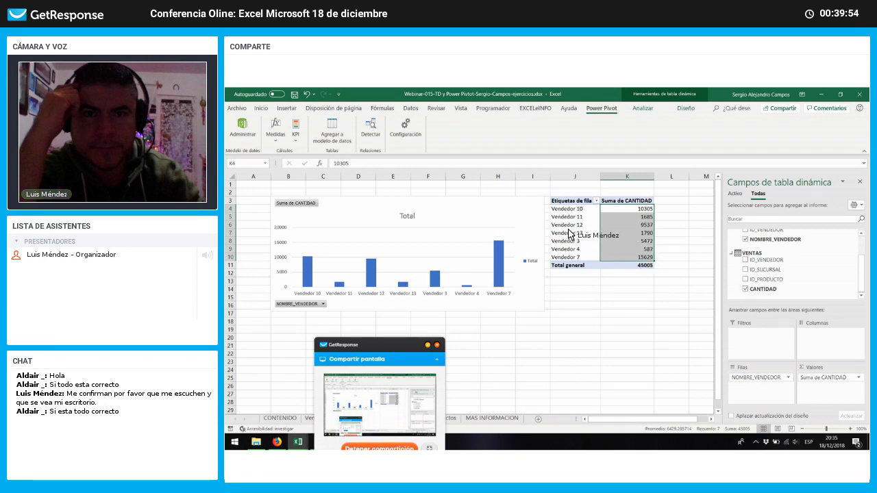
pyautogui.click(591, 210)
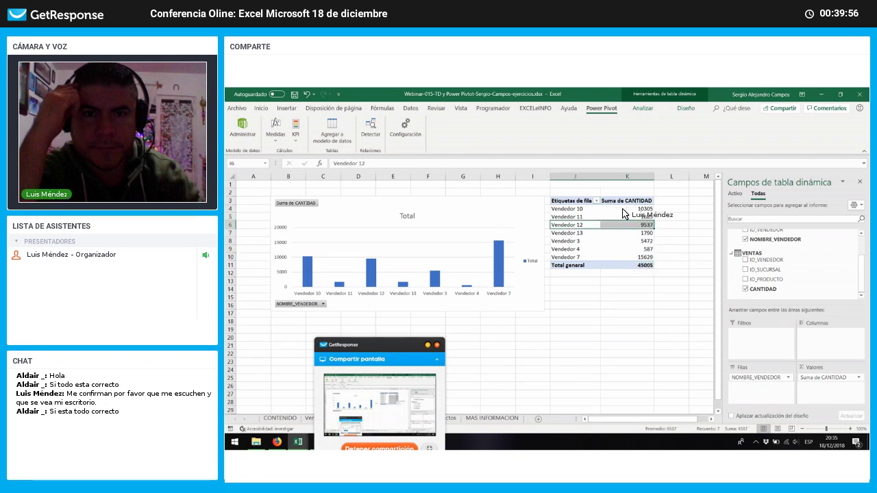
pyautogui.scroll(3, 863, 244)
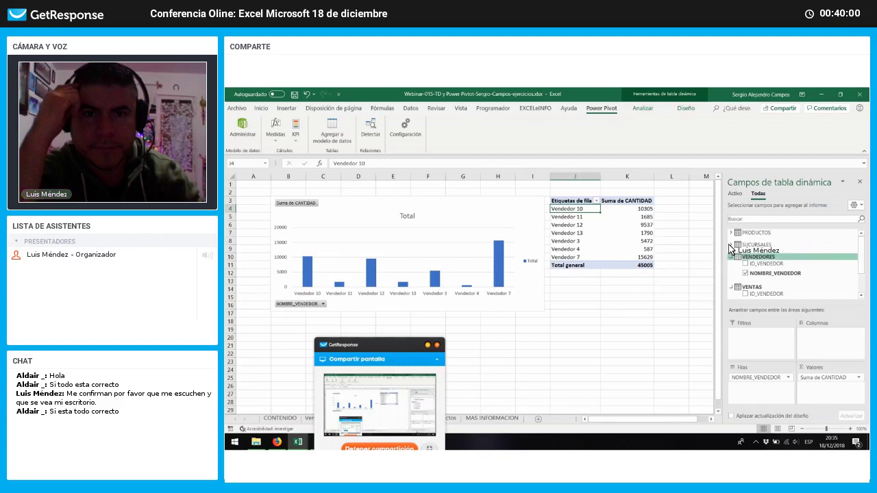
# Step: Filter by NOMBRE_SUCURSAL to Sucursal 2, leaving Vendedor 3 and Vendedor 7 totalling 14374
pyautogui.click(731, 245)
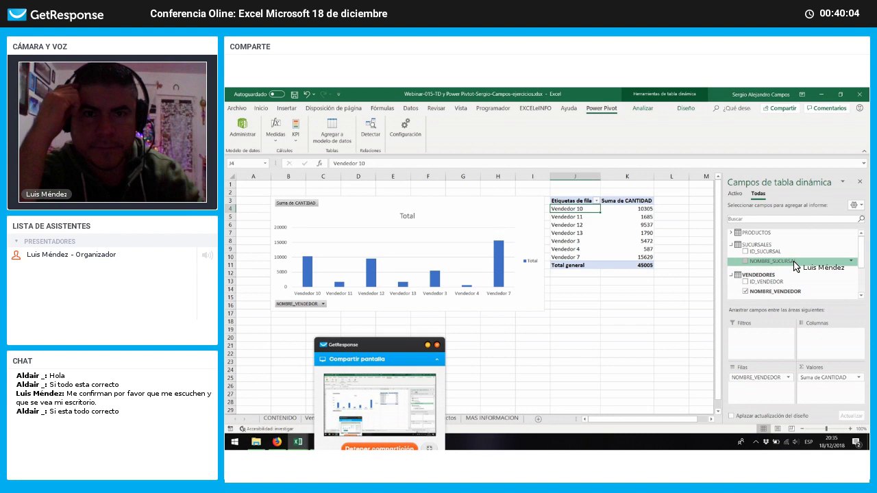
pyautogui.moveTo(770, 342); pyautogui.dragTo(769, 341)
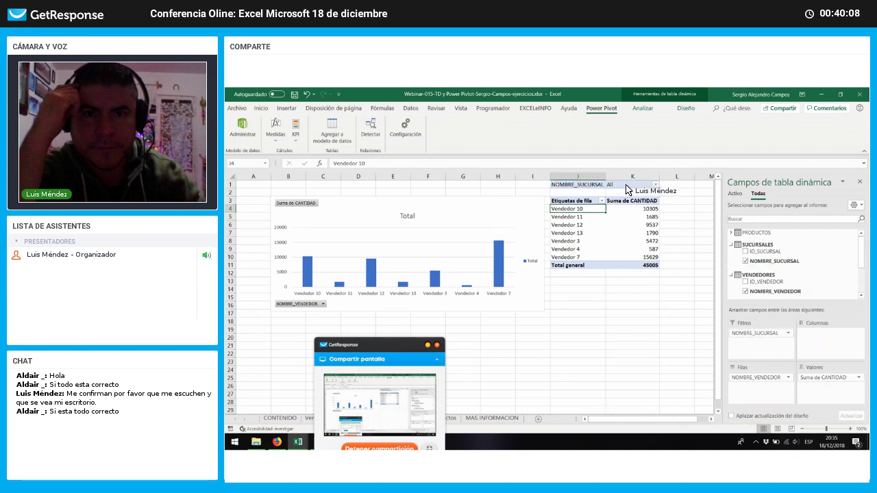
pyautogui.click(626, 185)
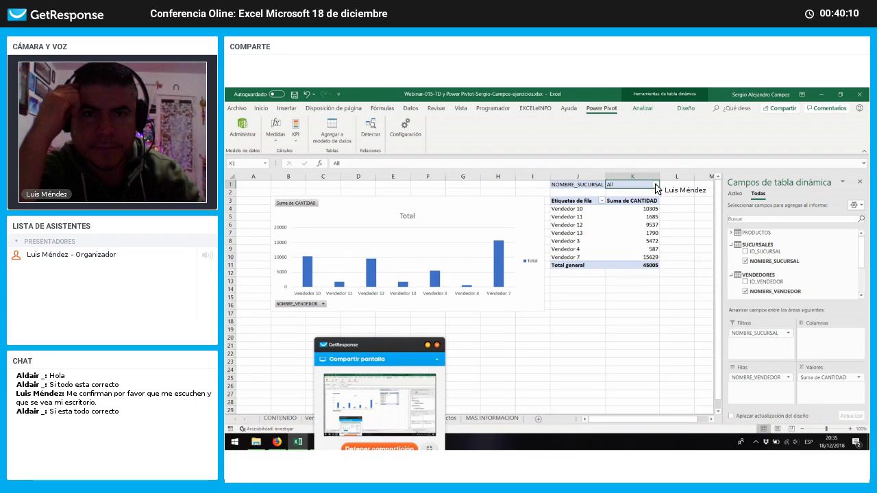
pyautogui.click(656, 185)
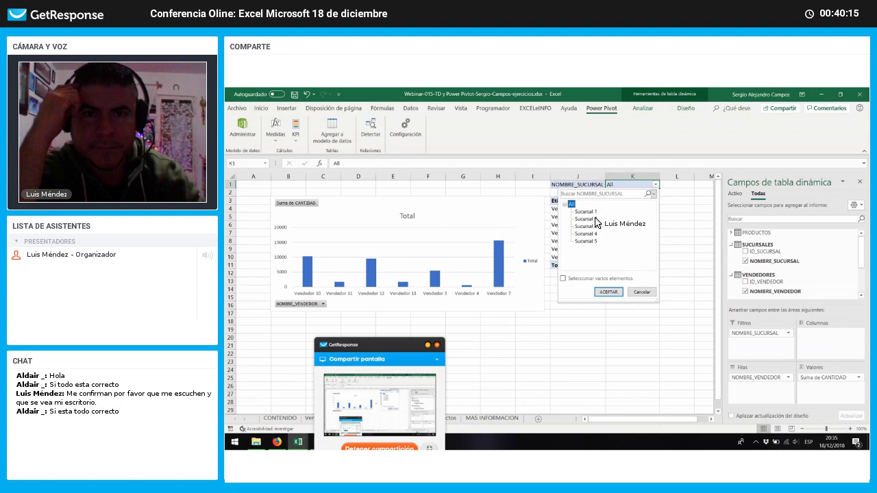
pyautogui.click(609, 292)
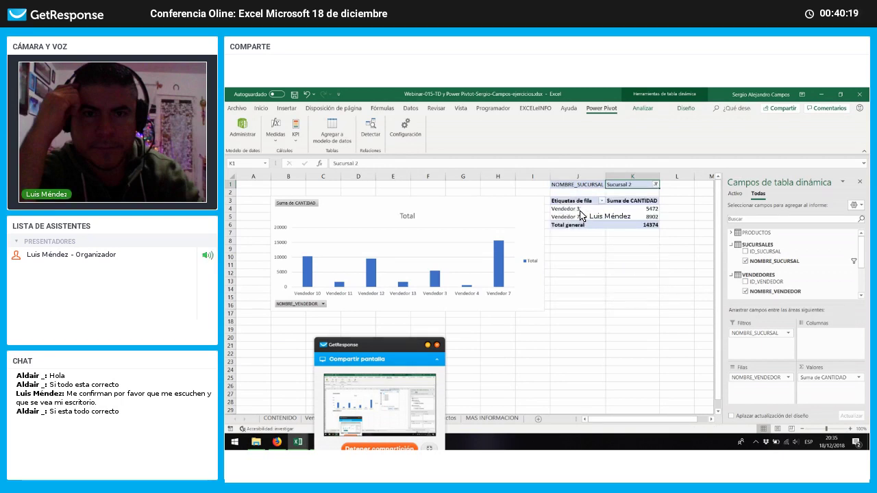
pyautogui.moveTo(581, 209); pyautogui.dragTo(634, 218)
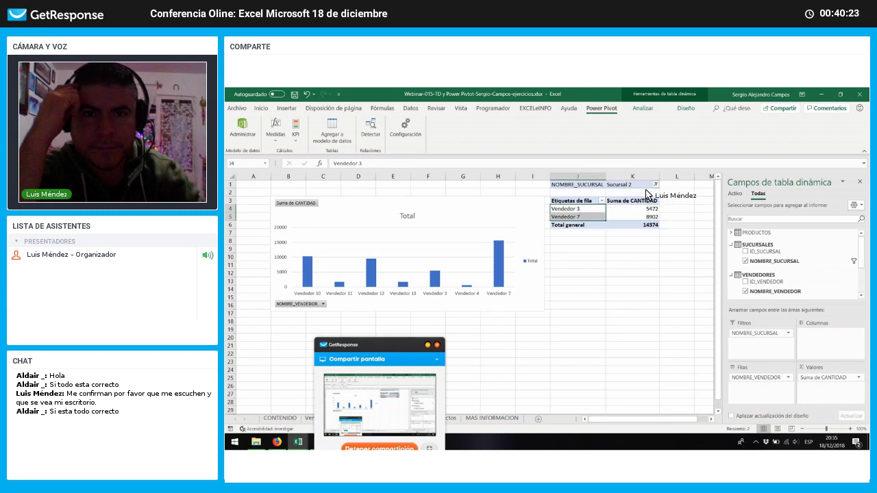
pyautogui.click(648, 184)
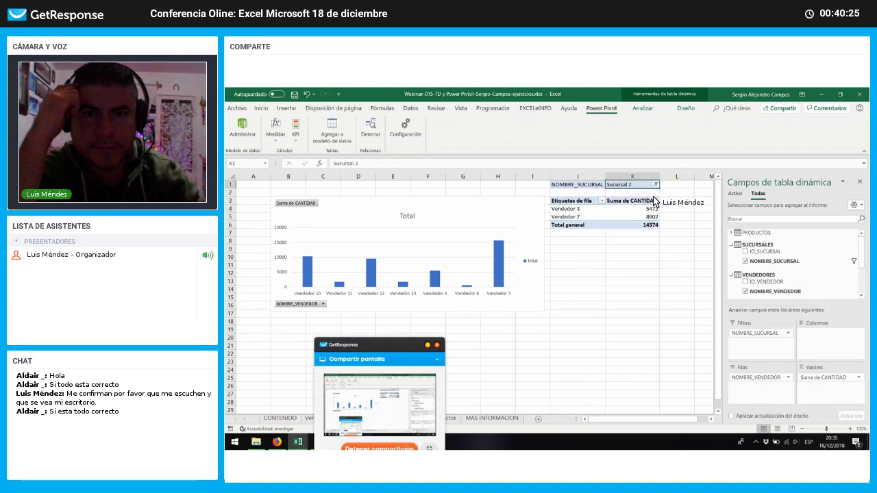
pyautogui.click(537, 209)
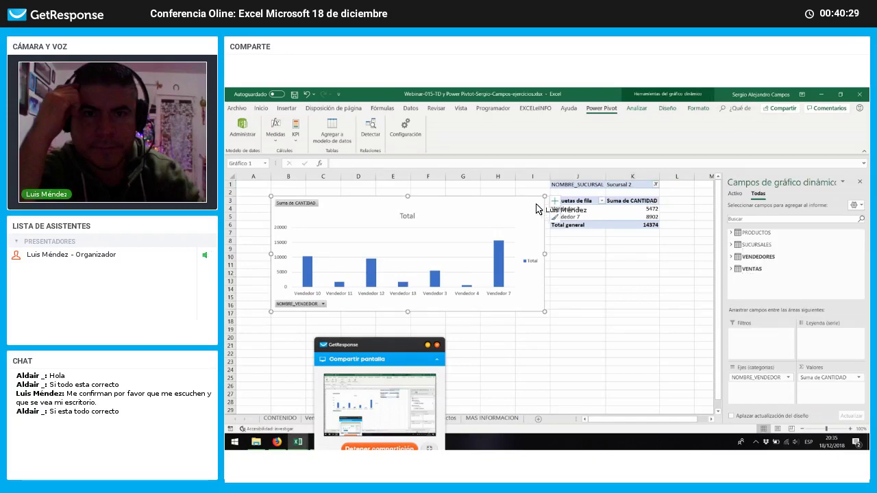
# Step: Delete the old pivot chart and start a new PivotChart from the filtered pivot table
pyautogui.press('Delete')
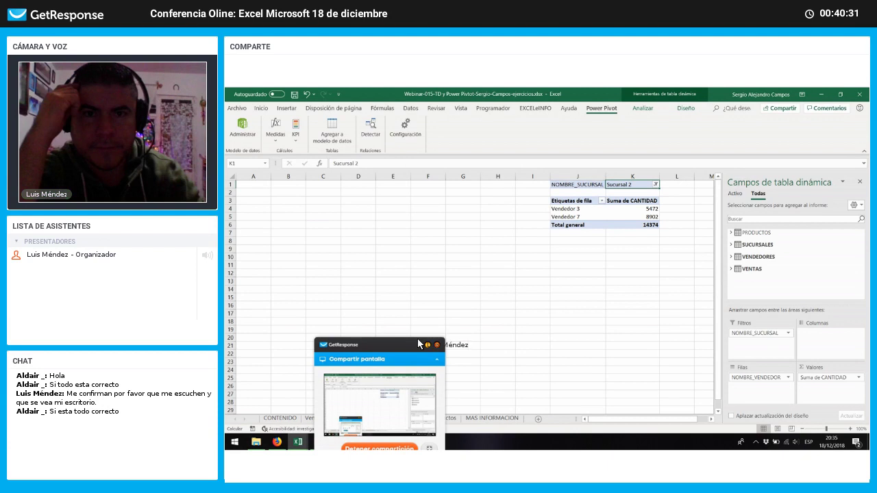
pyautogui.moveTo(389, 342); pyautogui.dragTo(338, 249)
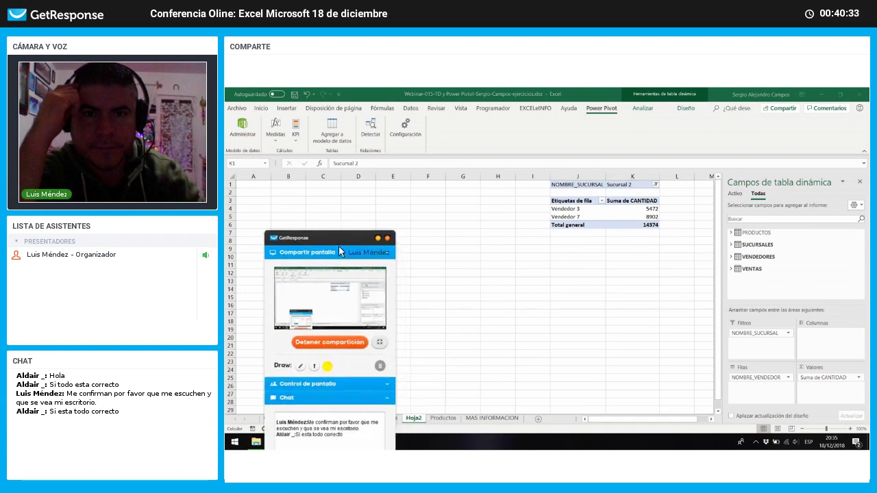
pyautogui.click(579, 210)
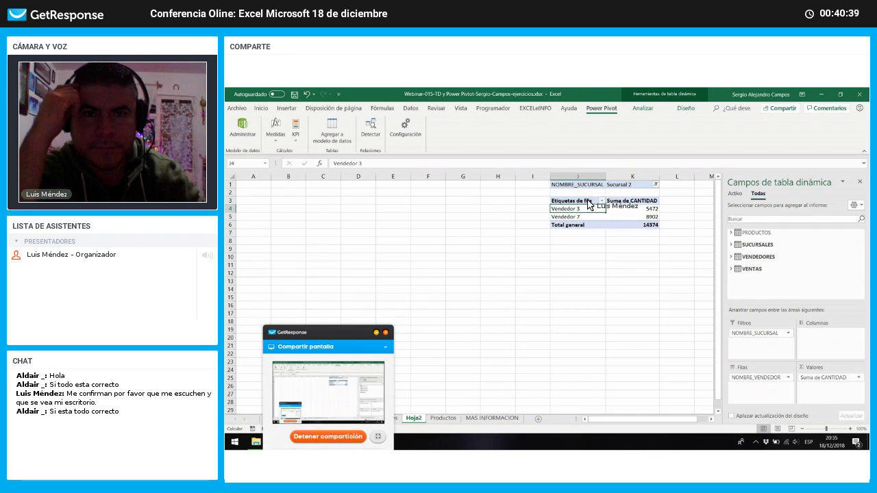
pyautogui.moveTo(592, 217); pyautogui.dragTo(591, 209)
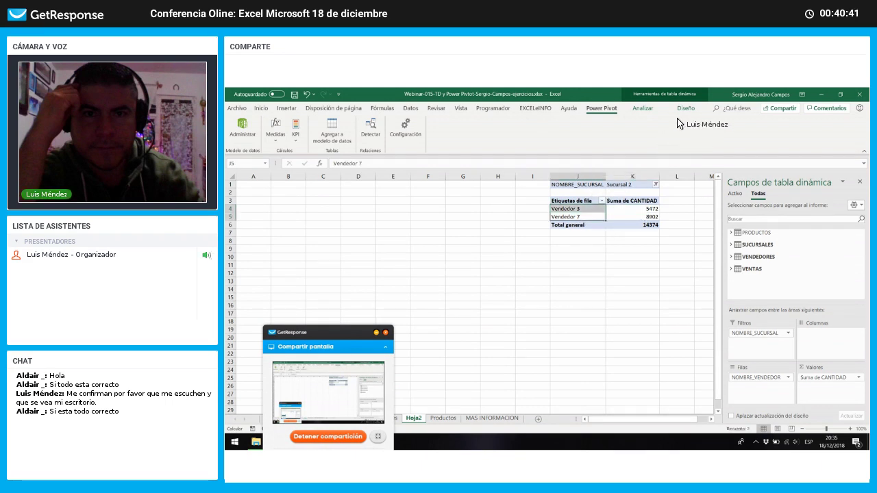
pyautogui.click(687, 115)
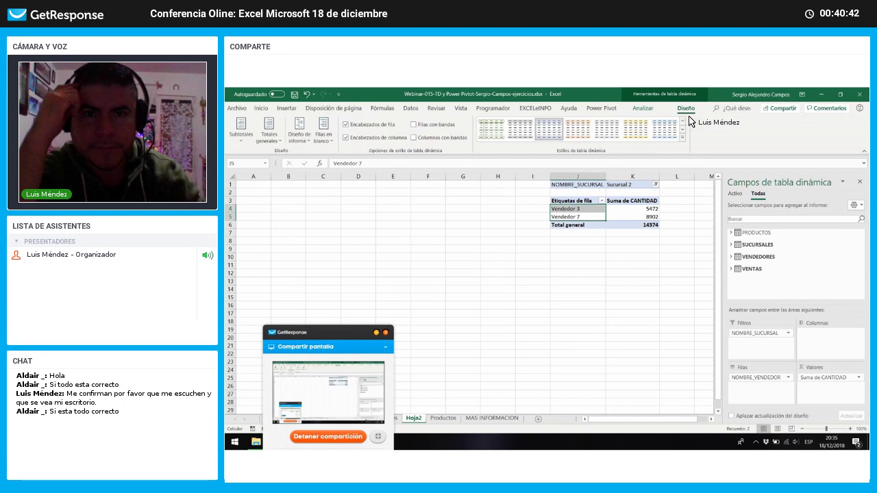
pyautogui.click(643, 109)
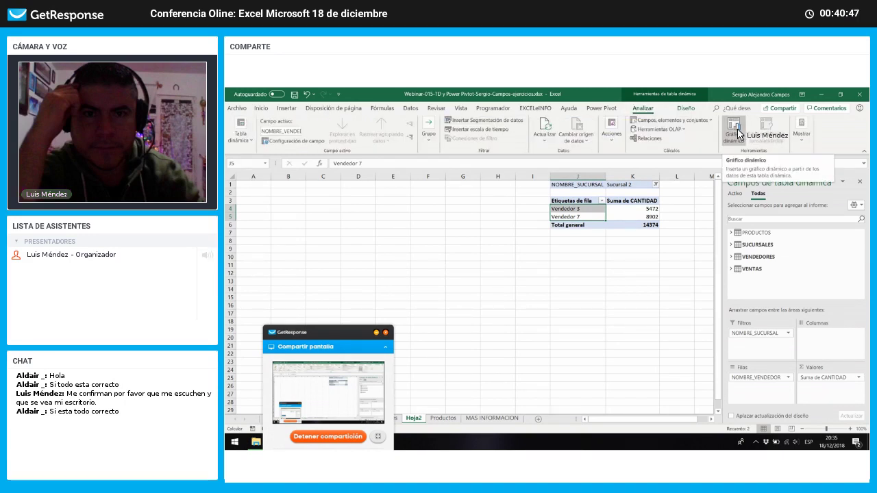
pyautogui.click(739, 134)
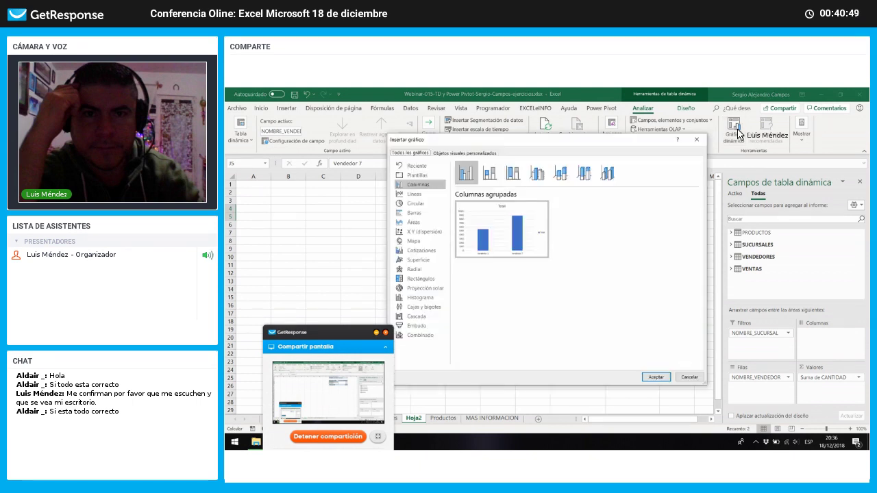
# Step: Insert a Clustered Bar PivotChart of Suma de CANTIDAD per vendor
pyautogui.click(414, 194)
pyautogui.click(416, 203)
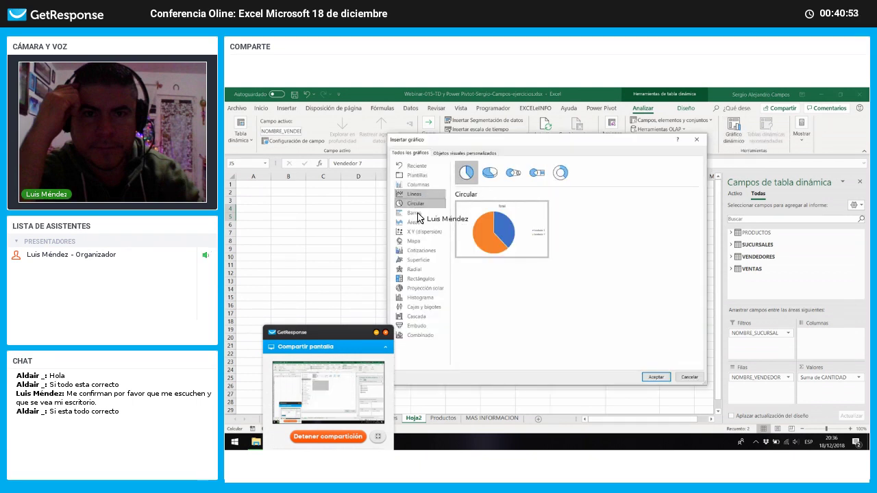
pyautogui.click(419, 214)
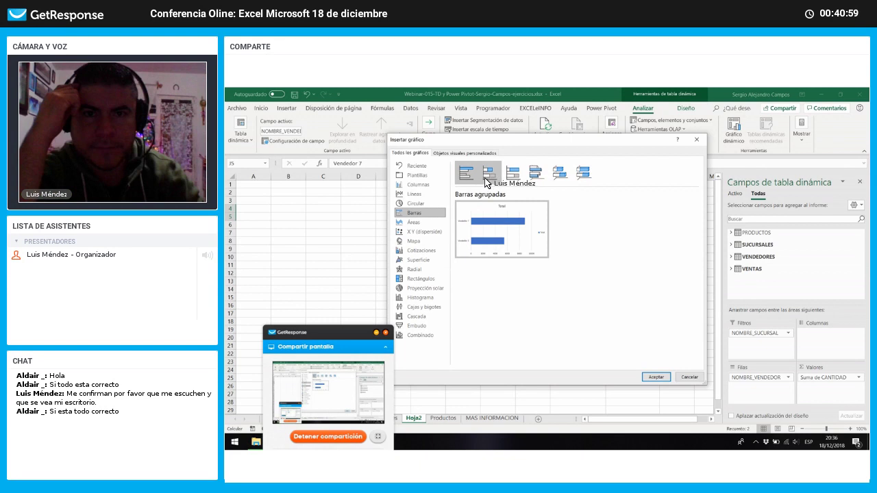
pyautogui.click(668, 376)
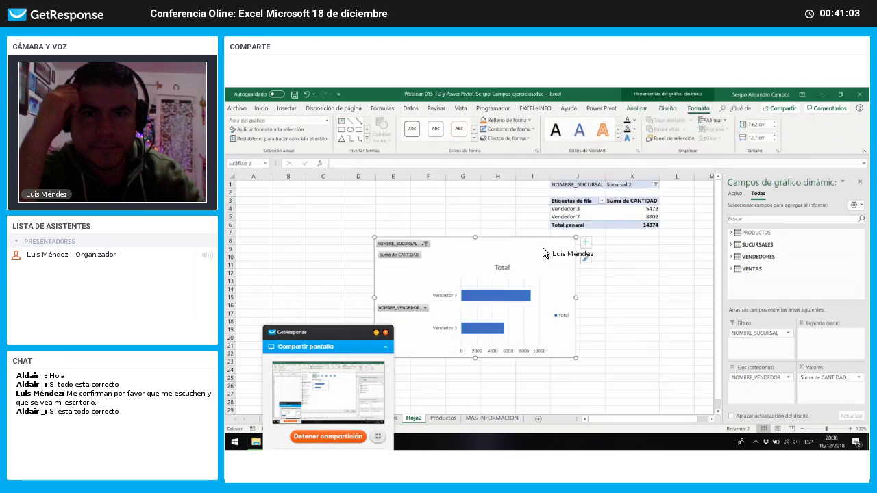
# Step: Move the bar chart up beside the pivot table, enlarge it, and enable Select Multiple Items for branches
pyautogui.moveTo(519, 224); pyautogui.dragTo(526, 188)
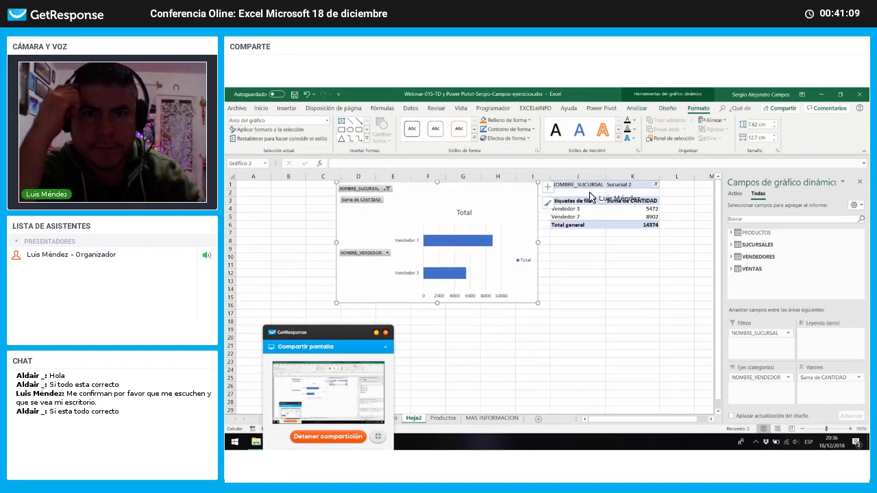
pyautogui.click(595, 202)
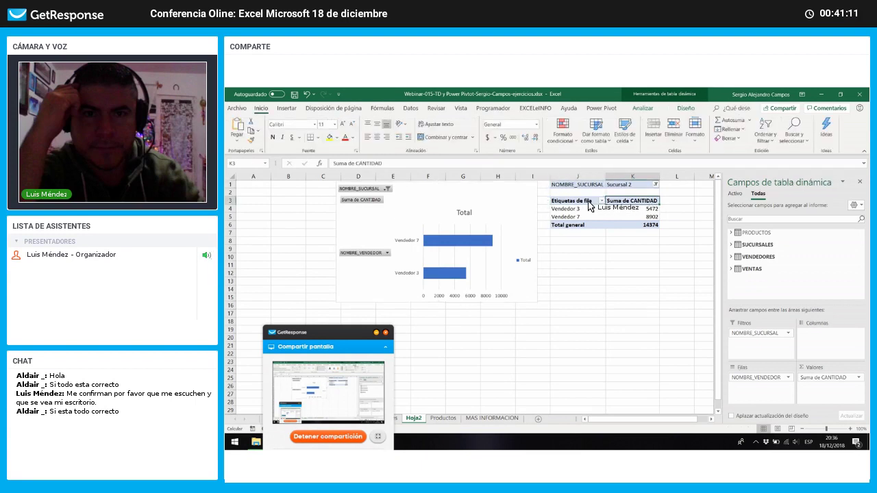
pyautogui.click(537, 303)
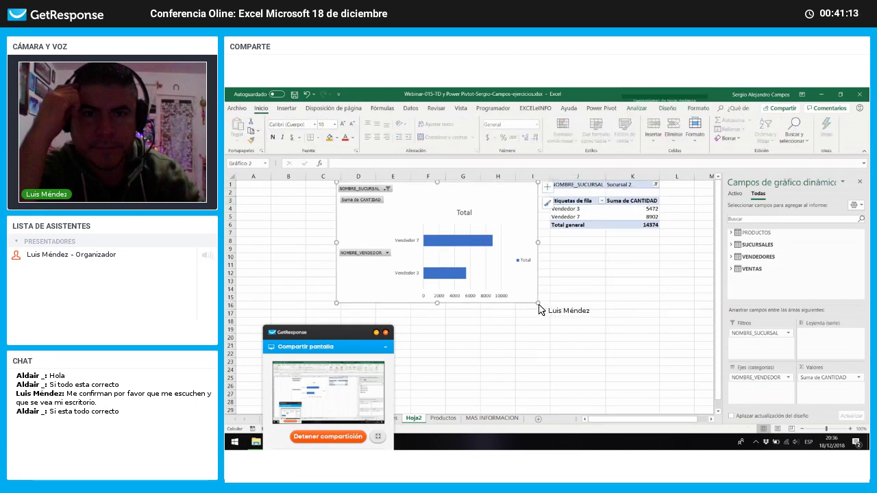
pyautogui.moveTo(540, 307); pyautogui.dragTo(549, 315)
pyautogui.click(591, 274)
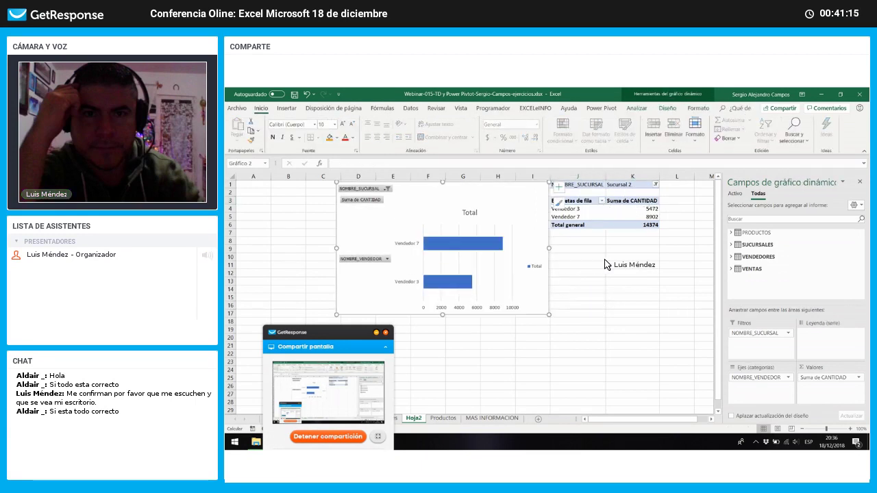
pyautogui.click(656, 185)
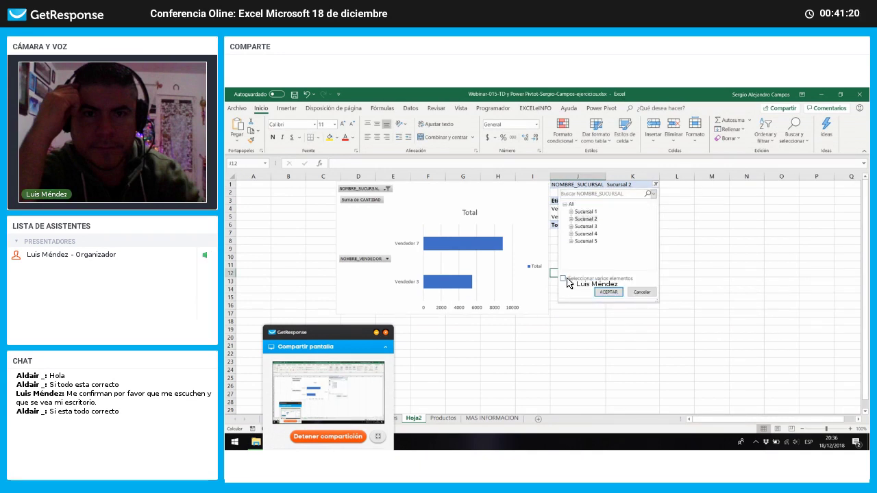
pyautogui.click(565, 279)
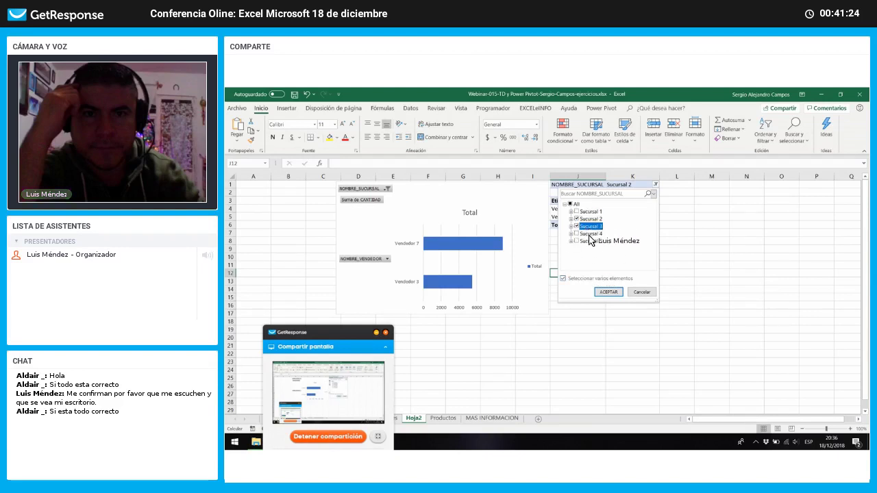
# Step: Add more branches so Vendedor 10, 11, 12, 3 and 7 show, totalling 39921
pyautogui.click(608, 293)
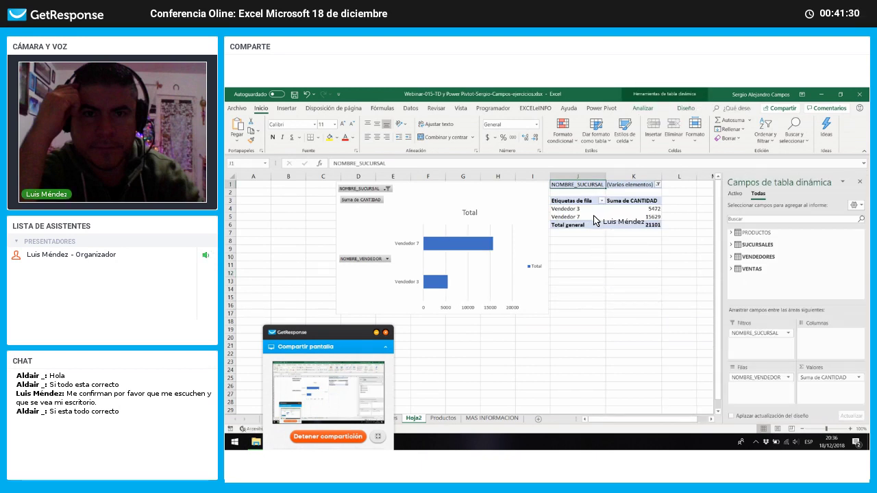
pyautogui.moveTo(579, 209); pyautogui.dragTo(582, 217)
pyautogui.click(658, 185)
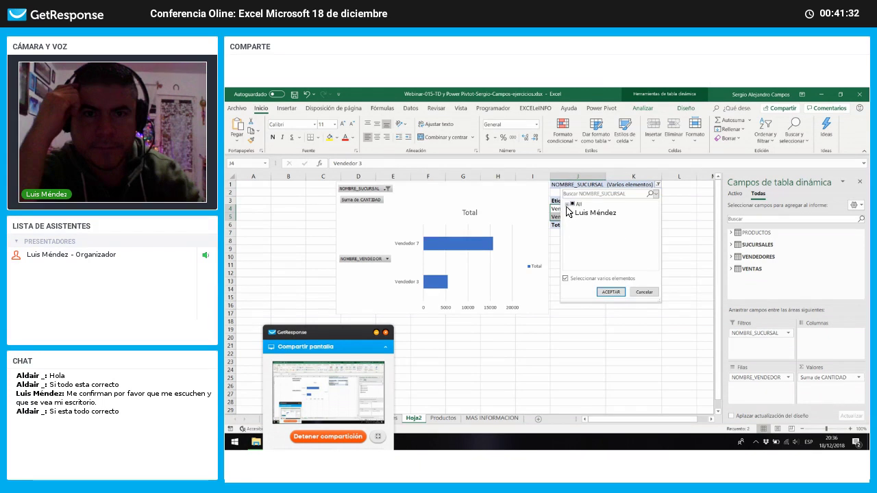
pyautogui.click(611, 293)
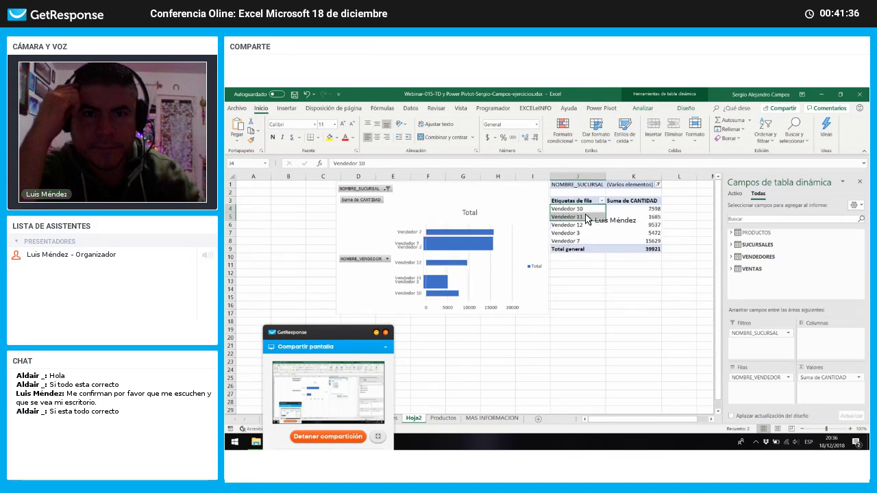
pyautogui.moveTo(585, 232); pyautogui.dragTo(588, 241)
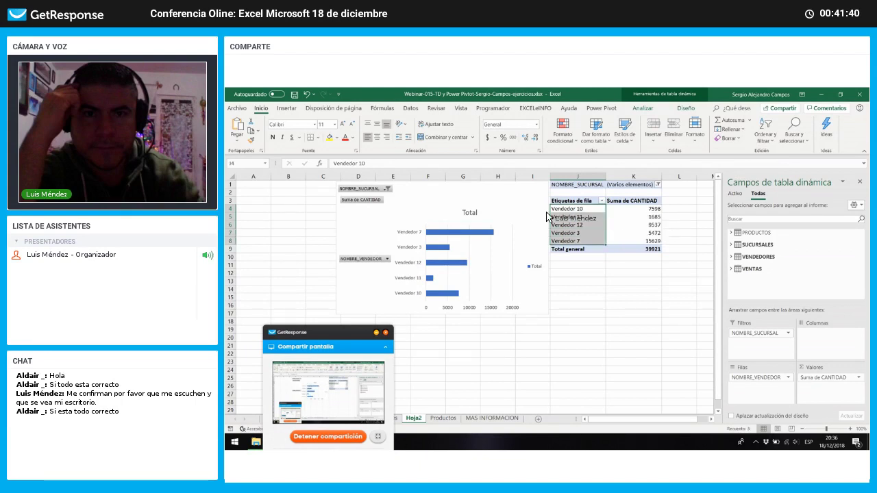
# Step: Apply the dark Style 7 from Chart Design to the bar pivot chart
pyautogui.click(522, 197)
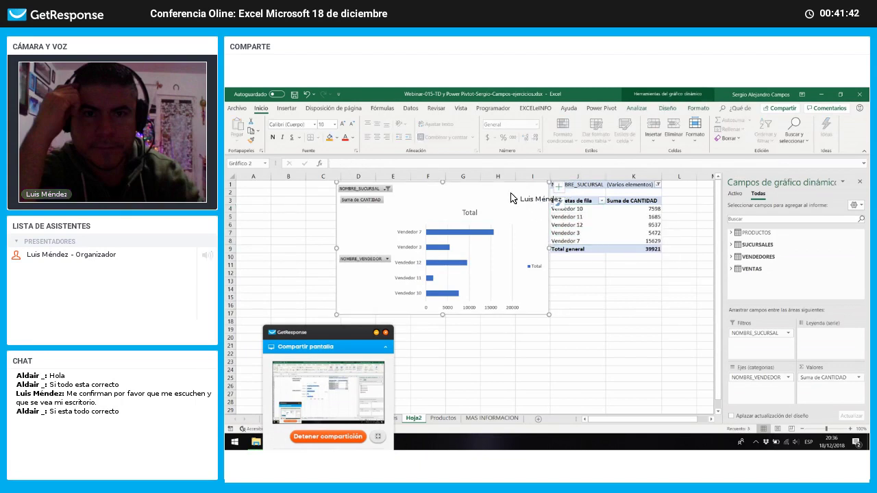
pyautogui.moveTo(626, 237); pyautogui.dragTo(568, 204)
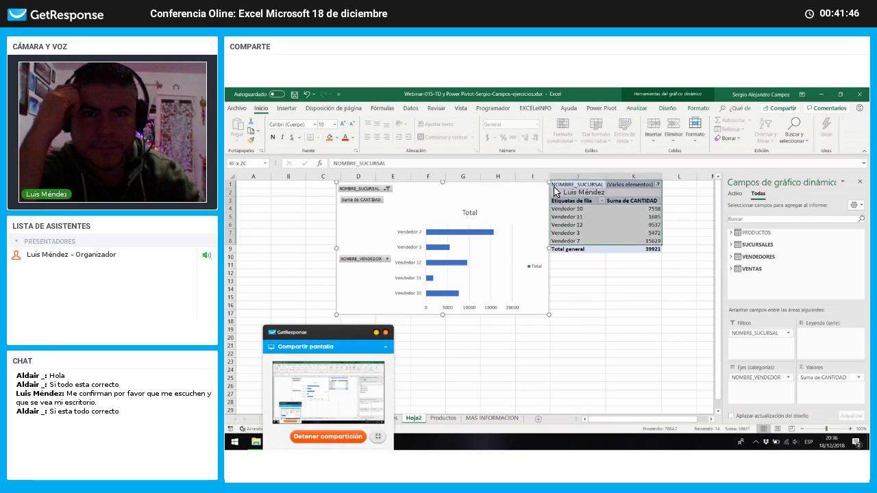
pyautogui.click(550, 190)
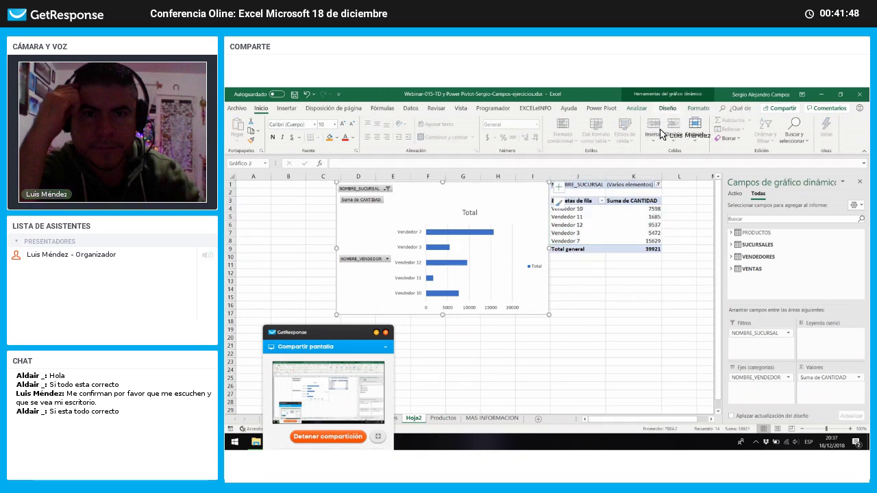
pyautogui.click(666, 110)
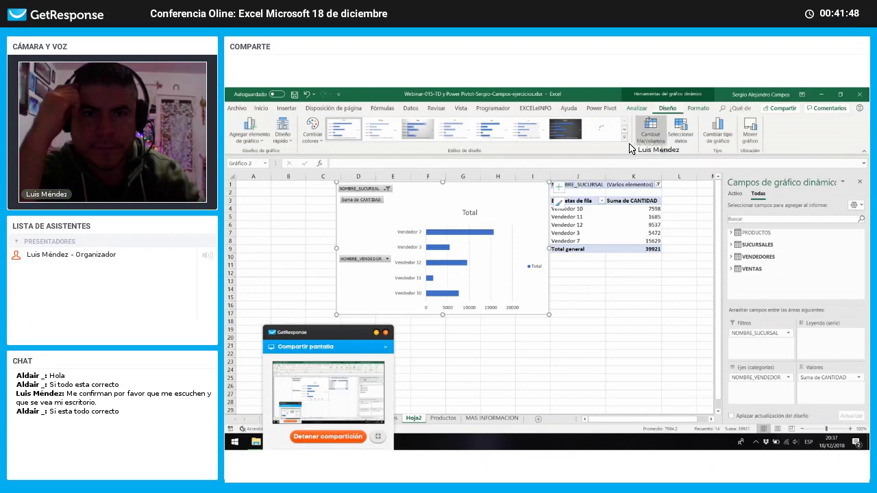
pyautogui.click(566, 131)
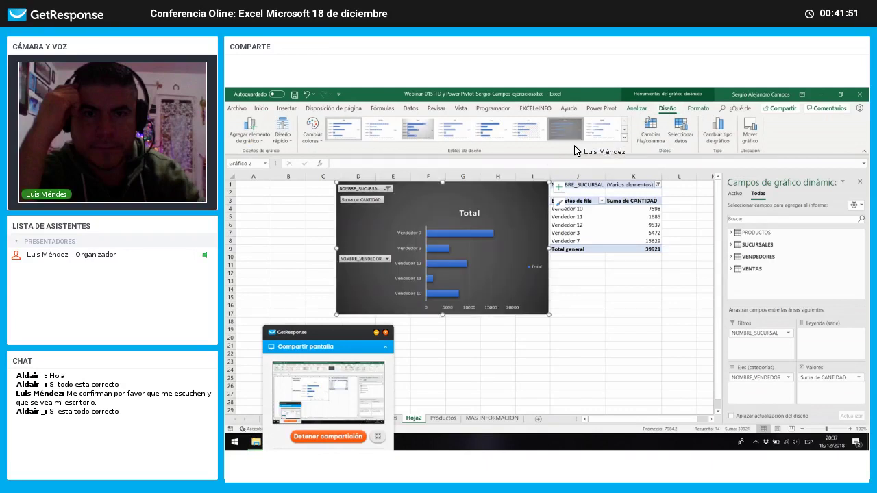
pyautogui.click(580, 202)
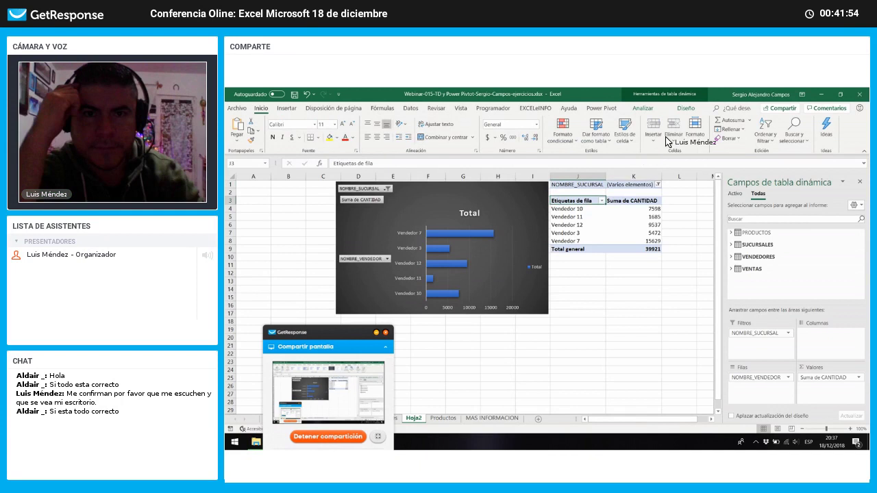
# Step: Apply the dark green style from the PivotTable Styles gallery's Dark section
pyautogui.click(682, 109)
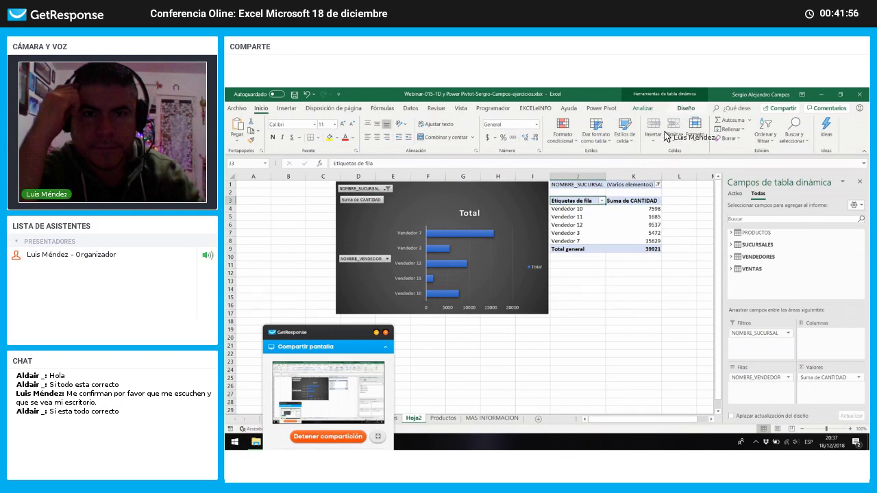
pyautogui.click(684, 138)
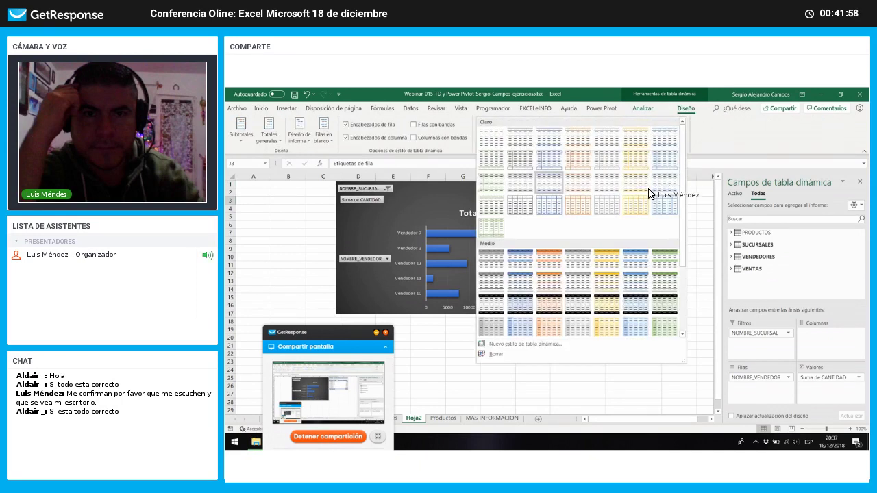
pyautogui.scroll(-3, 654, 253)
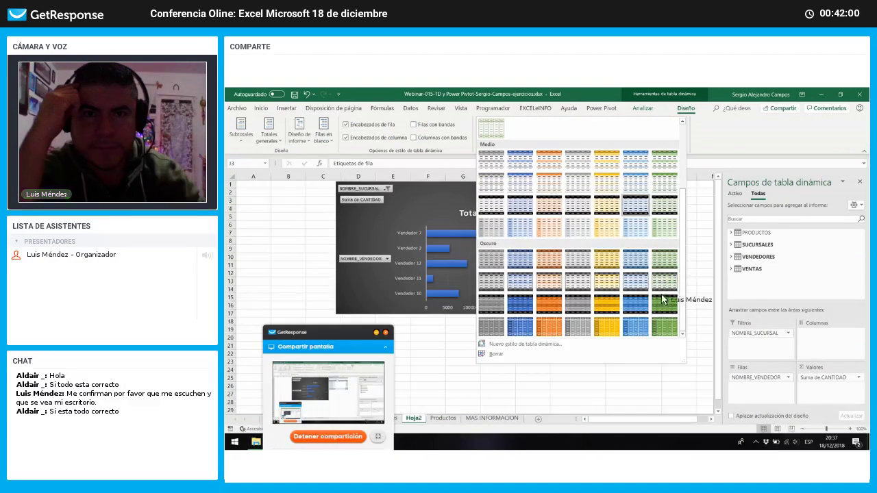
pyautogui.click(656, 307)
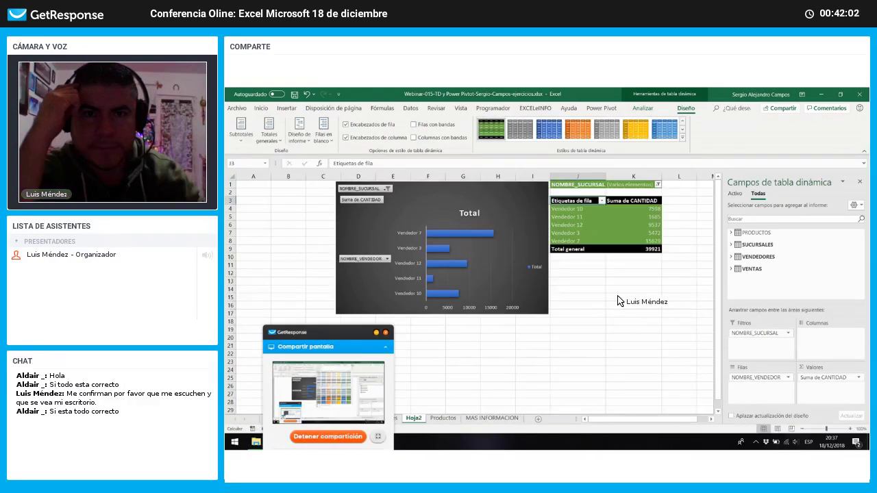
pyautogui.click(578, 281)
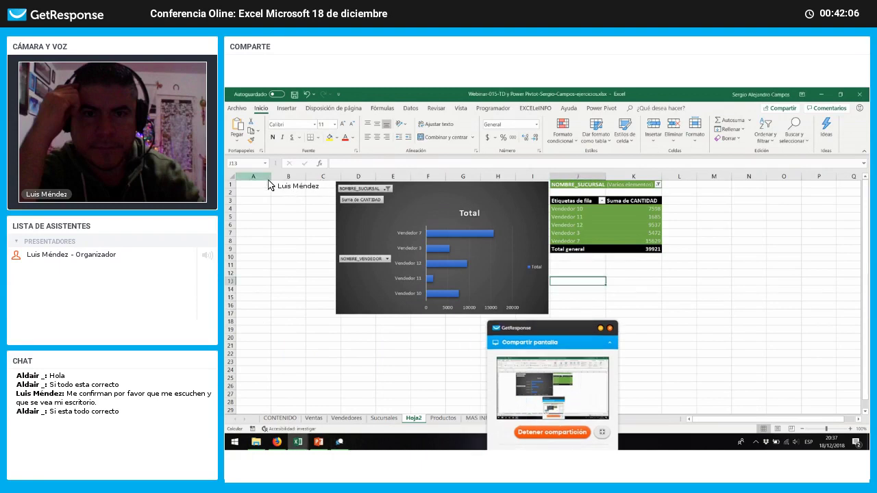
# Step: Delete the empty columns A and B
pyautogui.moveTo(267, 179); pyautogui.dragTo(285, 186)
pyautogui.rightClick(283, 196)
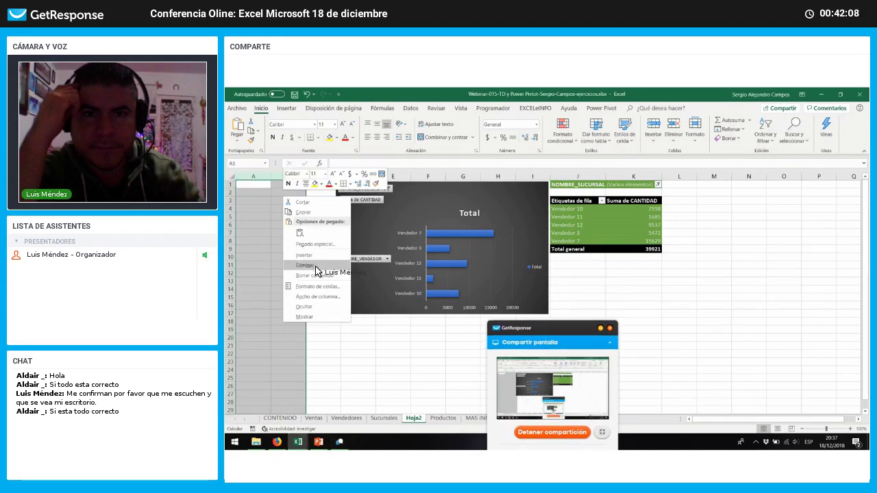
pyautogui.click(314, 266)
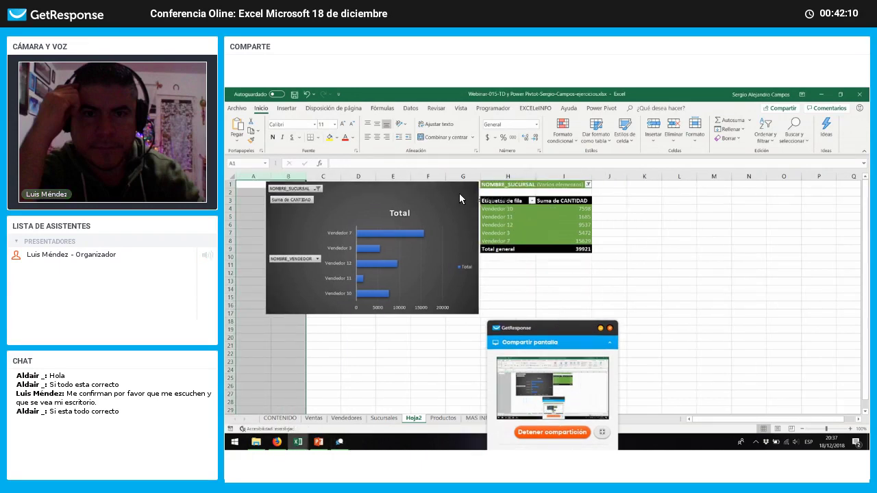
# Step: Nudge the dark pivot chart slightly left and deselect it
pyautogui.moveTo(442, 192); pyautogui.dragTo(425, 194)
pyautogui.click(556, 273)
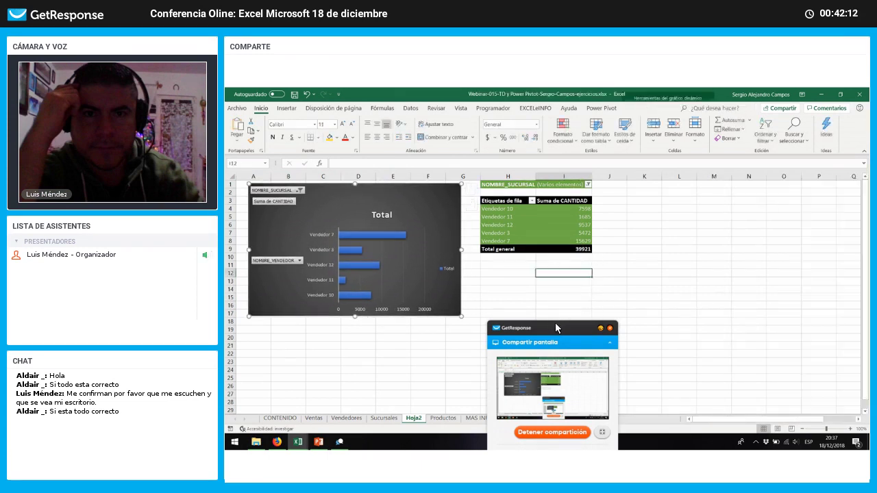
pyautogui.moveTo(555, 323); pyautogui.dragTo(677, 318)
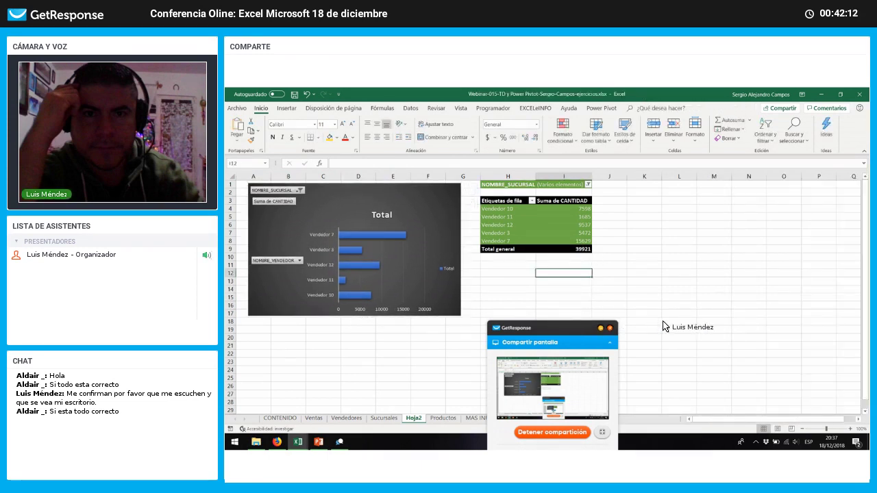
pyautogui.hotkey('alt', 'Tab')
pyautogui.click(516, 211)
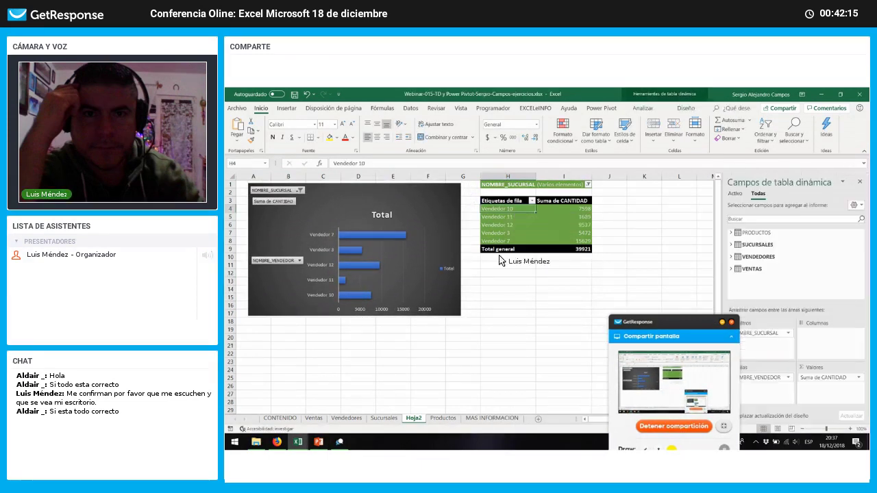
pyautogui.click(314, 418)
pyautogui.click(346, 419)
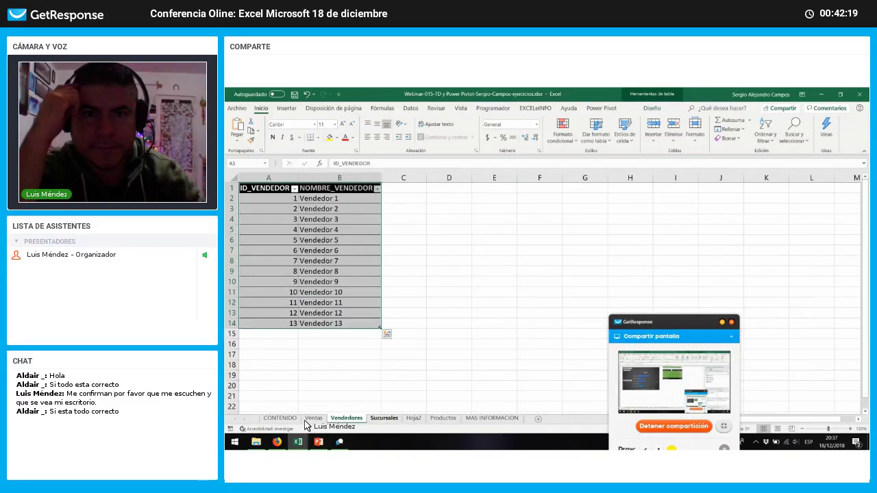
pyautogui.click(313, 419)
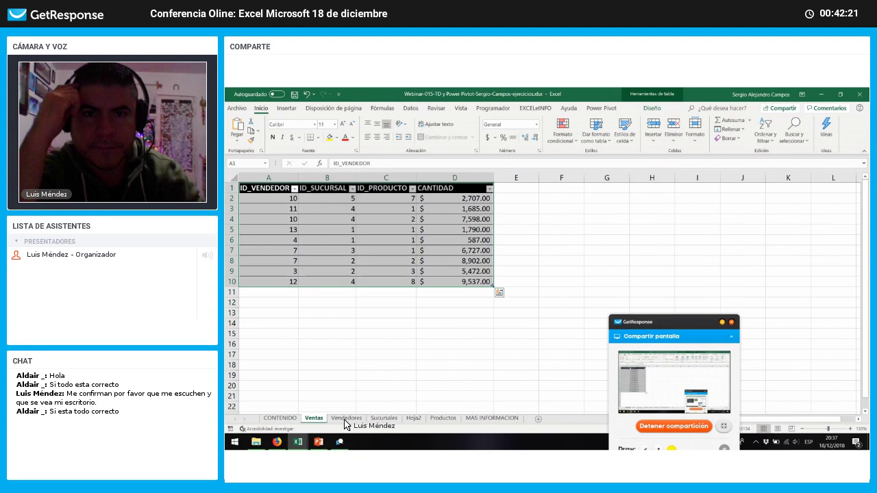
pyautogui.click(346, 419)
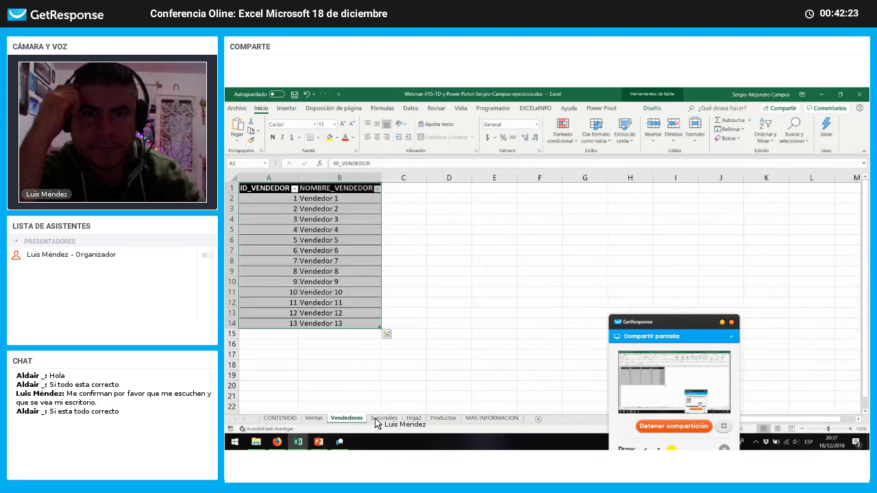
pyautogui.click(442, 419)
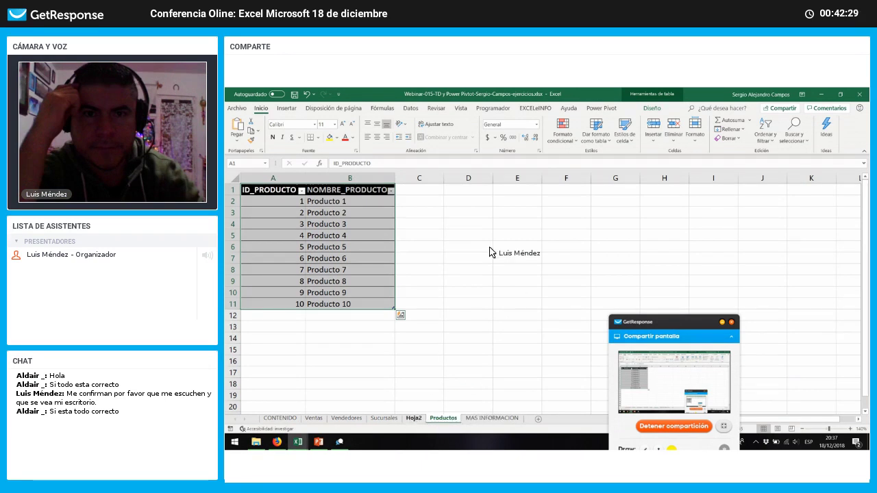
pyautogui.hotkey('ctrl', 'pageup')
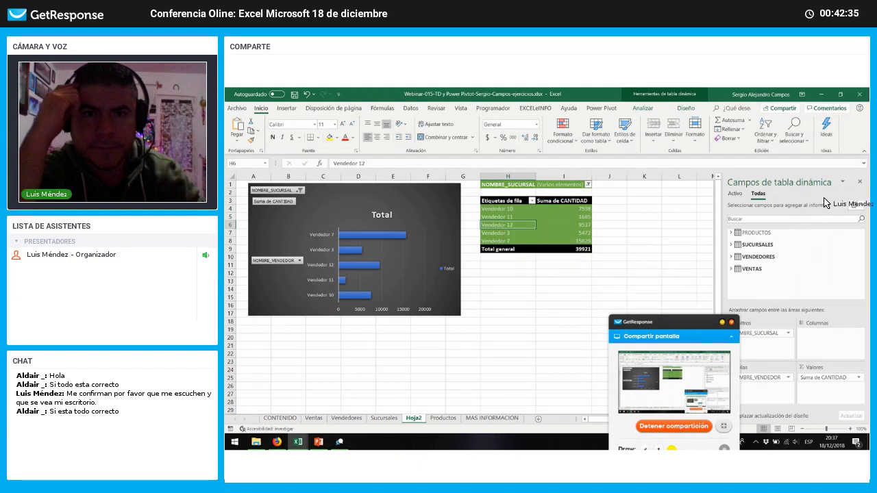
pyautogui.moveTo(699, 322); pyautogui.dragTo(825, 198)
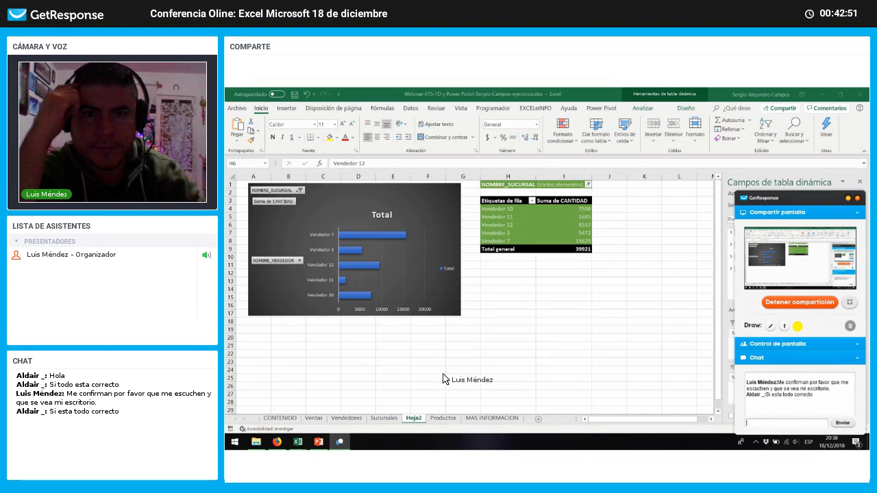
# Step: Launch Access, pick the Northwind 2007 template, and show the project folder's full path in File Explorer
pyautogui.click(256, 442)
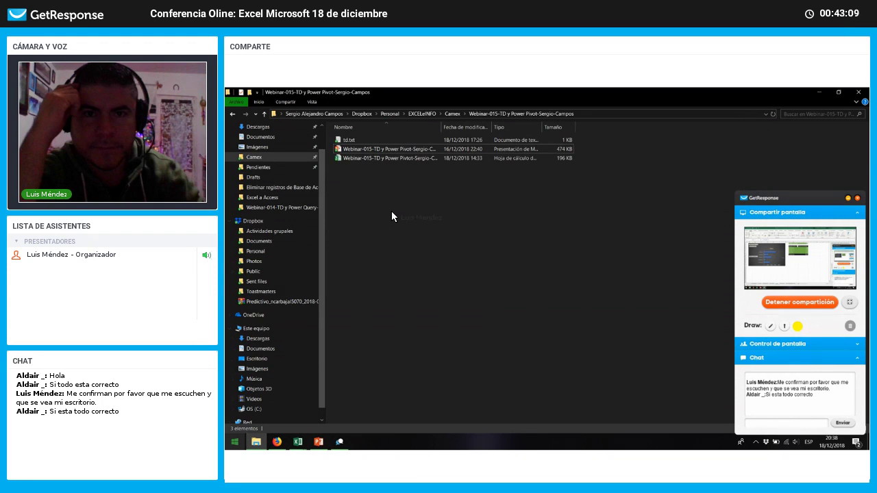
pyautogui.press('super')
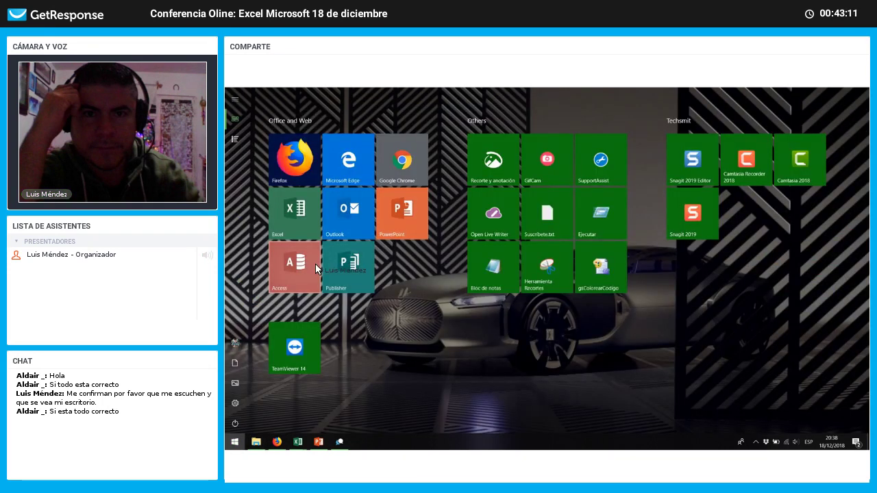
pyautogui.click(308, 257)
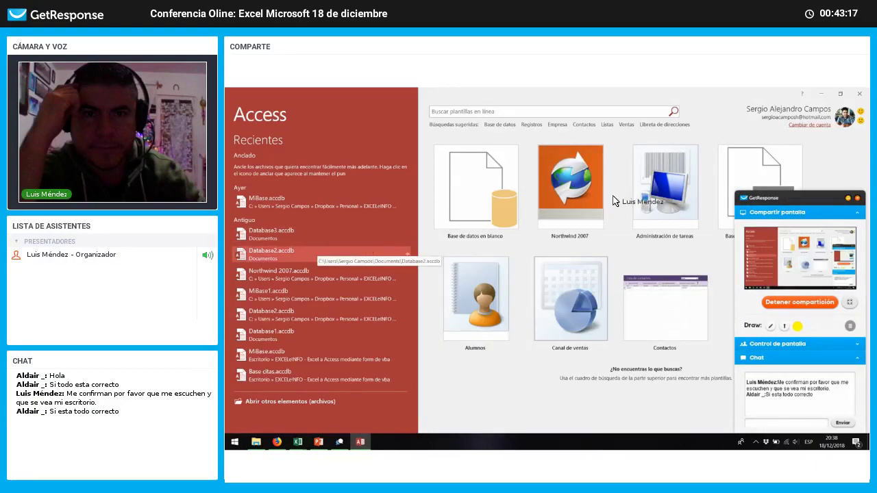
pyautogui.moveTo(823, 187)
pyautogui.mouseDown()
pyautogui.moveTo(861, 184)
pyautogui.moveTo(828, 182)
pyautogui.mouseUp()
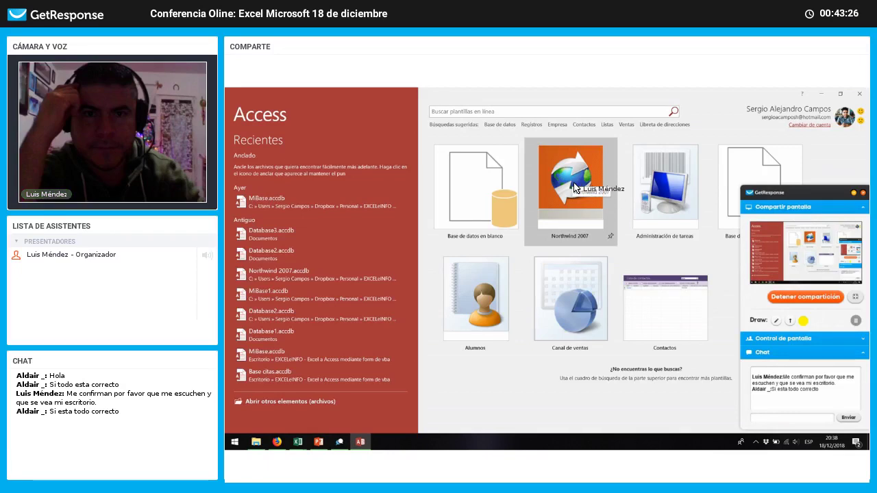
pyautogui.click(574, 187)
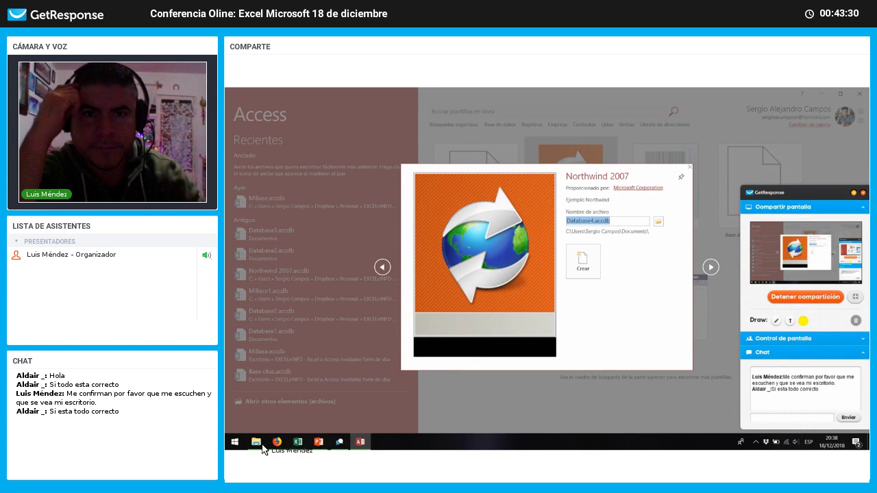
pyautogui.click(666, 113)
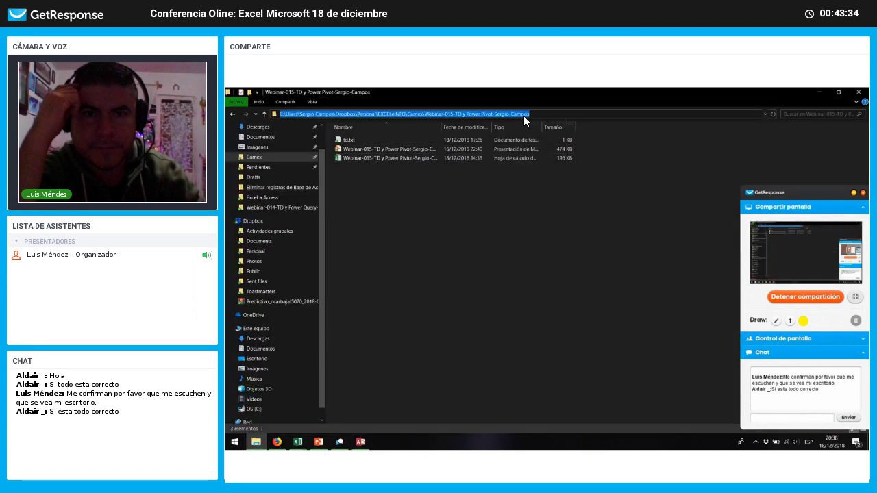
# Step: Save Database4.accdb to the Webinar-015-TD y Power Pivot folder
pyautogui.hotkey('alt', 'Tab')
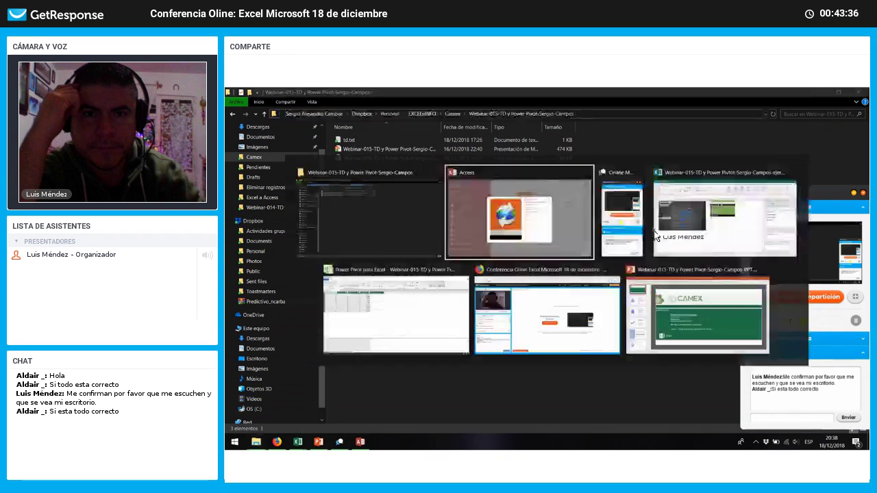
pyautogui.click(656, 222)
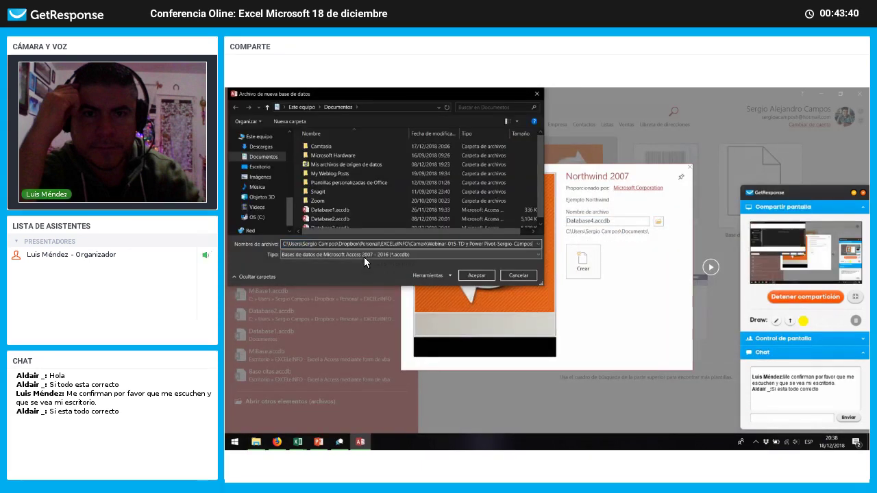
pyautogui.click(498, 279)
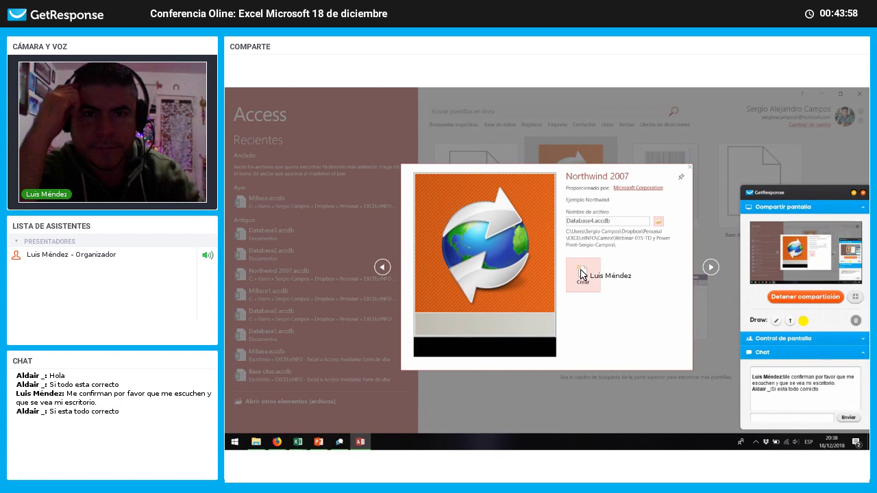
# Step: Create the Northwind 2007 database and return to Power Pivot's VENTAS table while it builds
pyautogui.click(581, 274)
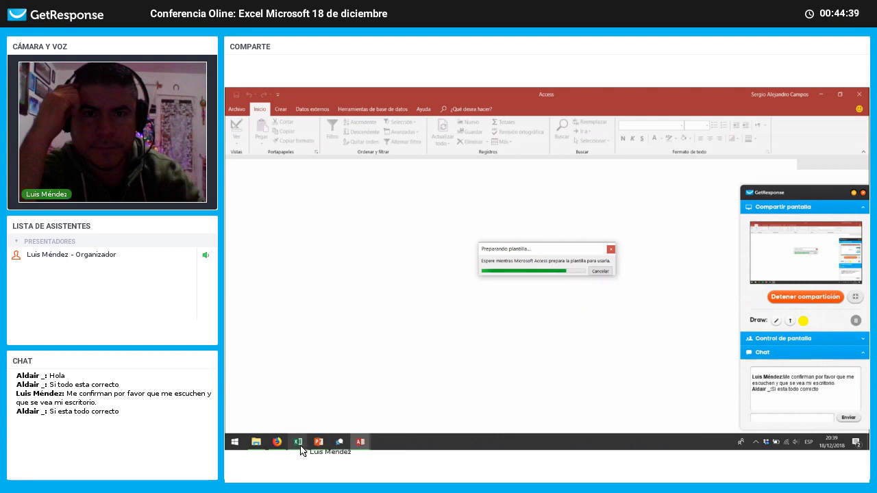
pyautogui.moveTo(299, 443)
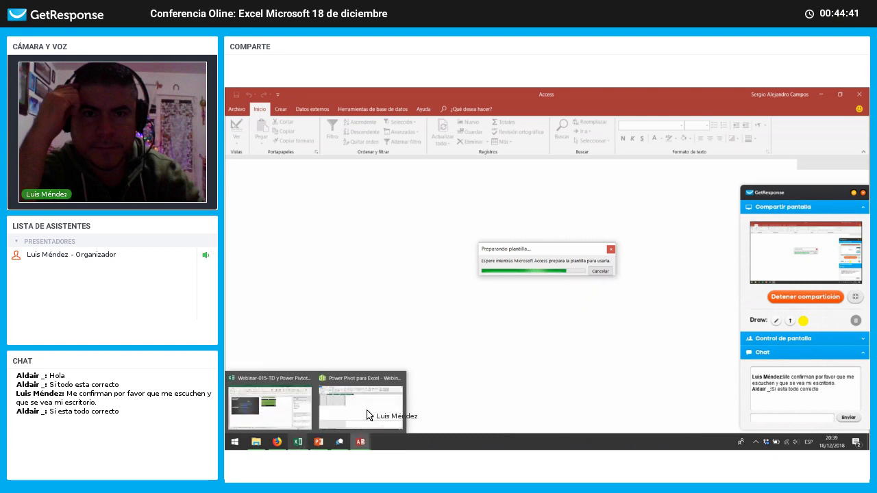
pyautogui.click(361, 415)
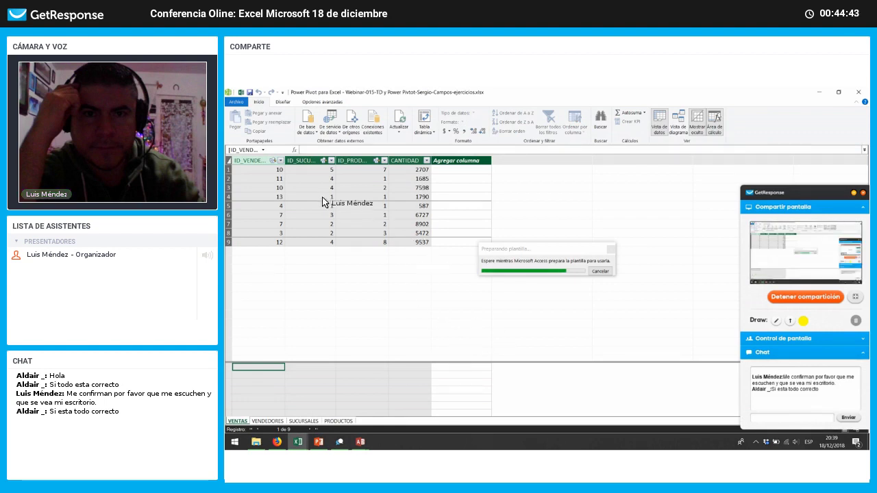
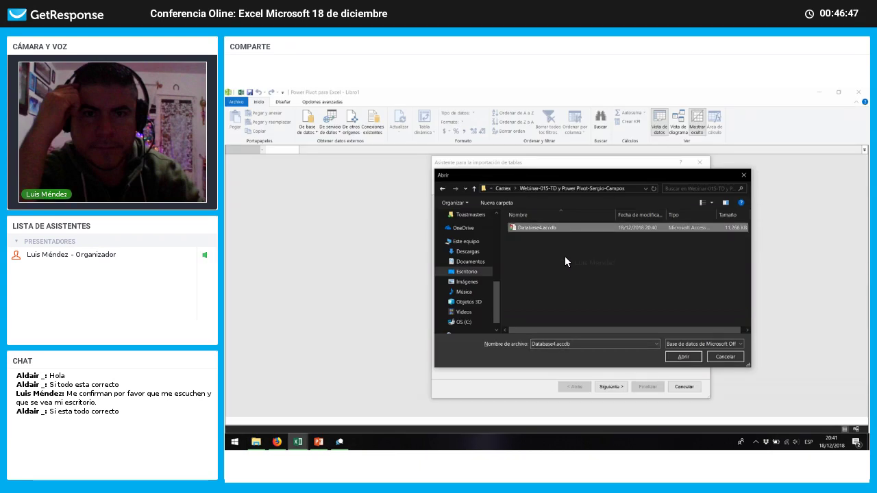
# Step: Open Database4.accdb as the Access source and continue past the connection page
pyautogui.click(676, 357)
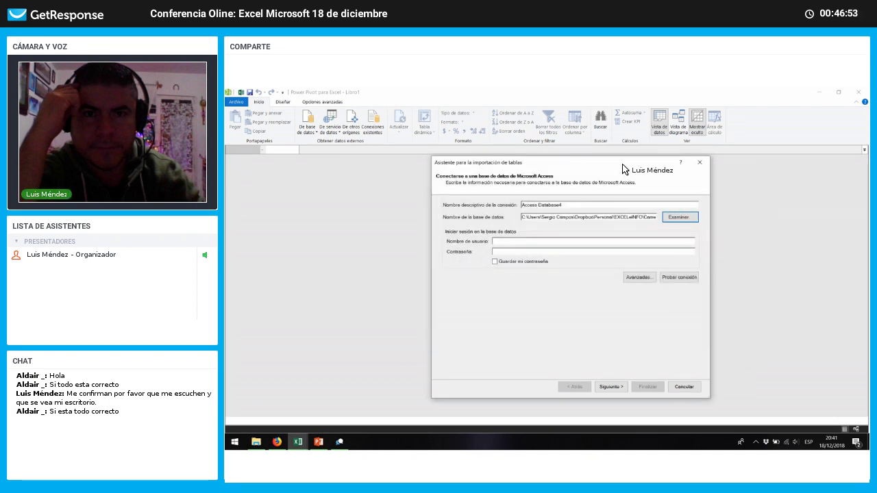
pyautogui.click(505, 244)
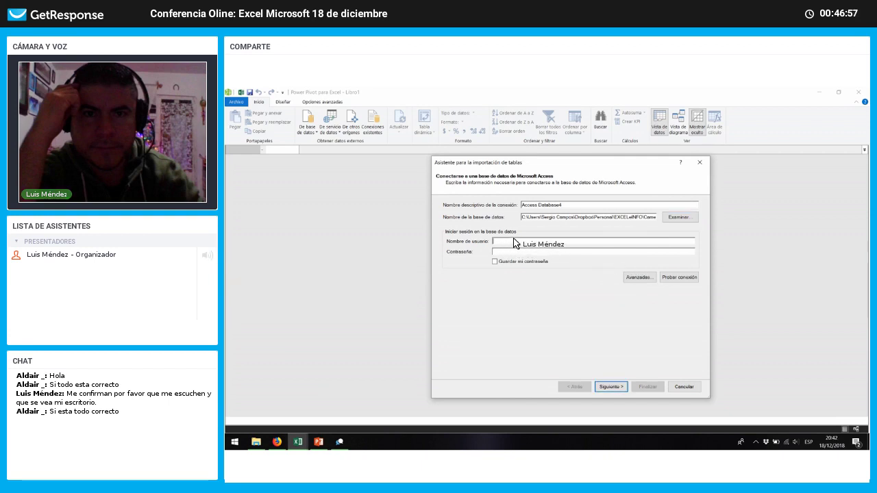
# Step: Keep 'Seleccionar en una lista de tablas y vistas' and advance to Database4's table list
pyautogui.click(610, 388)
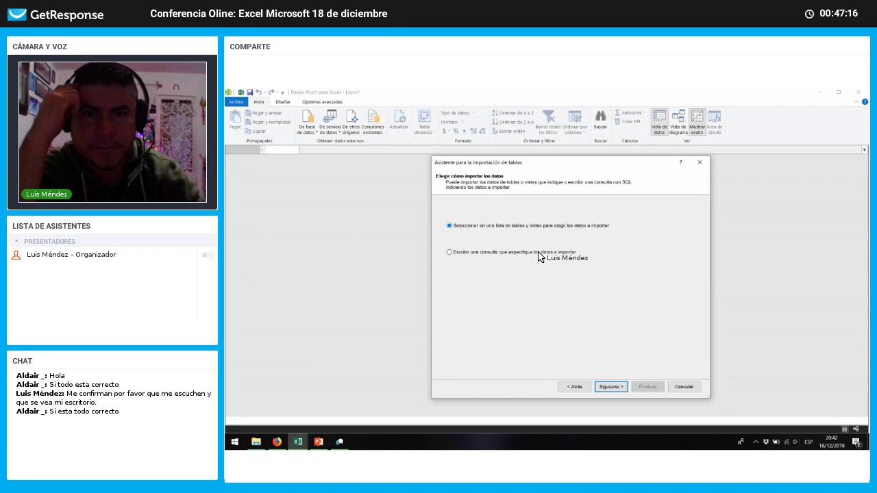
pyautogui.click(617, 388)
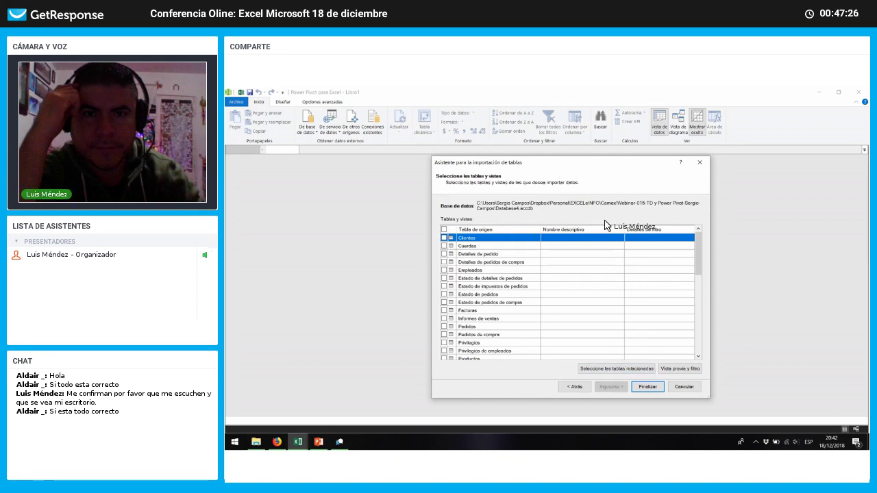
# Step: Check Pedidos, add its 8 related tables, review the list and click Finalizar
pyautogui.moveTo(574, 162); pyautogui.dragTo(541, 128)
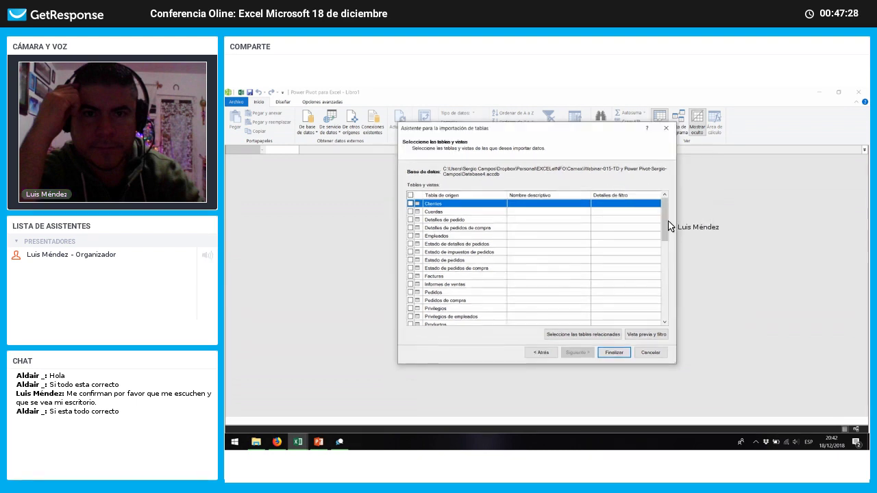
pyautogui.moveTo(664, 218); pyautogui.dragTo(693, 196)
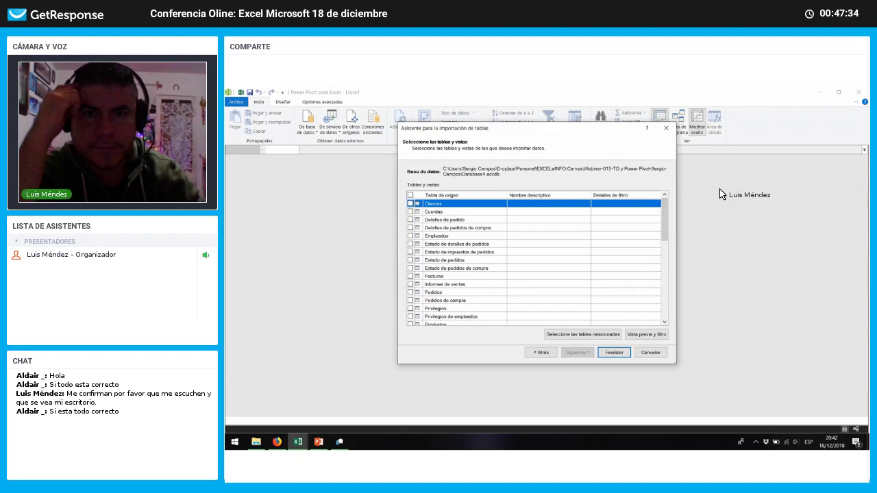
pyautogui.click(410, 292)
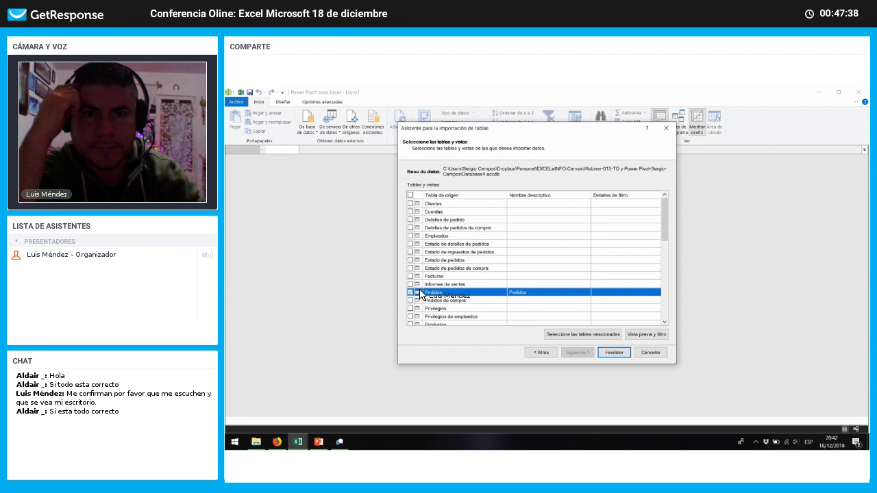
pyautogui.moveTo(666, 221); pyautogui.dragTo(665, 243)
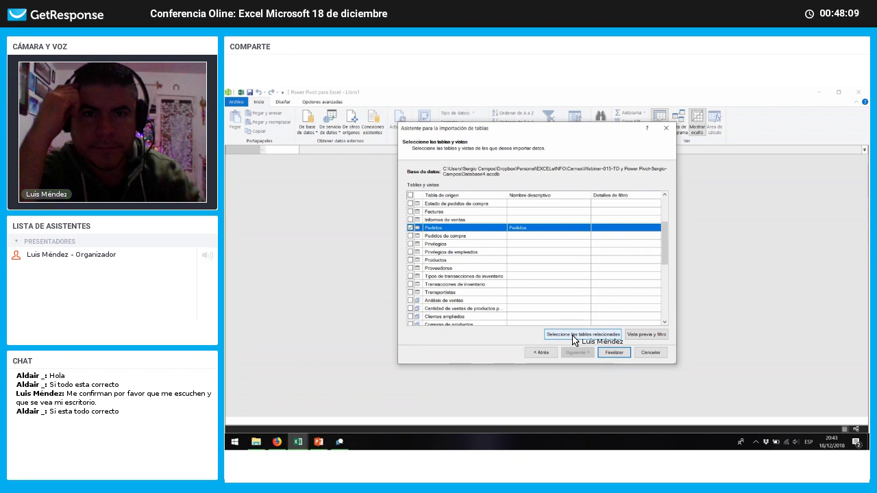
pyautogui.click(575, 339)
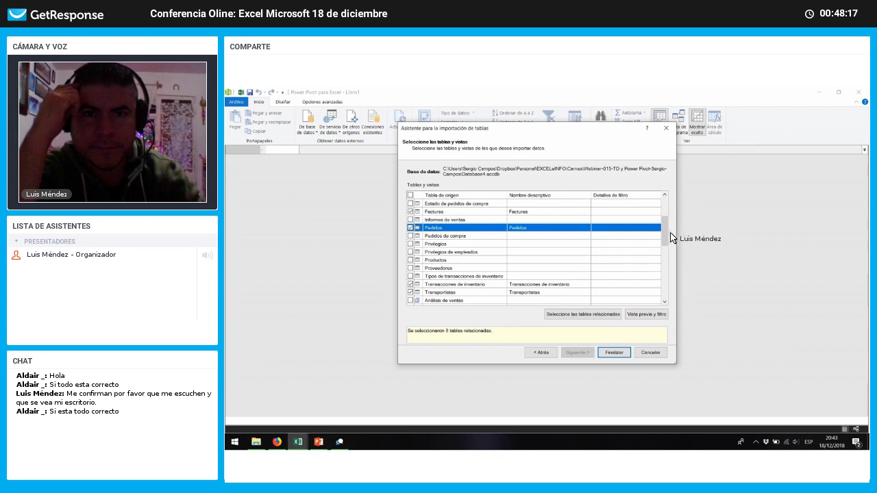
pyautogui.moveTo(669, 231); pyautogui.dragTo(670, 217)
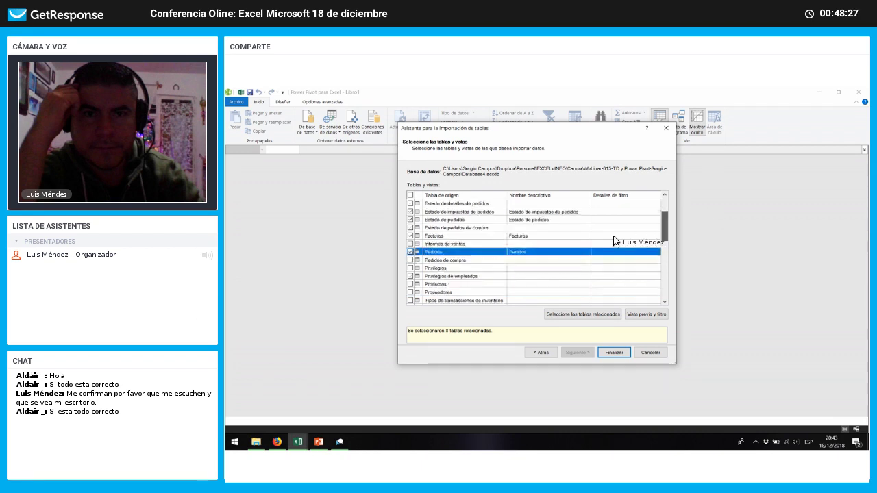
pyautogui.scroll(-5, 616, 242)
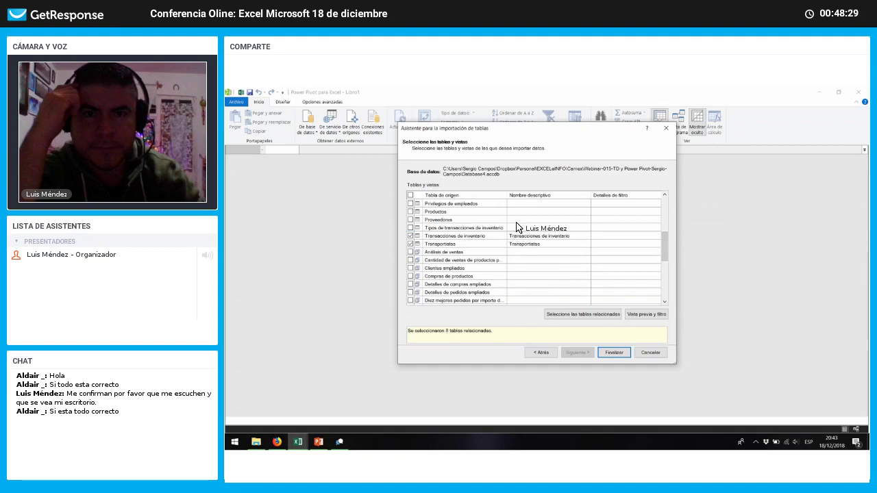
pyautogui.moveTo(664, 251); pyautogui.dragTo(660, 198)
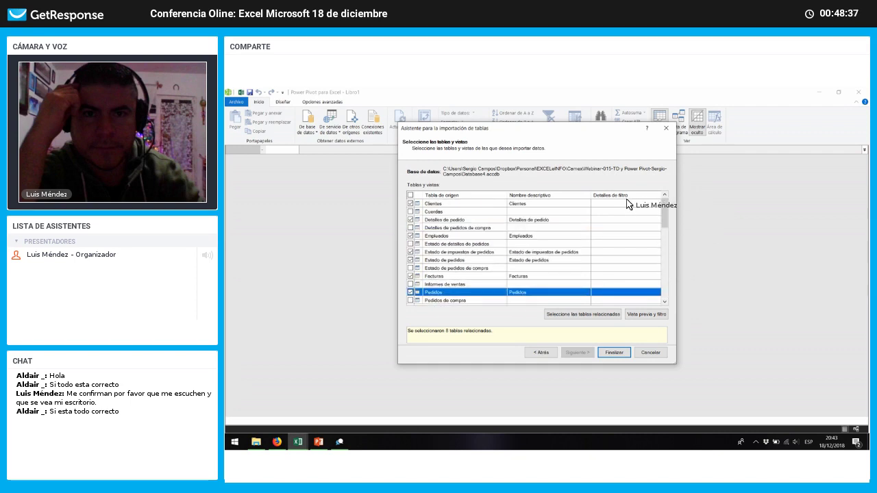
pyautogui.click(619, 357)
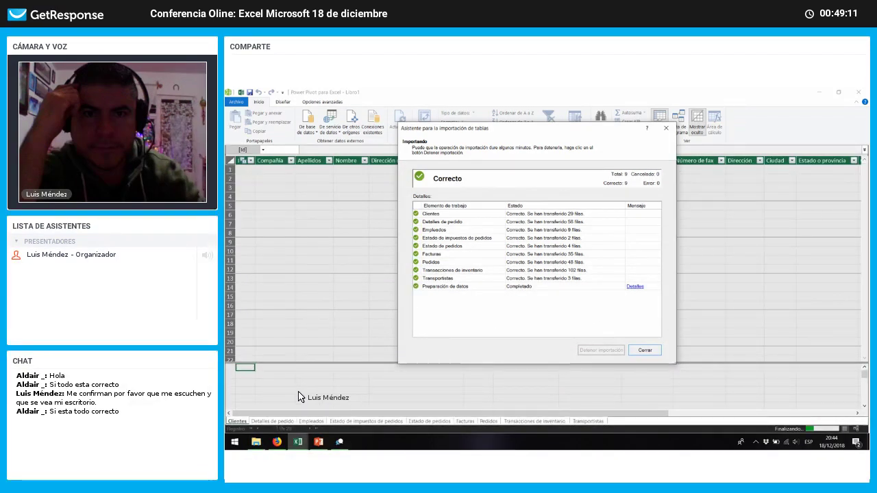
# Step: Close the import summary once all nine tables report Correcto
pyautogui.press('Return')
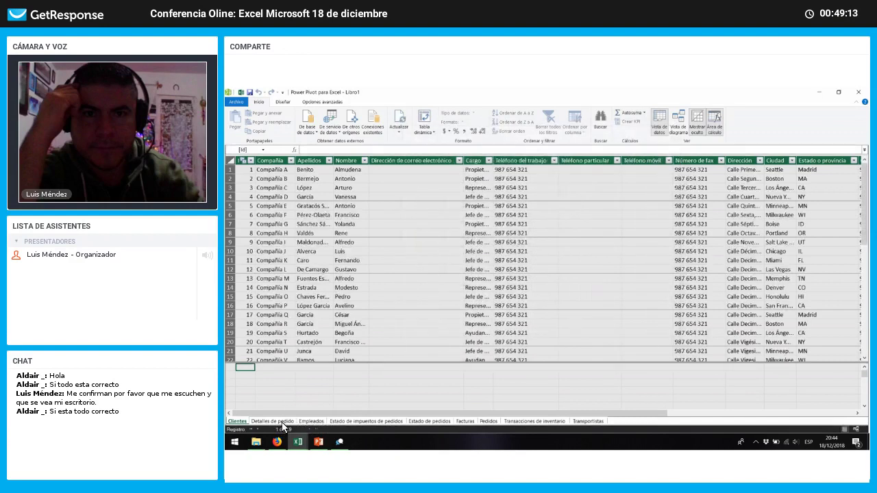
# Step: Browse Detalles de pedido, Empleados and Estado de impuestos de pedidos, ending on Pedidos
pyautogui.click(281, 422)
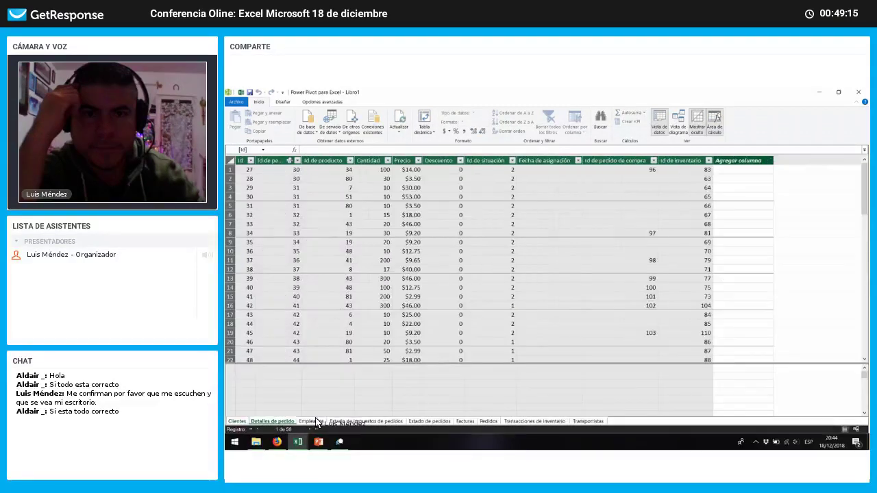
pyautogui.click(318, 422)
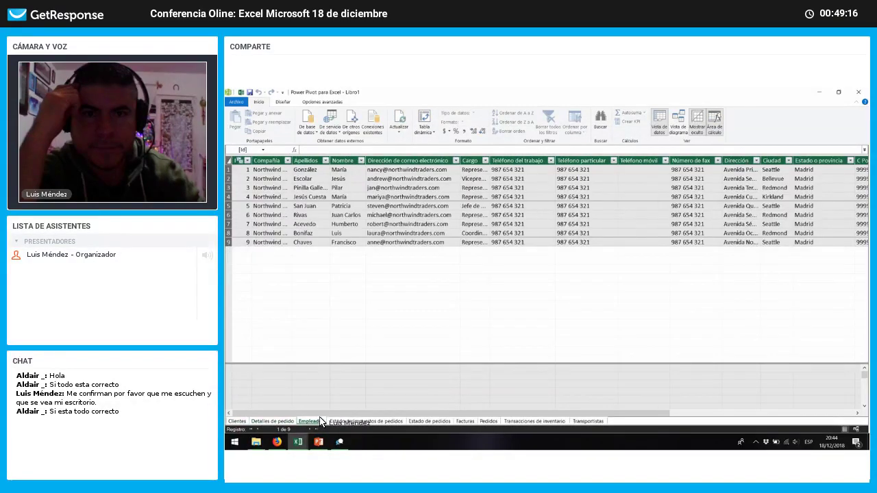
pyautogui.click(365, 421)
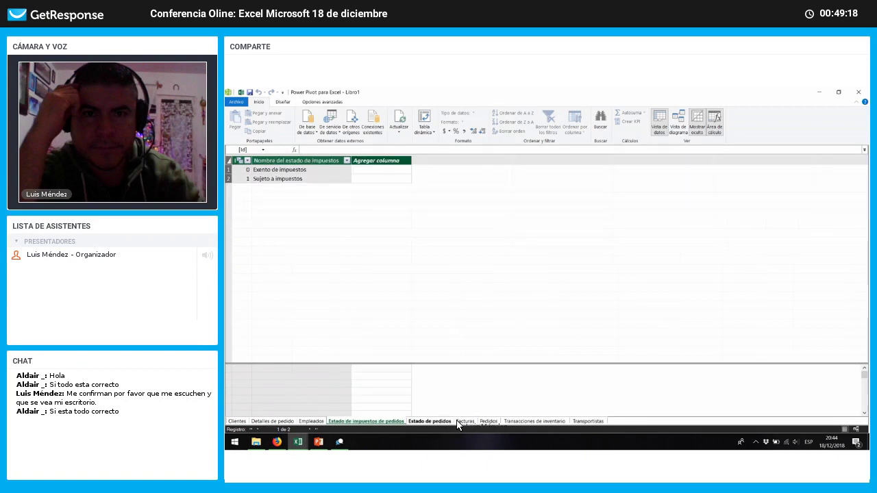
pyautogui.click(479, 422)
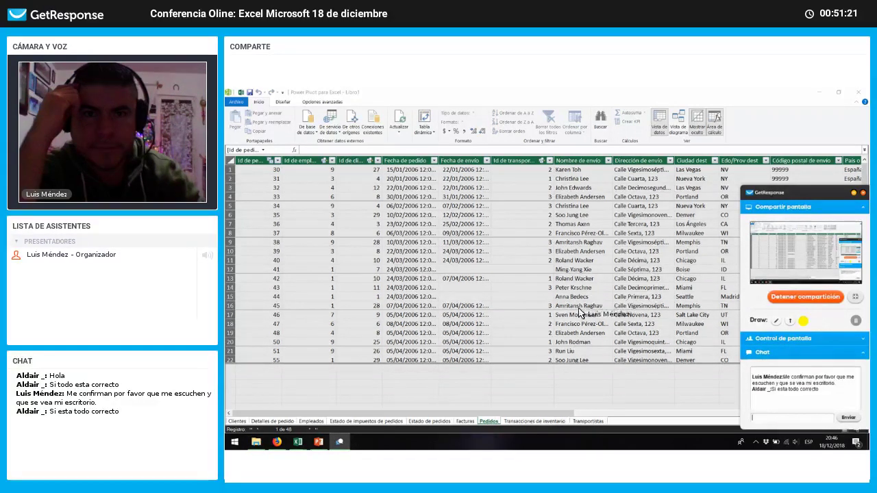
# Step: Scan across the Pedidos columns, then switch via tax-status and Clientes back to Pedidos
pyautogui.click(597, 414)
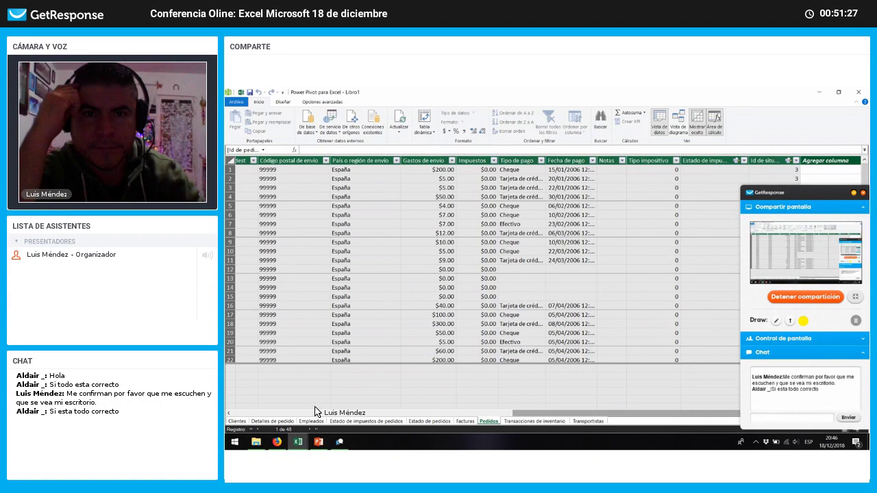
pyautogui.click(395, 413)
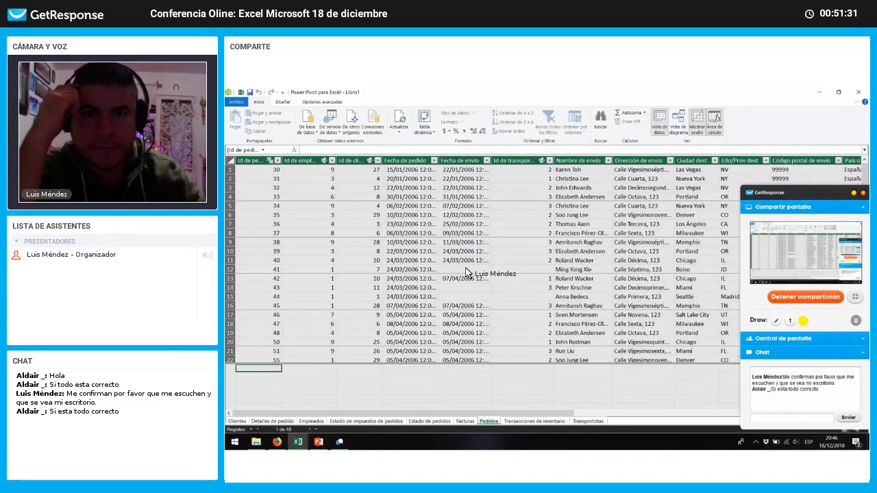
pyautogui.click(394, 421)
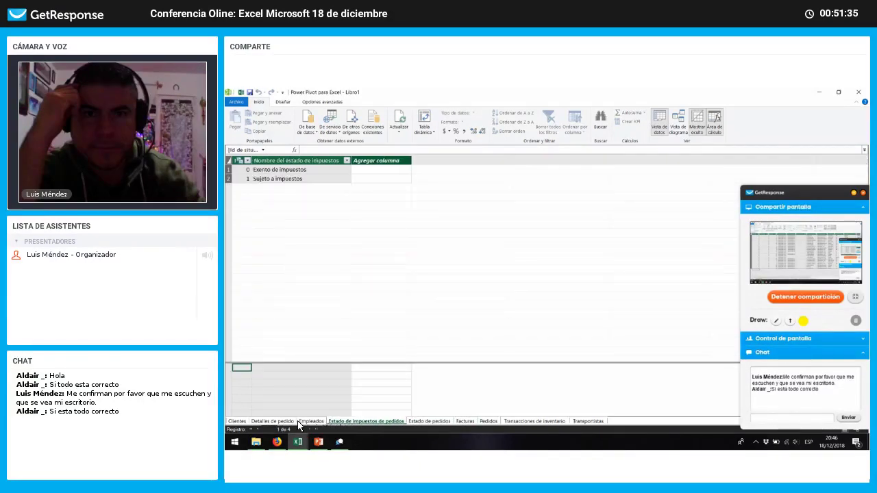
pyautogui.click(238, 421)
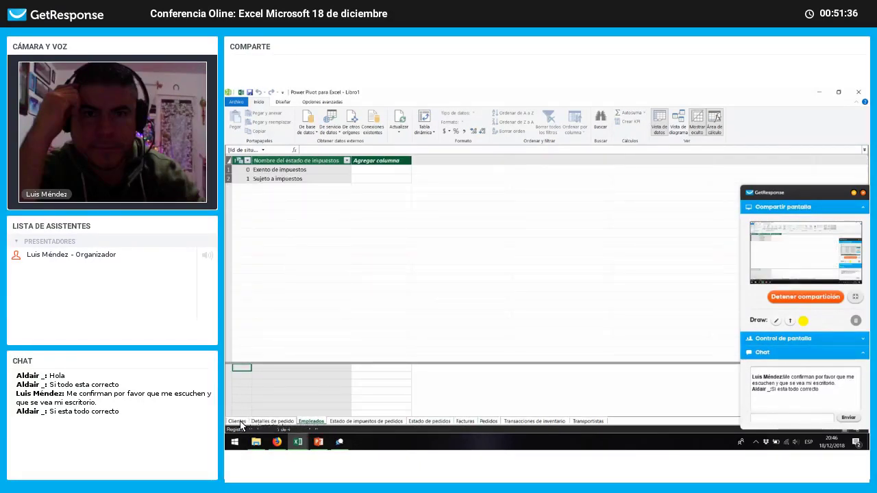
pyautogui.click(489, 421)
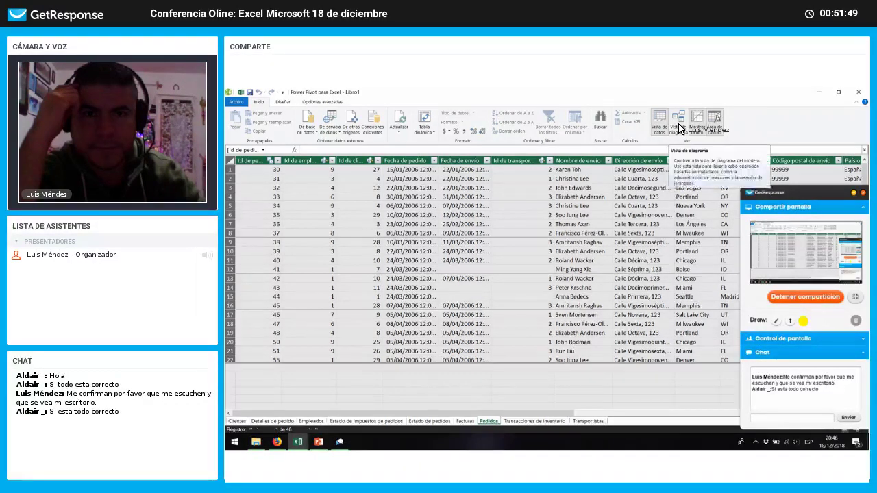
pyautogui.click(680, 128)
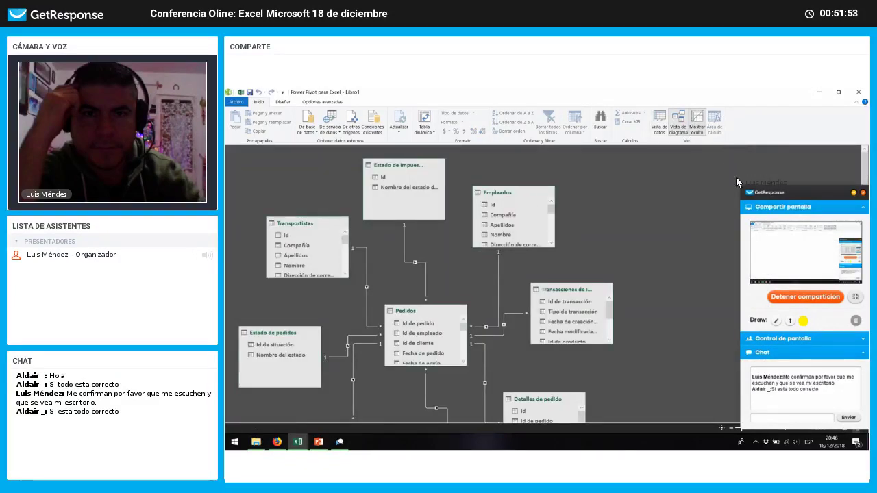
pyautogui.moveTo(776, 192); pyautogui.dragTo(749, 159)
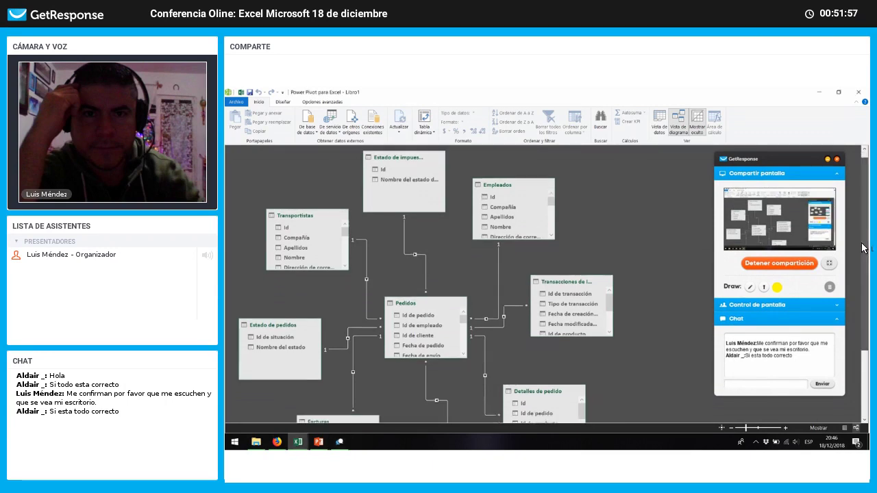
pyautogui.scroll(-3, 867, 233)
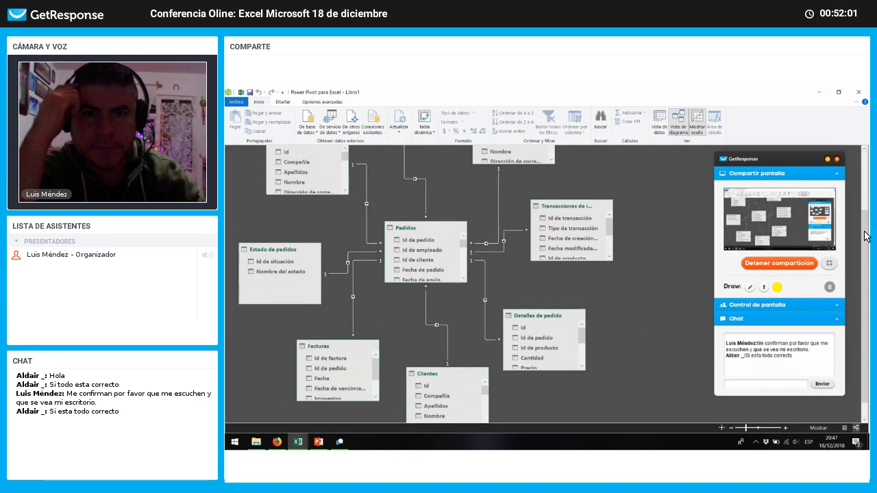
pyautogui.moveTo(867, 205); pyautogui.dragTo(870, 249)
pyautogui.moveTo(869, 205); pyautogui.dragTo(870, 253)
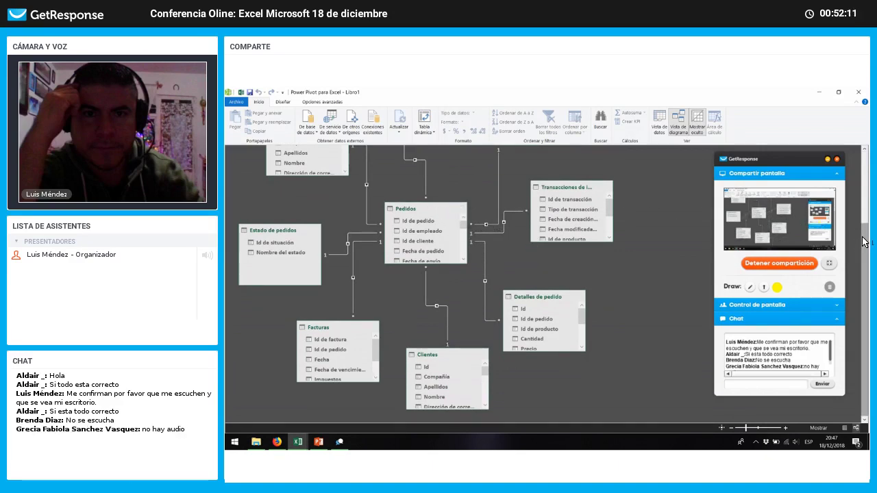
pyautogui.scroll(1, 863, 235)
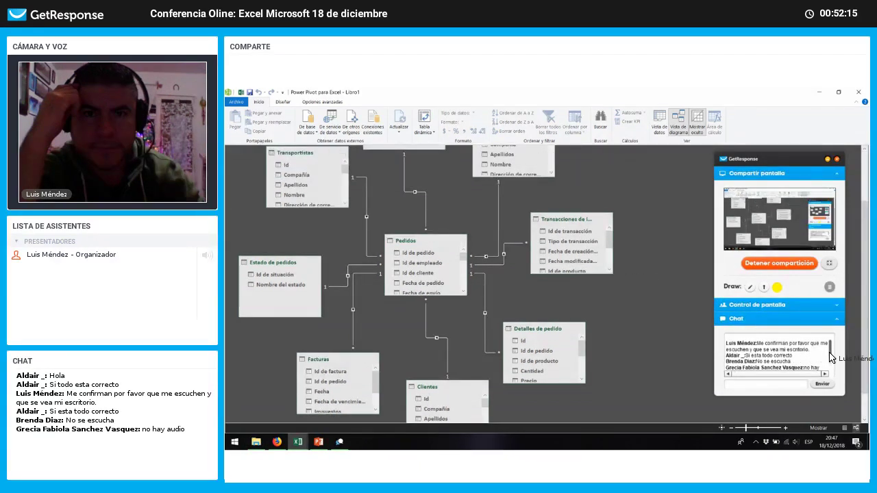
pyautogui.click(808, 352)
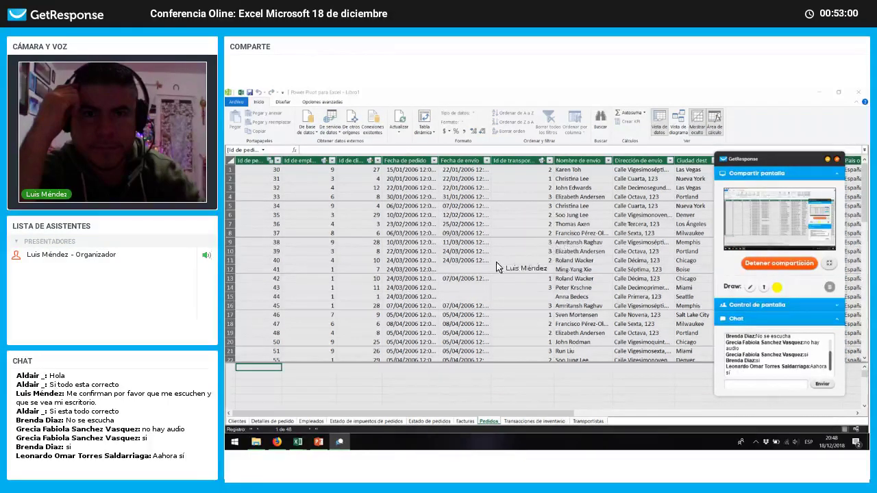
# Step: Move the Pedidos tab to second place after Clientes and view the Empleados table
pyautogui.moveTo(286, 422); pyautogui.dragTo(354, 425)
pyautogui.click(367, 422)
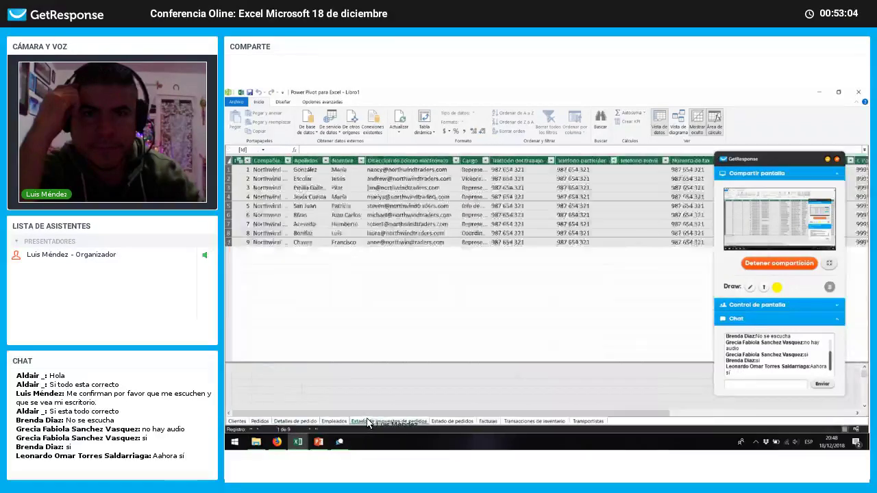
pyautogui.click(461, 421)
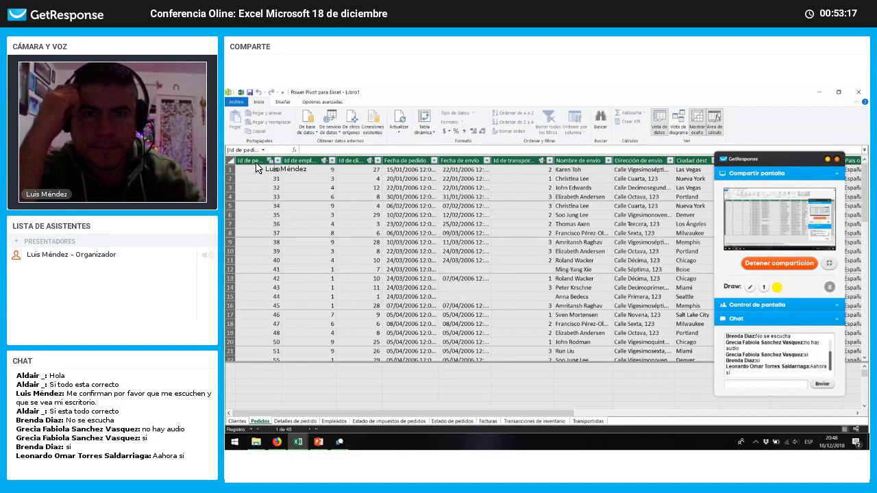
pyautogui.moveTo(257, 168)
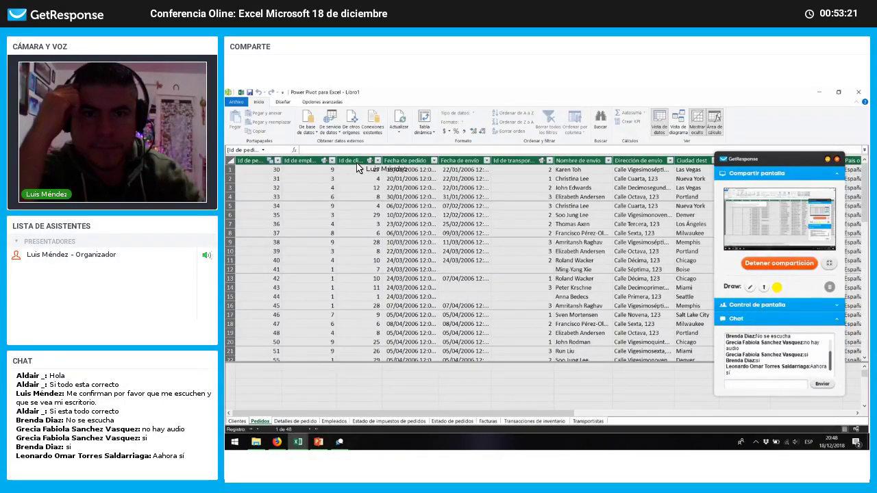
pyautogui.moveTo(360, 165)
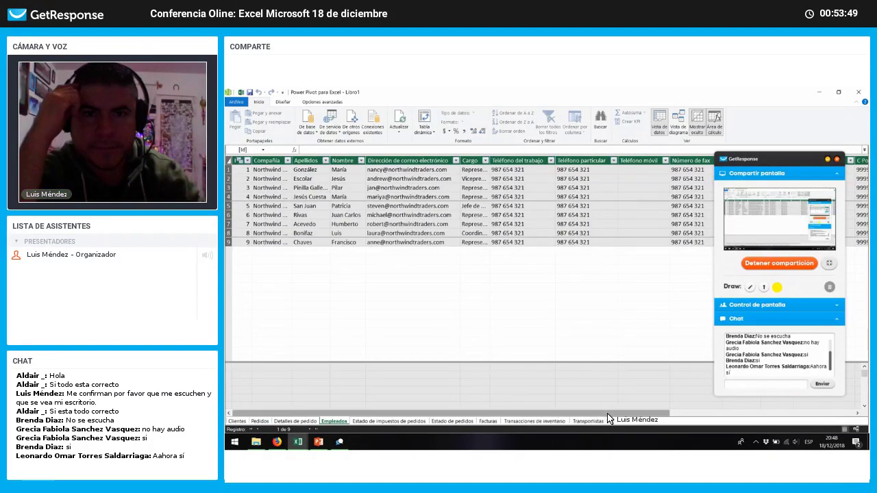
# Step: Point out employee surnames, e-mail addresses and a work phone in the Empleados table
pyautogui.moveTo(663, 419); pyautogui.dragTo(356, 397)
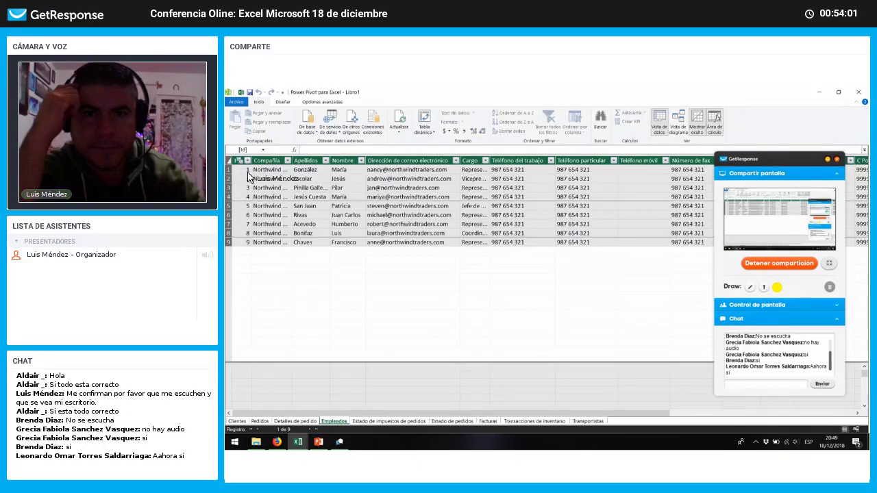
pyautogui.click(306, 170)
pyautogui.click(307, 196)
pyautogui.click(411, 188)
pyautogui.click(507, 190)
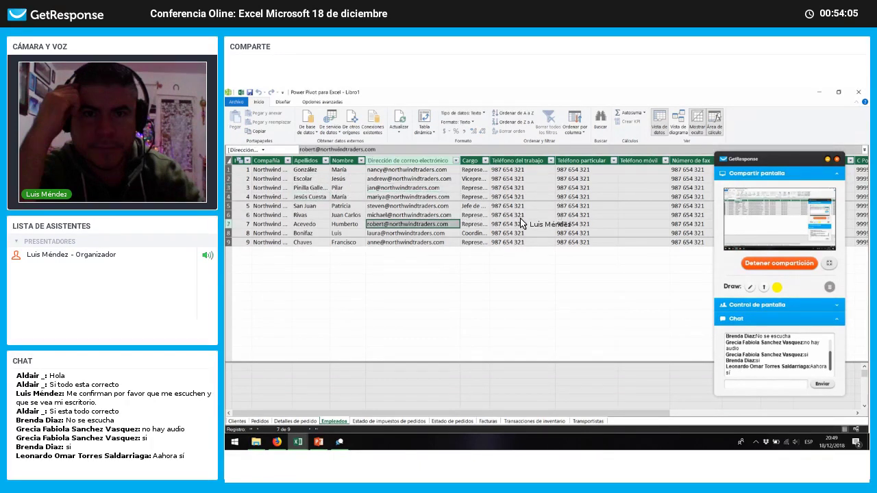
pyautogui.click(386, 233)
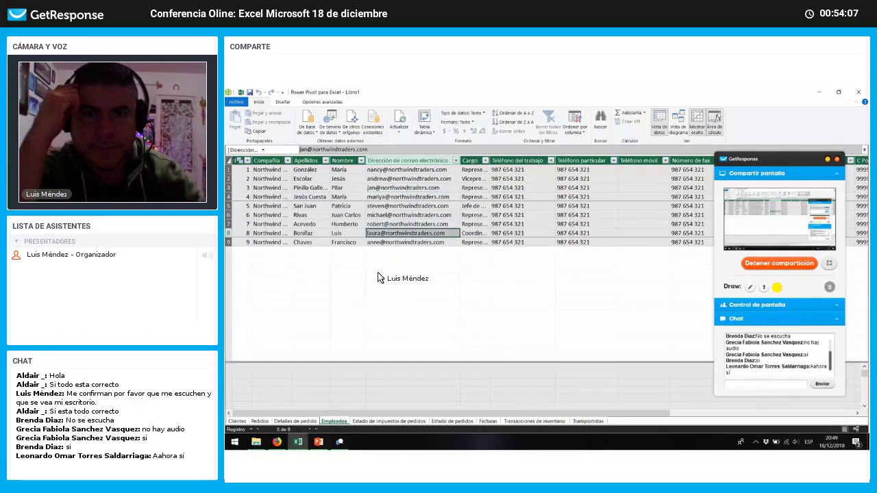
# Step: Return to Pedidos and highlight the Id de empleado values in rows 1 and 7
pyautogui.click(263, 420)
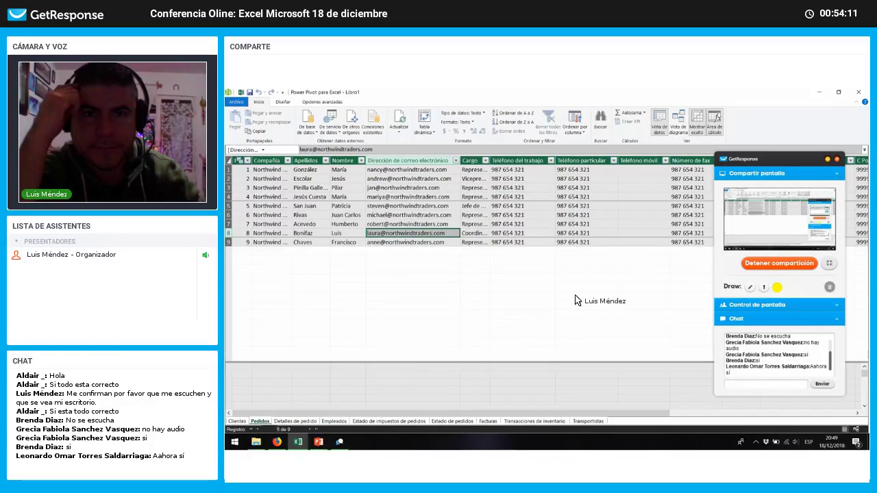
pyautogui.click(309, 171)
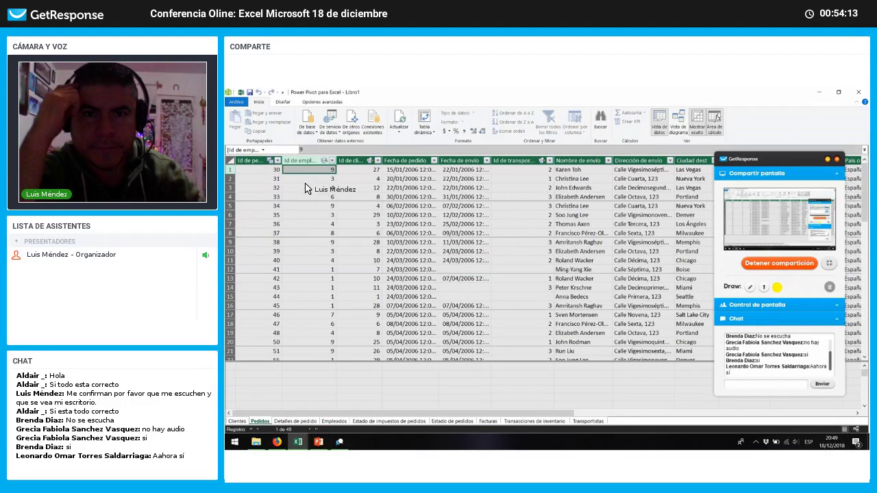
pyautogui.click(307, 224)
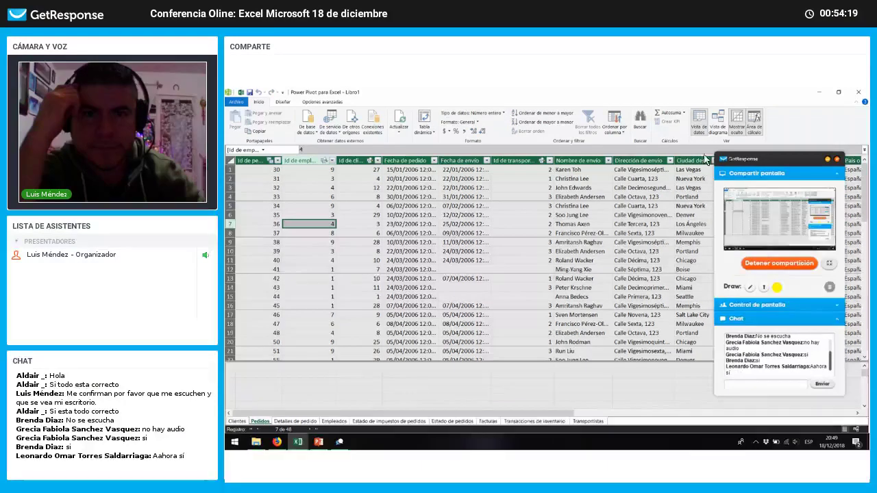
# Step: Look over the table-relationship diagram, then return to Vista de datos on Pedidos
pyautogui.click(718, 123)
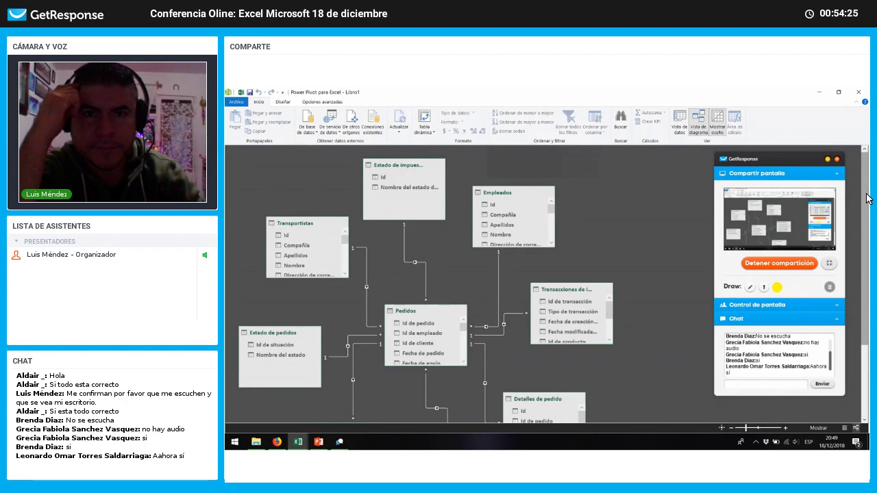
pyautogui.scroll(-3, 862, 281)
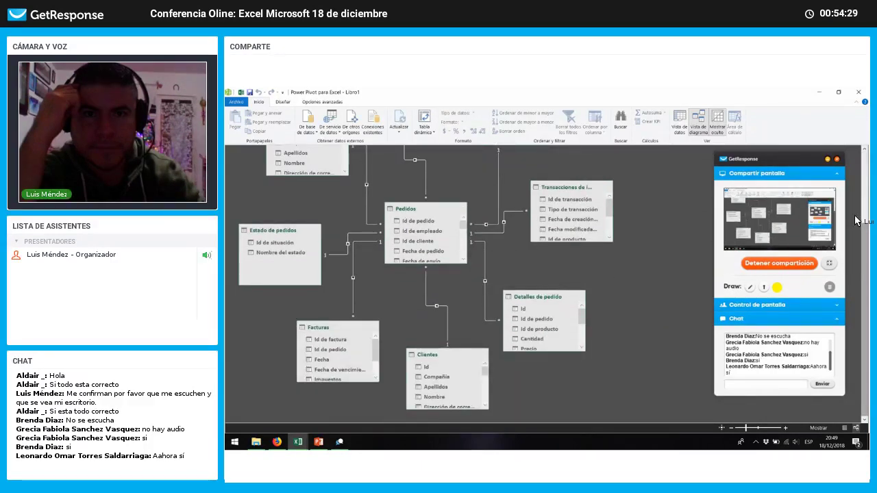
pyautogui.scroll(3, 855, 220)
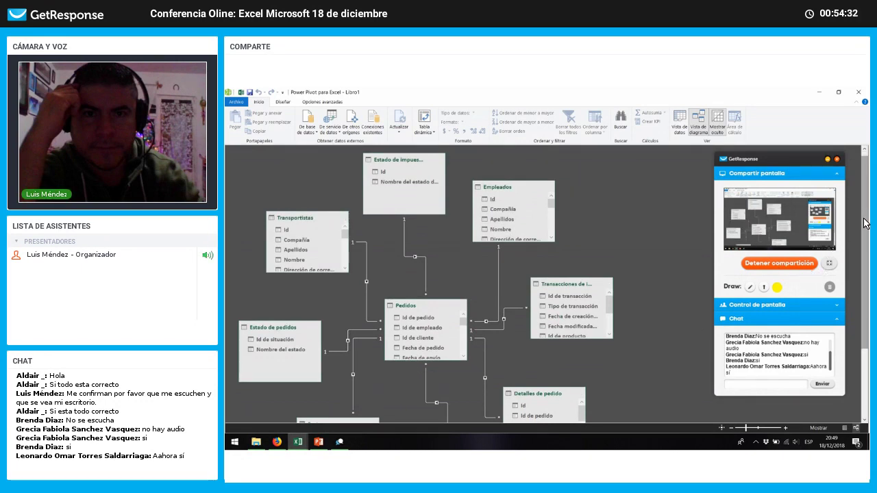
pyautogui.scroll(-3, 865, 262)
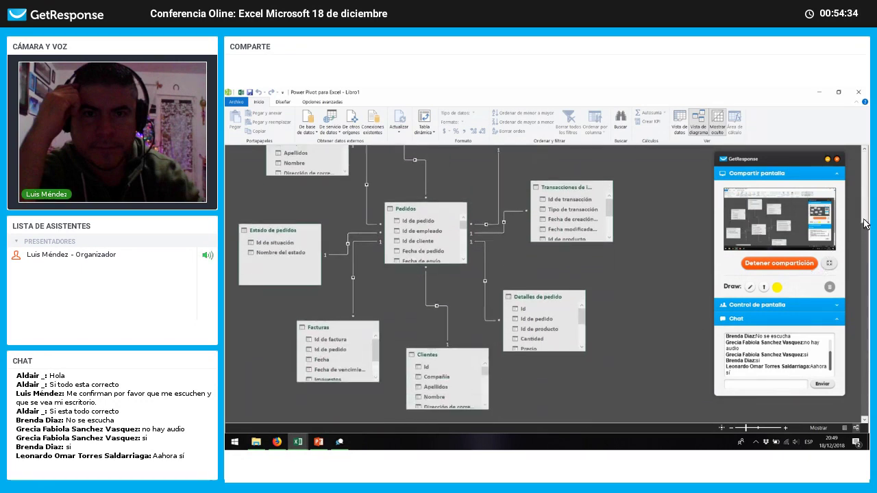
pyautogui.scroll(3, 865, 226)
pyautogui.scroll(-3, 869, 261)
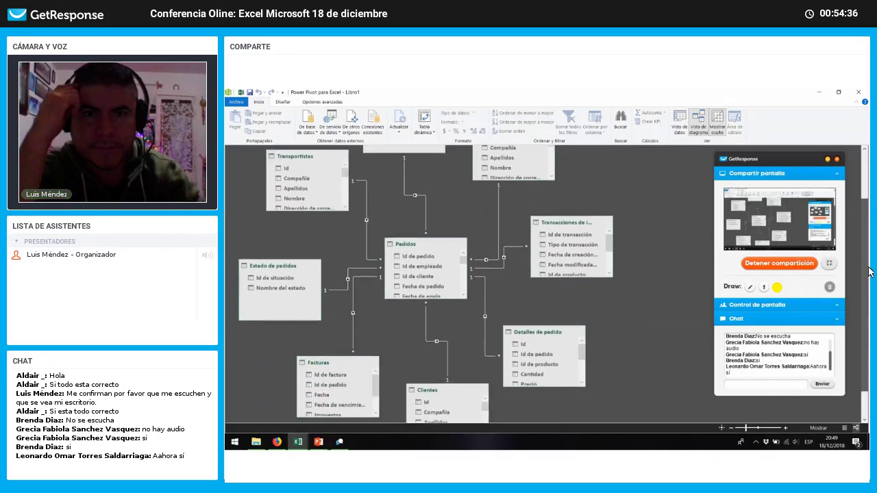
pyautogui.scroll(1, 869, 261)
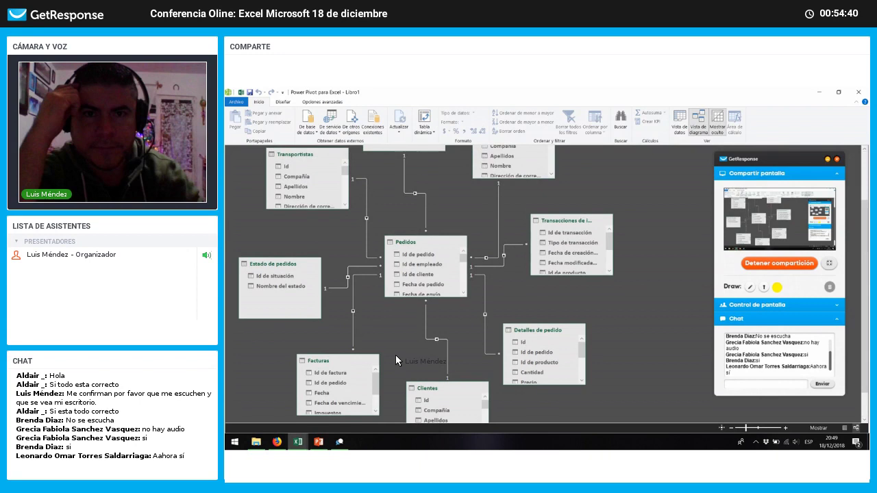
pyautogui.click(677, 127)
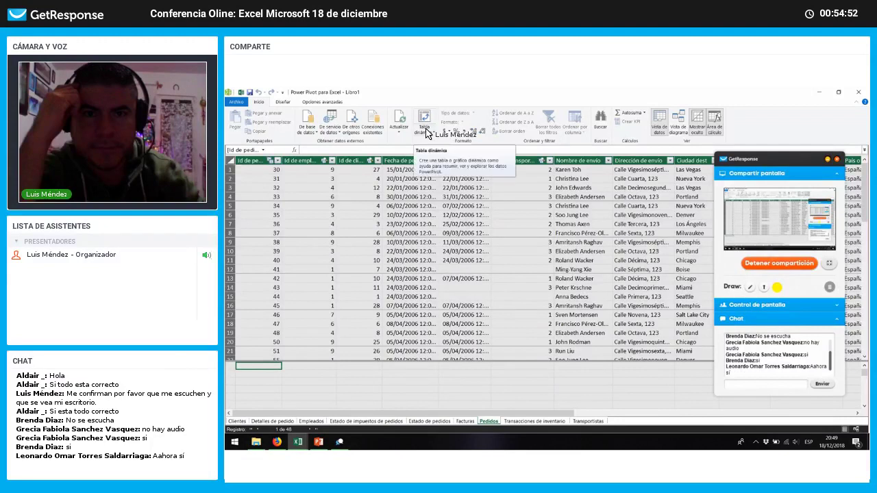
# Step: Insert a data-model PivotTable on the existing sheet at 'Hoja1'!$A$1
pyautogui.click(424, 132)
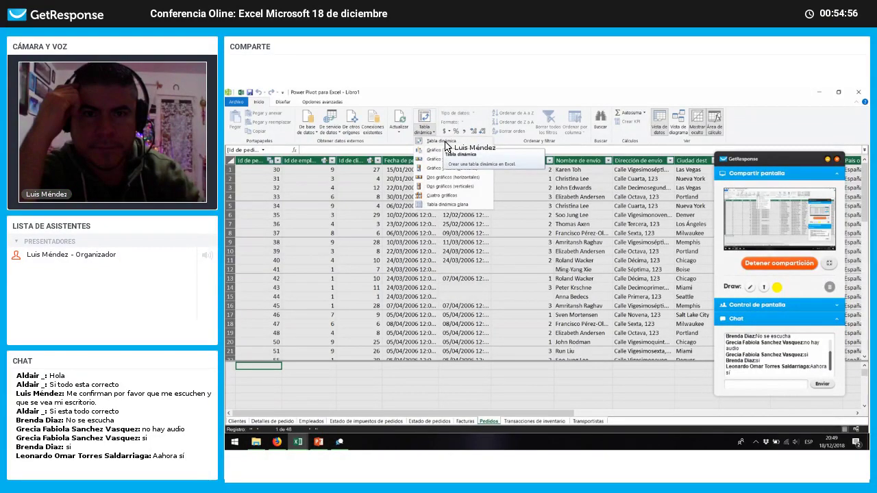
pyautogui.click(445, 143)
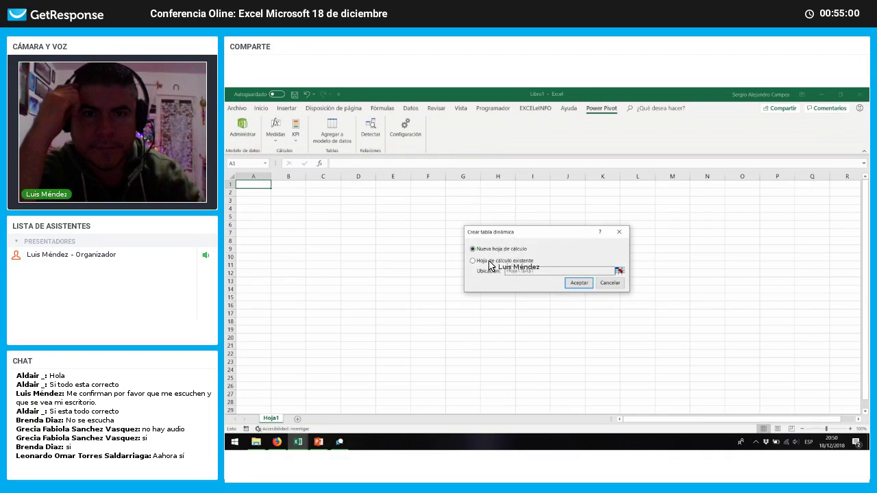
pyautogui.click(489, 263)
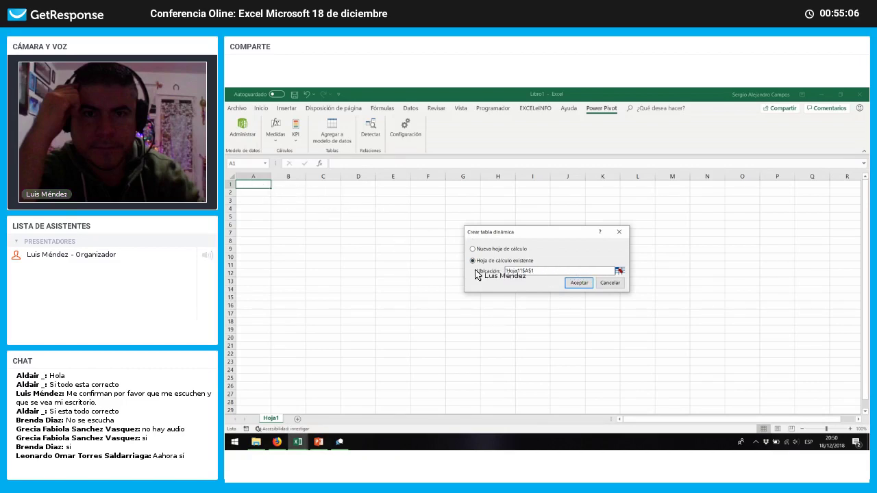
pyautogui.click(580, 283)
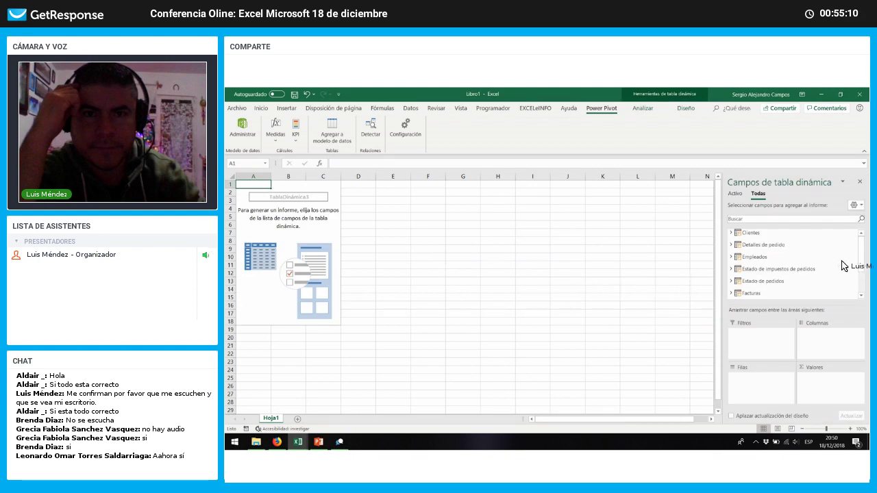
# Step: Try Transportistas Nombre as the PivotTable row field, then remove it from Filas
pyautogui.moveTo(862, 272); pyautogui.dragTo(861, 239)
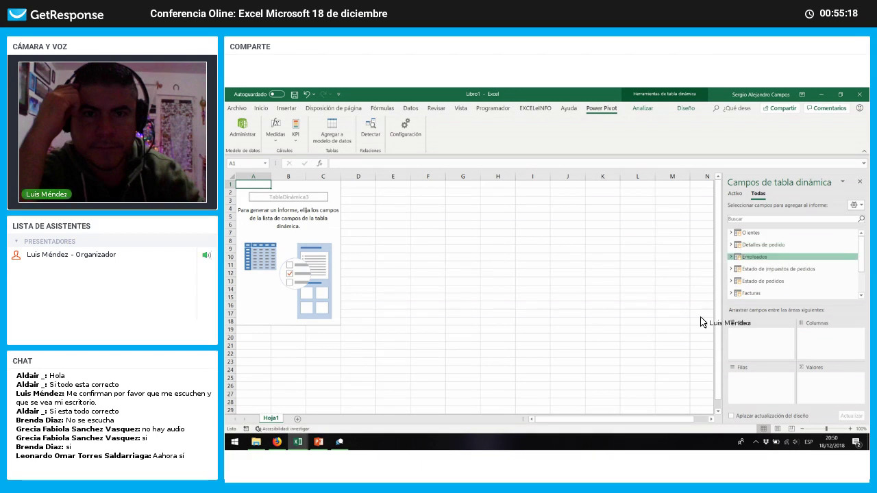
pyautogui.click(340, 443)
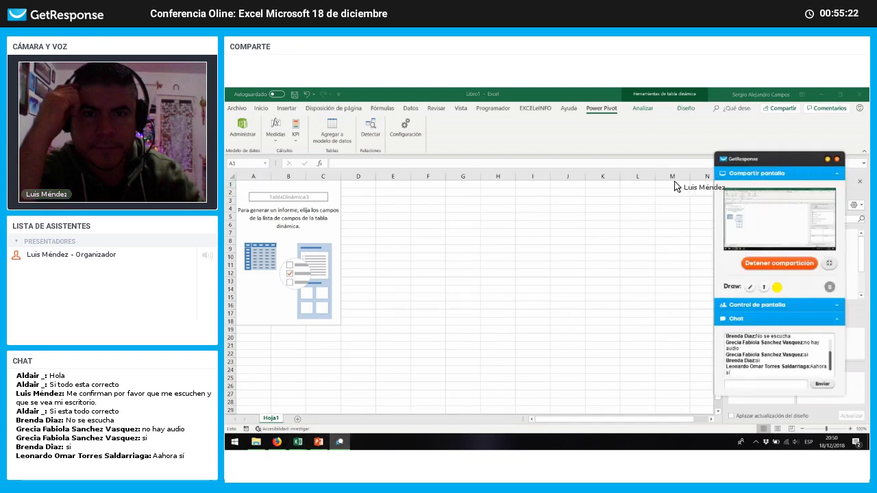
pyautogui.click(861, 277)
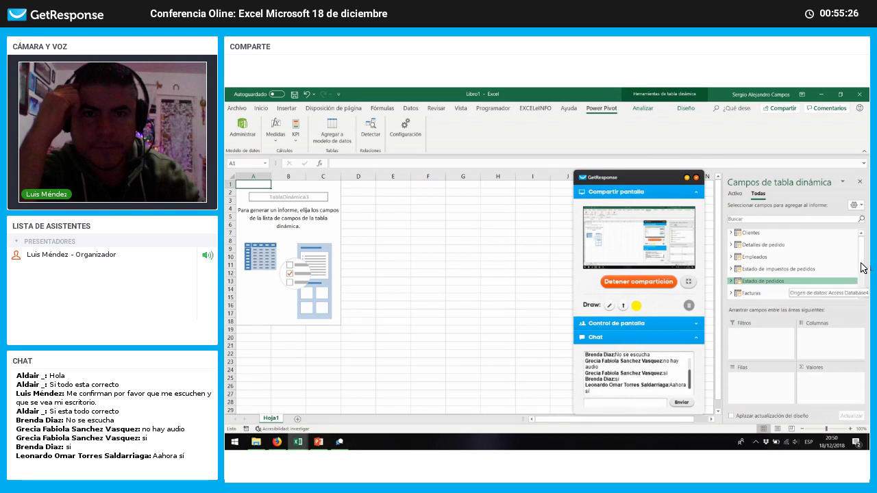
pyautogui.scroll(-3, 864, 289)
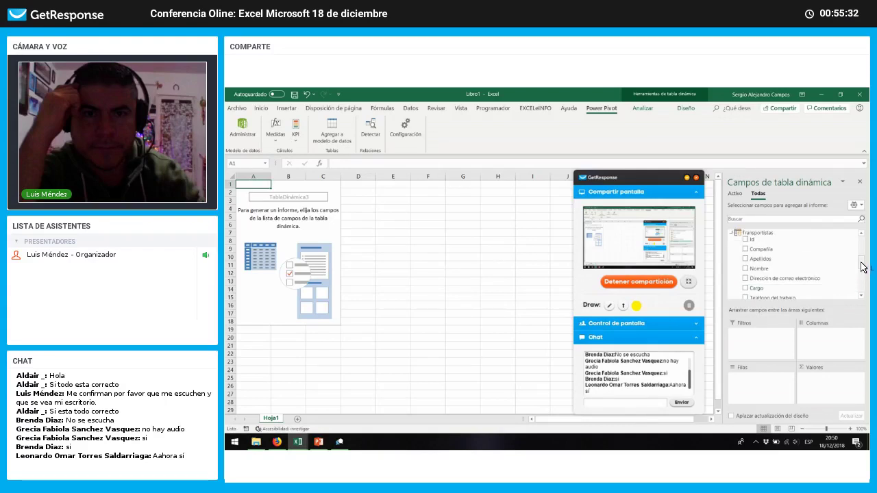
pyautogui.scroll(-1, 864, 267)
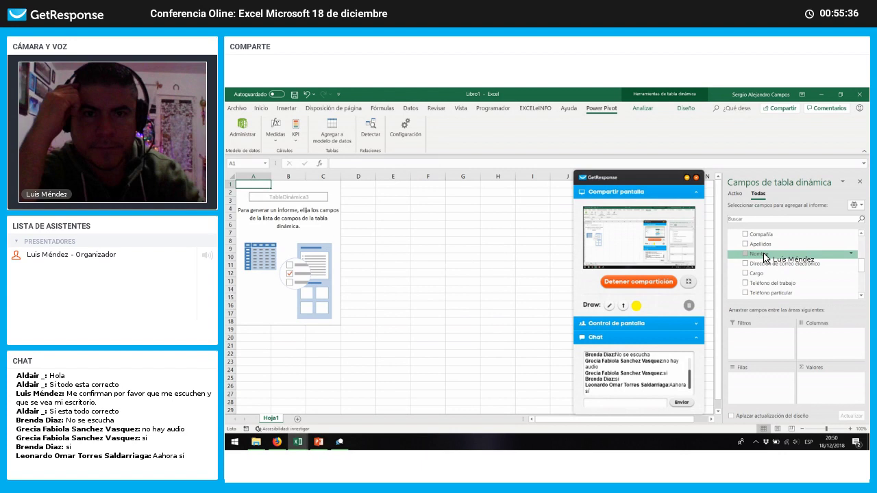
pyautogui.moveTo(766, 257); pyautogui.dragTo(761, 382)
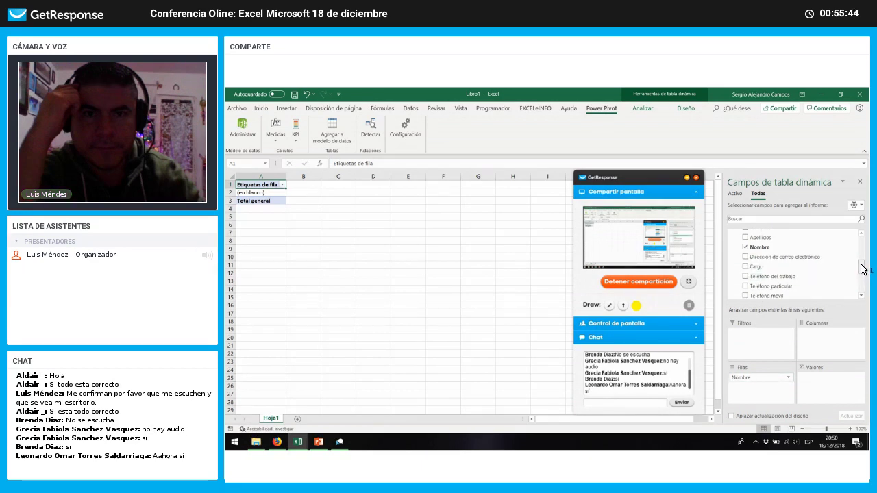
pyautogui.moveTo(862, 265); pyautogui.dragTo(860, 258)
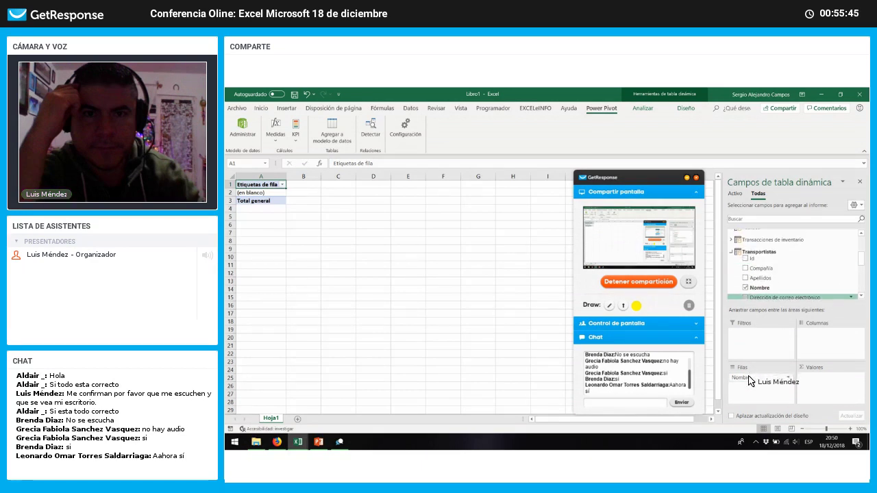
pyautogui.moveTo(750, 379); pyautogui.dragTo(775, 271)
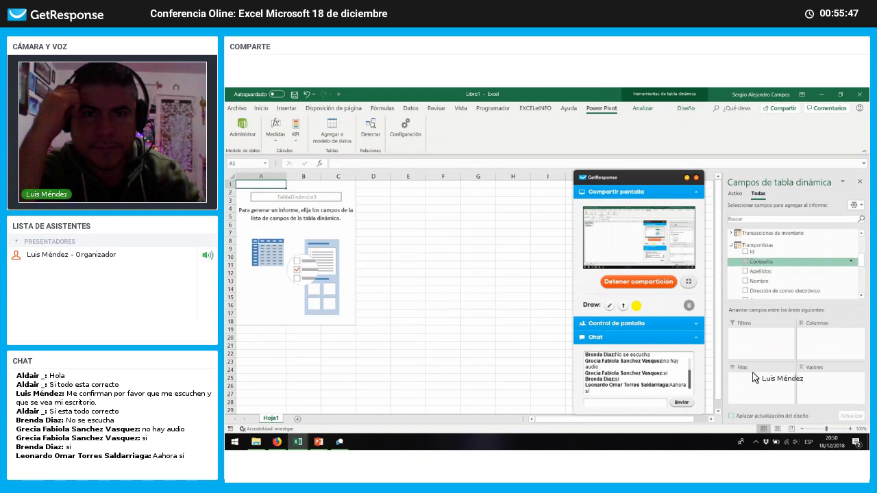
# Step: Use Transportistas Compañía as row labels and widen column A to fit the company names
pyautogui.moveTo(754, 378); pyautogui.dragTo(754, 387)
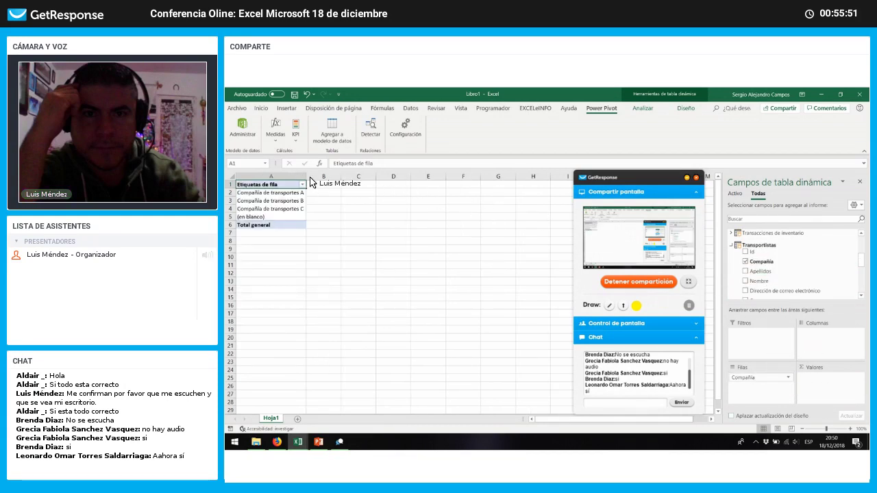
pyautogui.moveTo(308, 177); pyautogui.dragTo(334, 179)
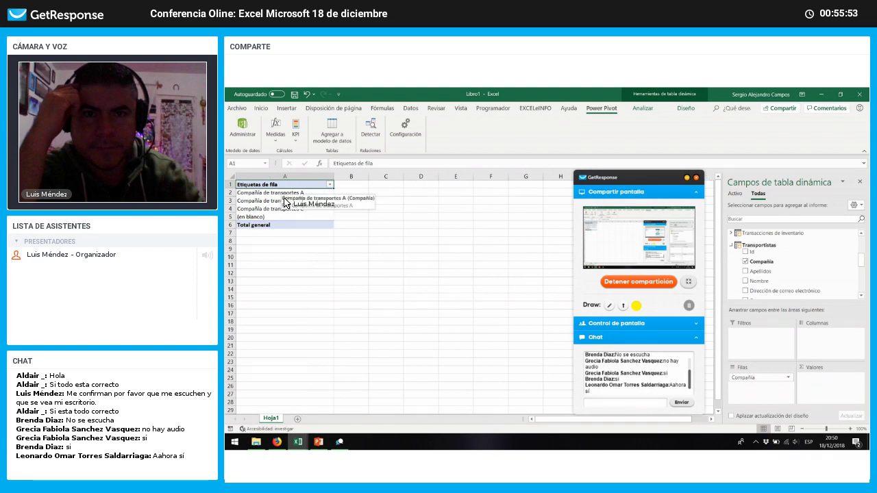
pyautogui.moveTo(285, 197); pyautogui.dragTo(291, 203)
pyautogui.click(291, 203)
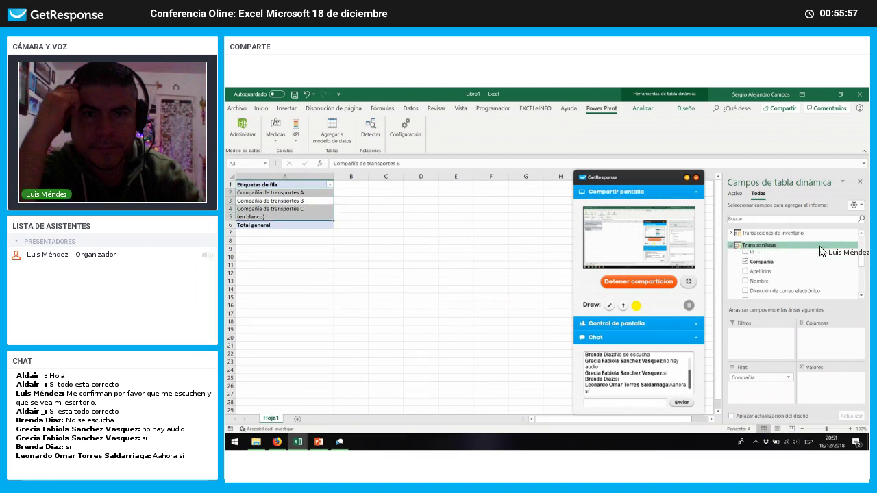
pyautogui.scroll(2, 857, 269)
pyautogui.scroll(2, 857, 247)
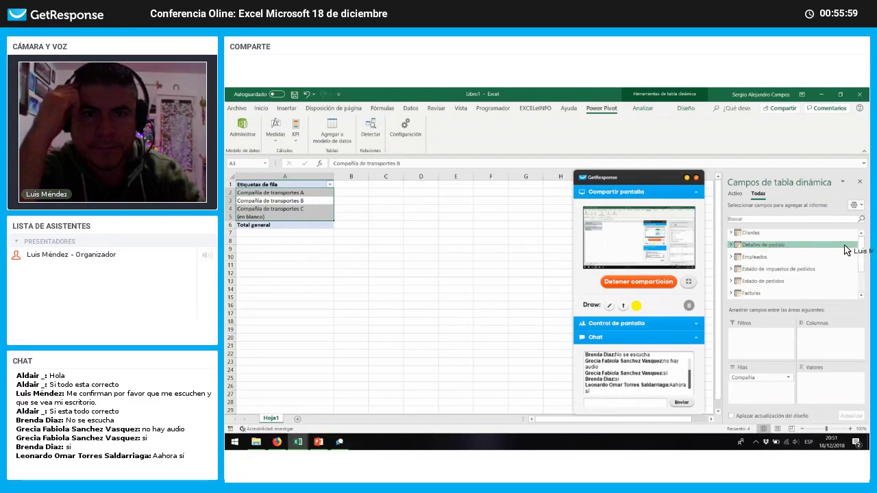
# Step: Add Detalles de pedido Cantidad to Valores, giving the 365 total per shipping company
pyautogui.click(731, 246)
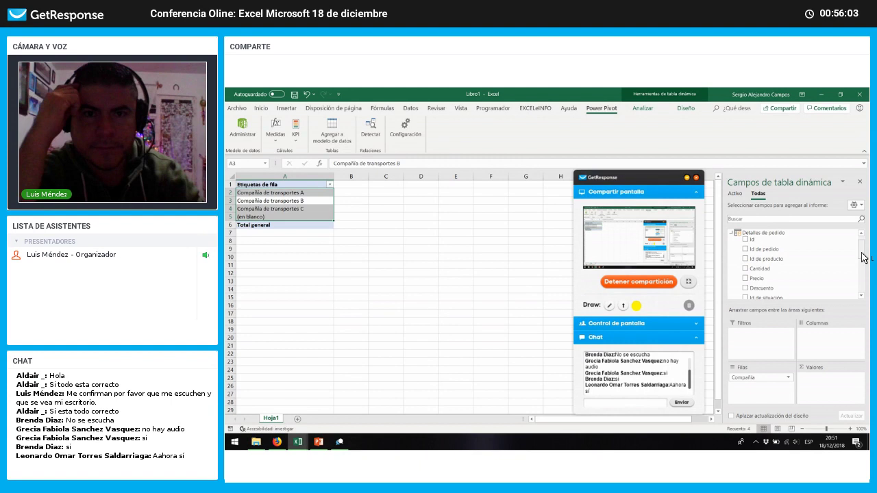
pyautogui.moveTo(862, 258)
pyautogui.mouseDown()
pyautogui.moveTo(864, 267)
pyautogui.moveTo(859, 249)
pyautogui.mouseUp()
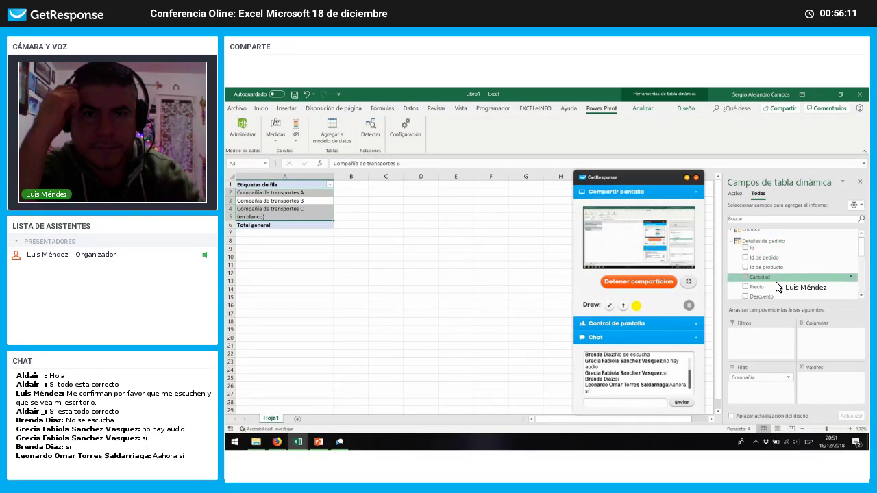
pyautogui.moveTo(778, 287); pyautogui.dragTo(824, 386)
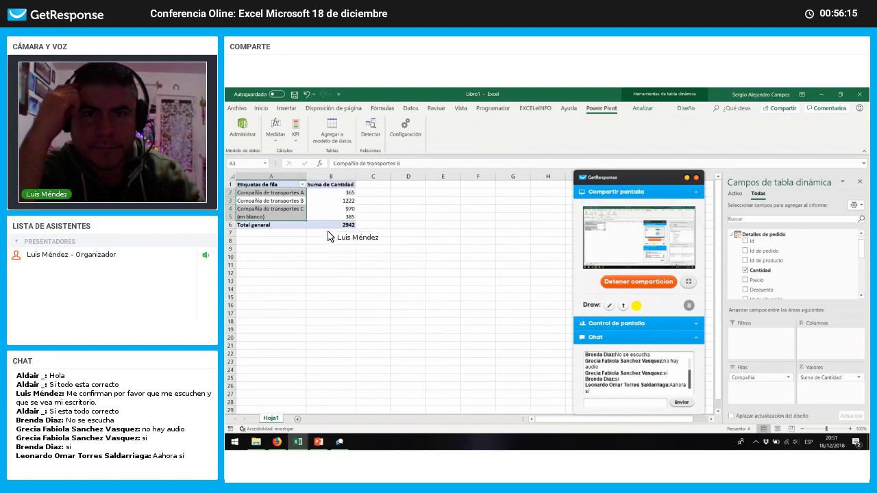
pyautogui.click(345, 192)
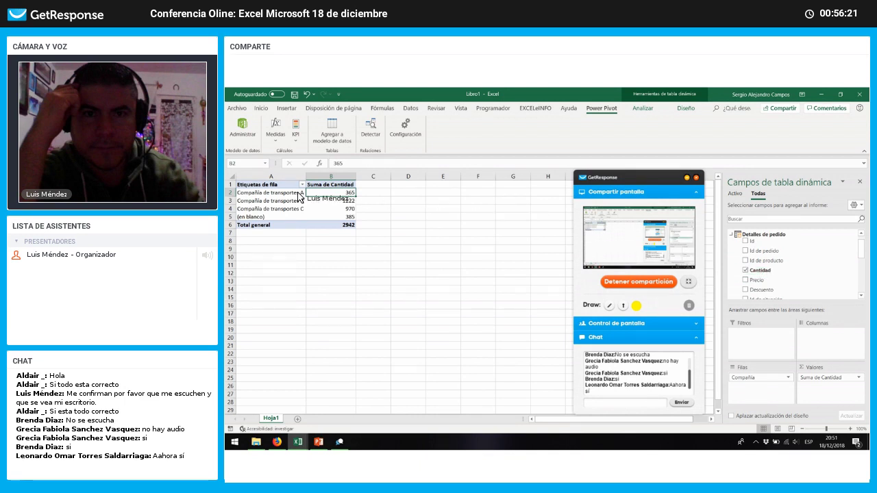
pyautogui.moveTo(285, 197); pyautogui.dragTo(288, 209)
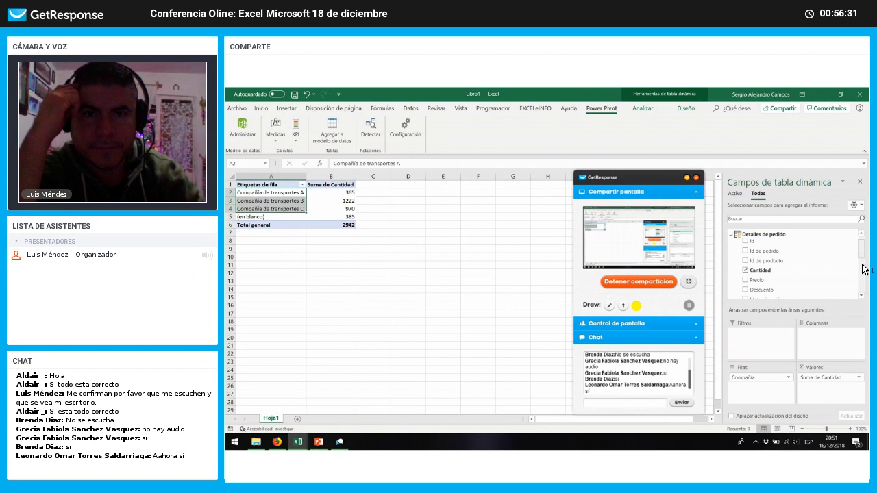
# Step: Expand and collapse Transportistas, collapse Detalles de pedido, and expand the Empleados fields
pyautogui.scroll(-10, 864, 271)
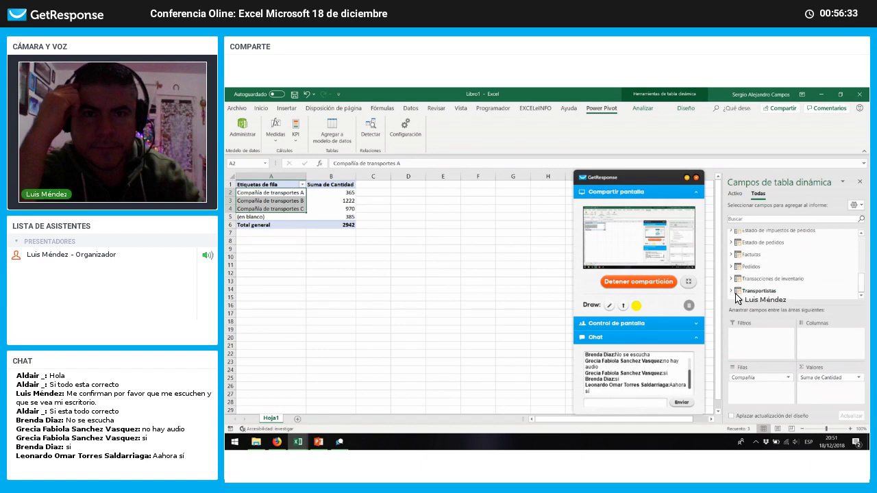
pyautogui.click(734, 292)
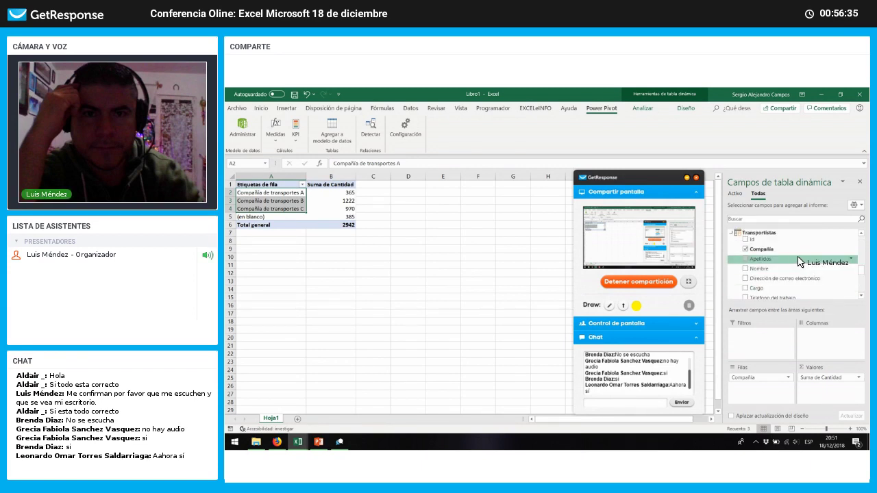
pyautogui.click(733, 233)
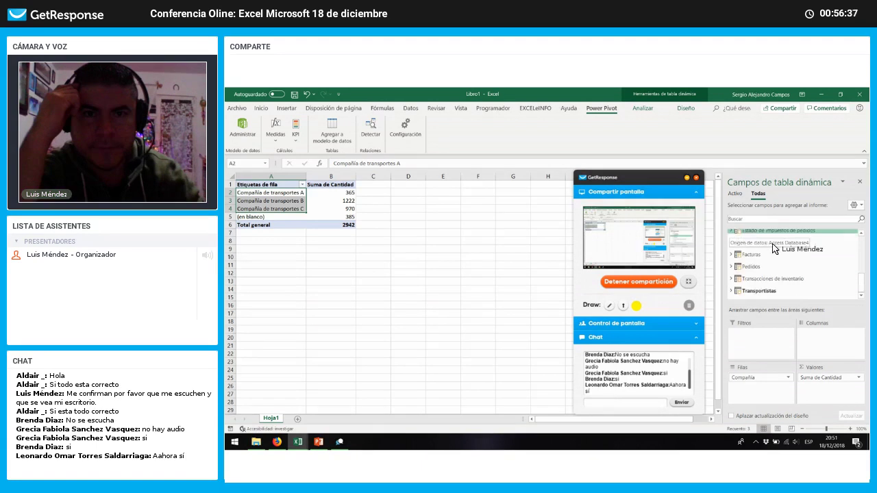
pyautogui.scroll(10, 861, 271)
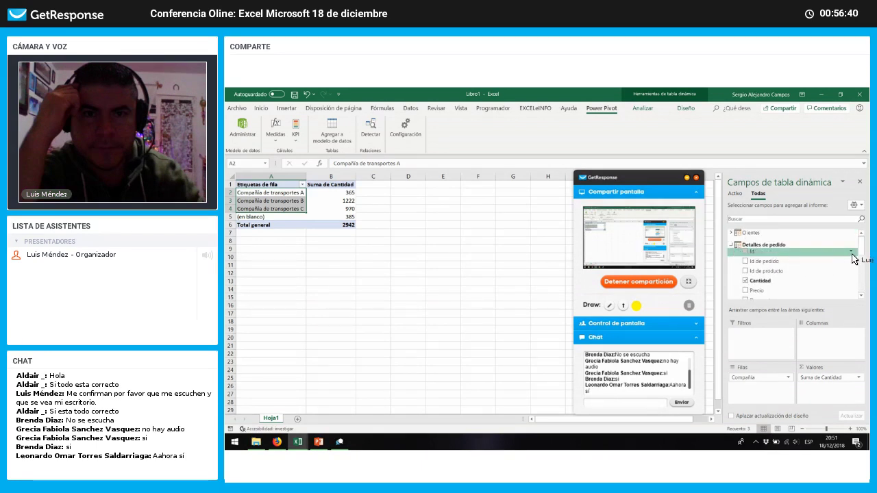
pyautogui.click(732, 245)
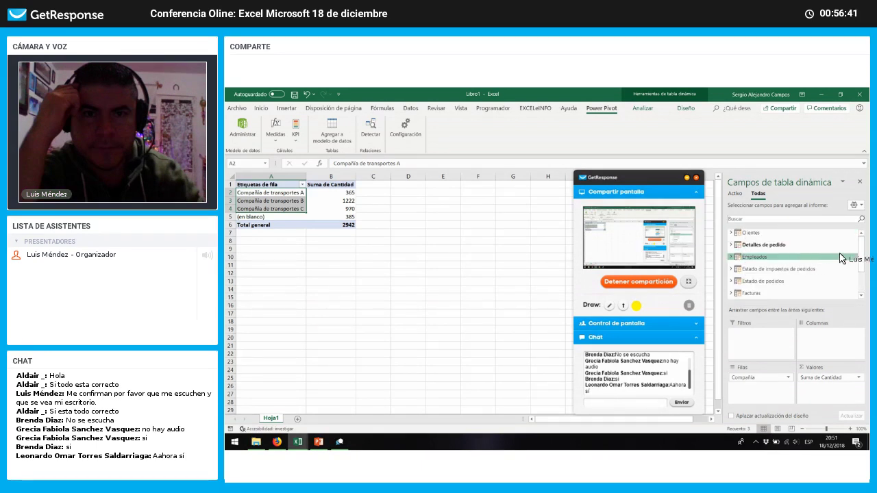
pyautogui.click(731, 257)
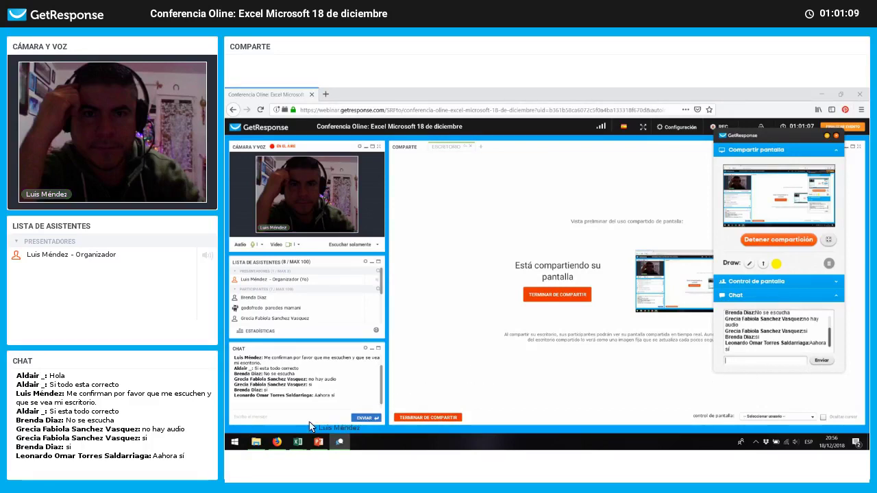
# Step: Restore the Power Pivot exercises workbook window from the Excel taskbar thumbnail
pyautogui.moveTo(283, 452)
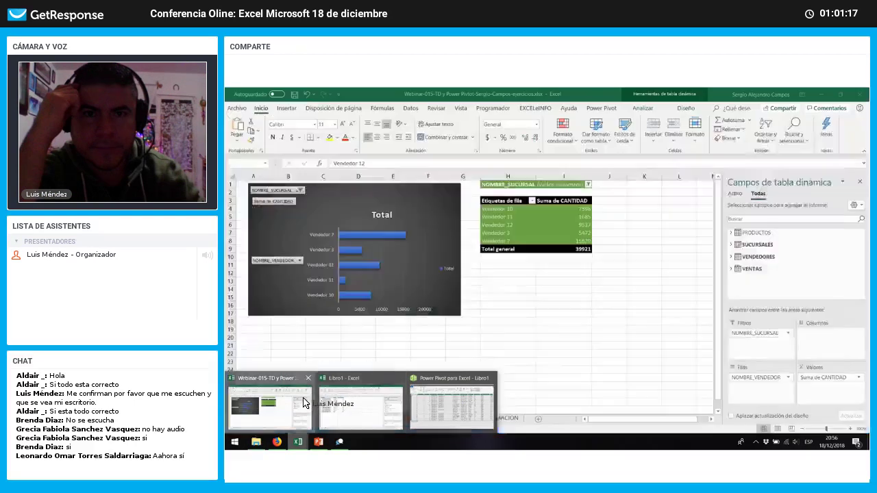
pyautogui.click(305, 403)
# Step: On the CONTENIDO sheet, post the bit.ly link from A20 into the webinar chat
pyautogui.hotkey('ctrl', 'pageup')
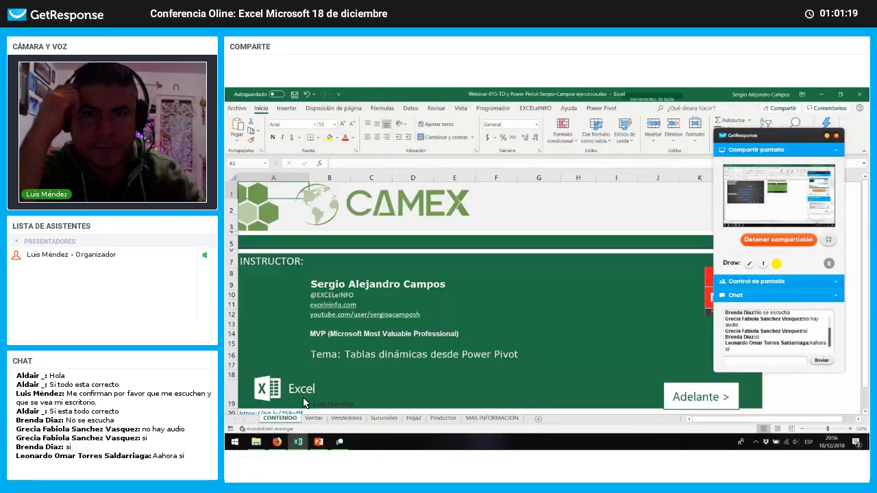
pyautogui.scroll(-3, 307, 364)
pyautogui.click(307, 363)
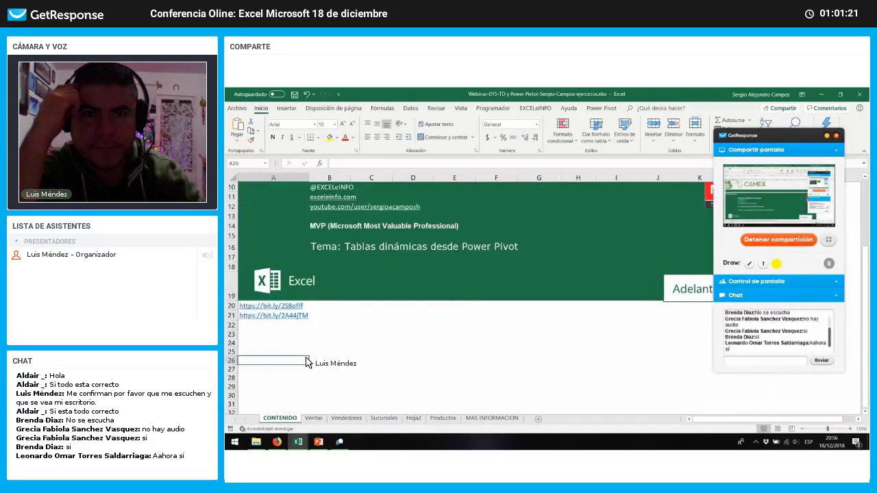
pyautogui.press('Up')
pyautogui.press('Up')
pyautogui.press('Up')
pyautogui.press('Up')
pyautogui.press('Up')
pyautogui.press('Up')
pyautogui.press('F2')
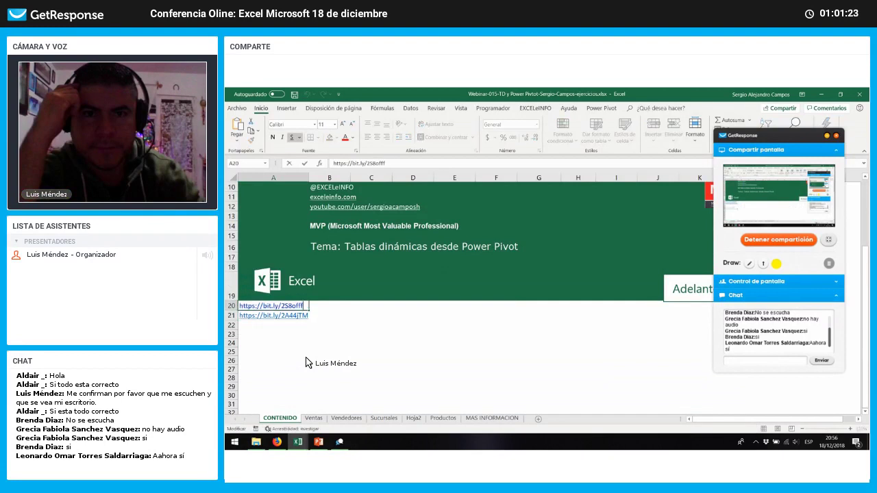
pyautogui.click(758, 364)
pyautogui.press('Return')
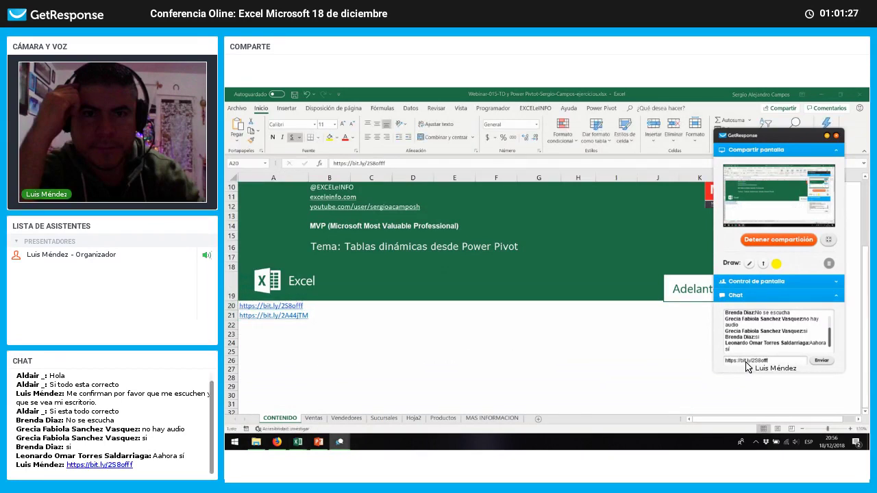
# Step: Copy the second bit.ly link from A21 and send it in the webinar chat
pyautogui.click(301, 339)
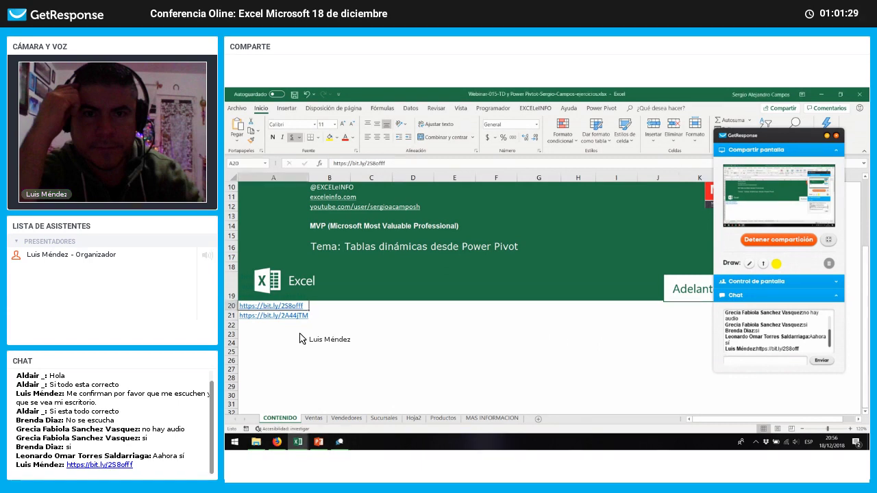
pyautogui.press('Down')
pyautogui.press('F2')
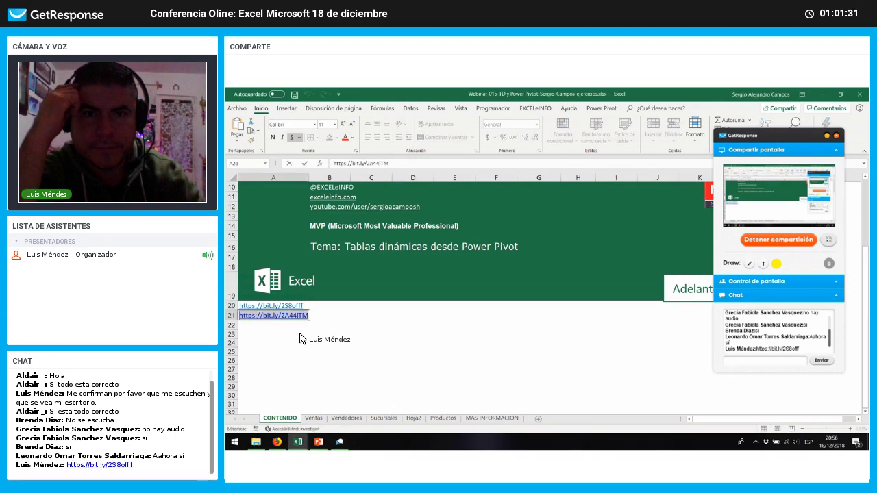
pyautogui.hotkey('ctrl', 'c')
pyautogui.press('Escape')
pyautogui.click(772, 362)
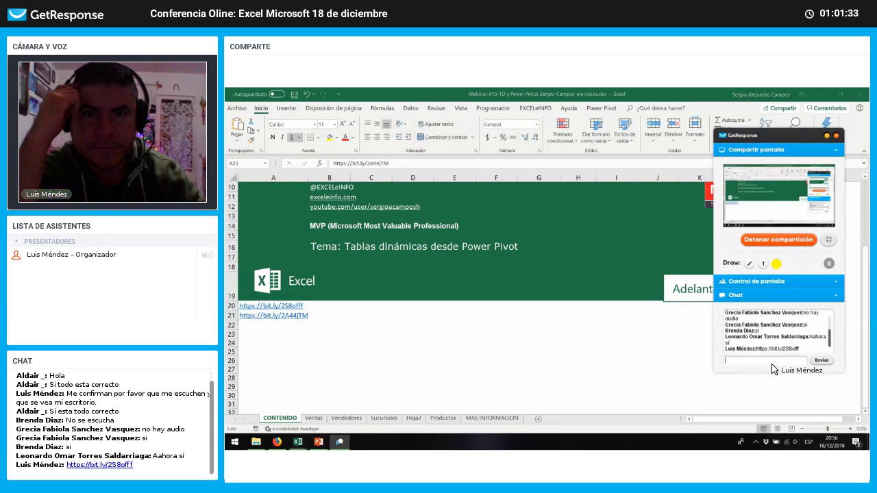
pyautogui.hotkey('ctrl', 'v')
pyautogui.press('Return')
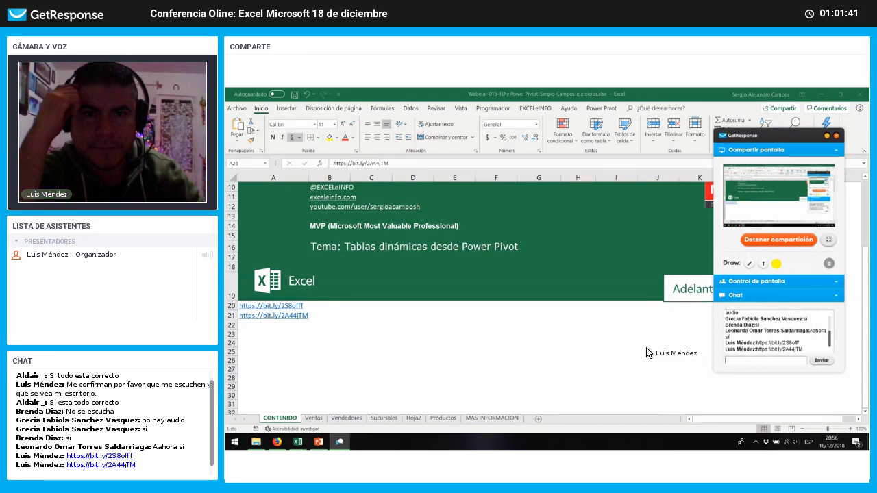
# Step: Show the MAS INFORMACION contact sheet of the workbook
pyautogui.click(519, 333)
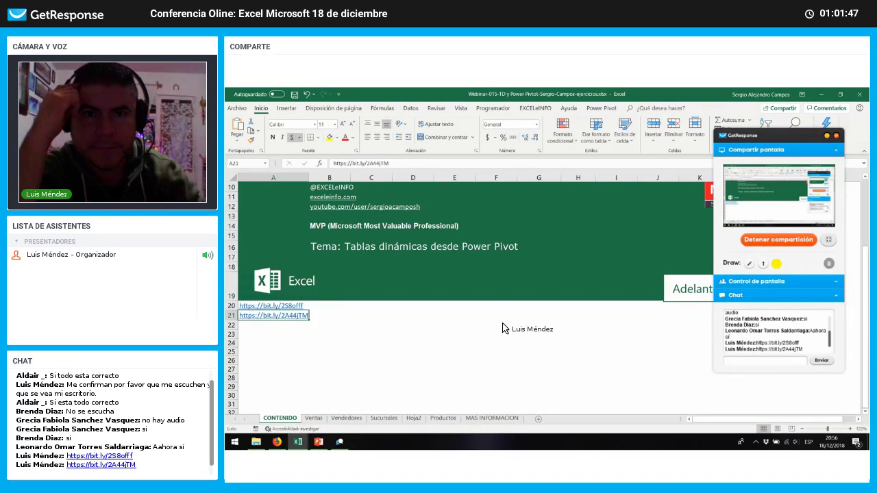
pyautogui.scroll(3, 502, 328)
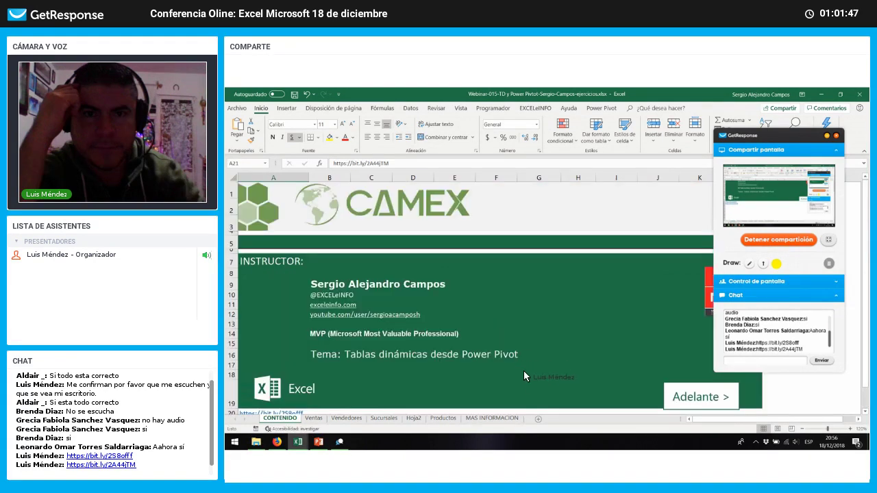
pyautogui.click(507, 419)
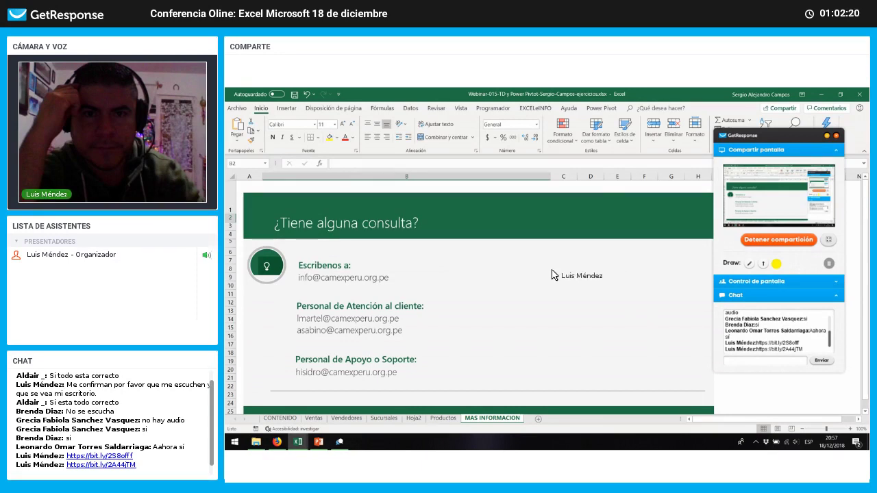
pyautogui.click(252, 190)
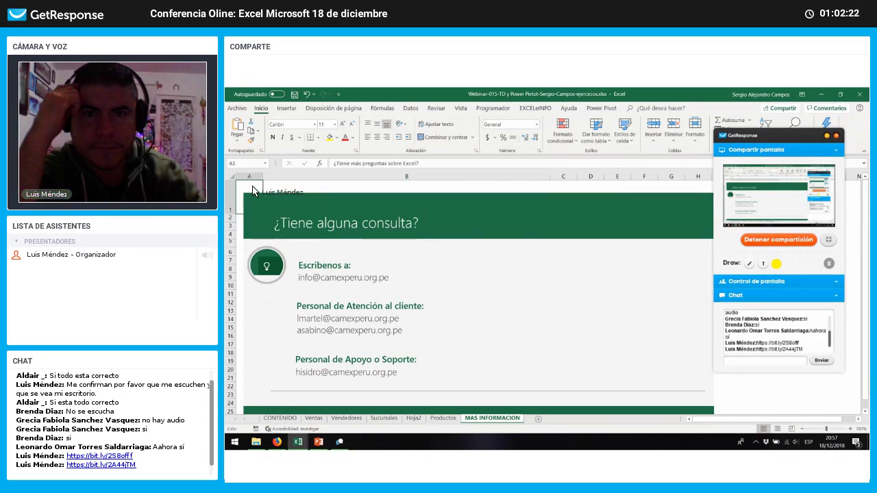